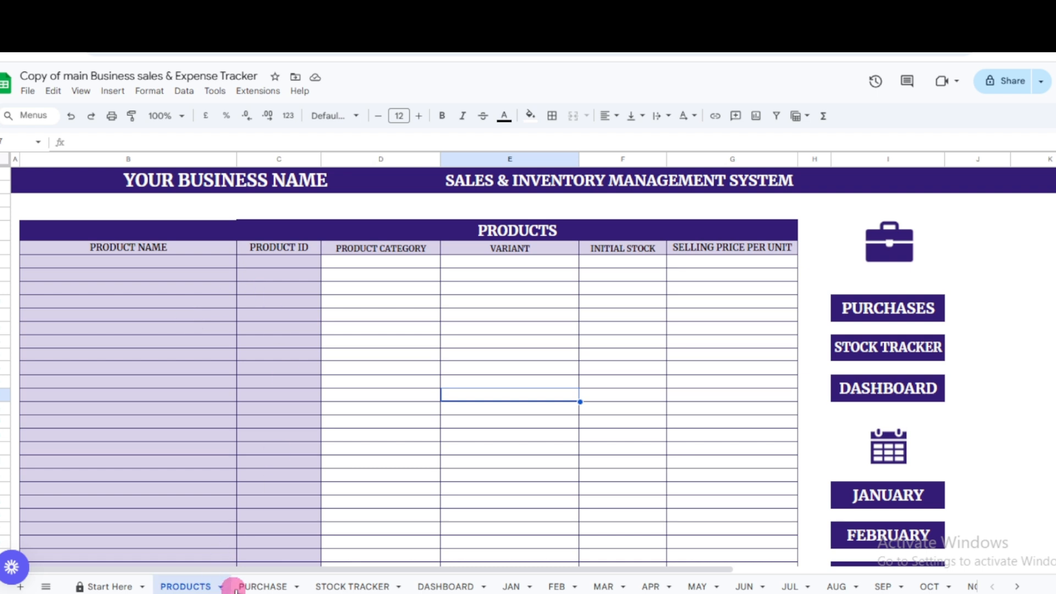
Look through the Purchase, Stock Tracker and Dashboard sheets, including the dashboard's sales, revenue and expense charts.
{"action": "left_click", "coordinate": [254, 586]}
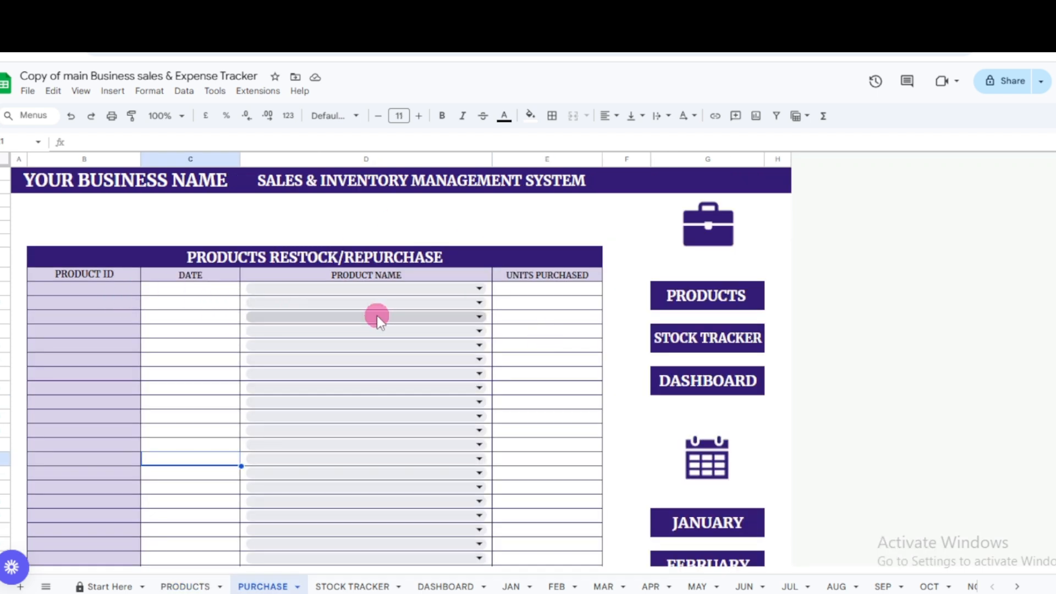
{"action": "left_click", "coordinate": [332, 585]}
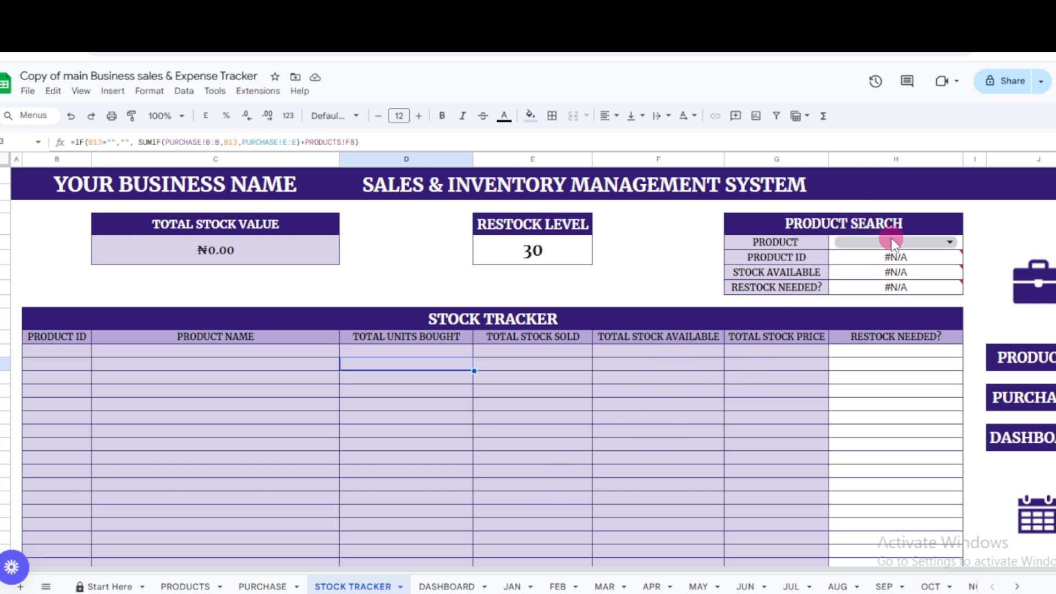
{"action": "left_click", "coordinate": [445, 586]}
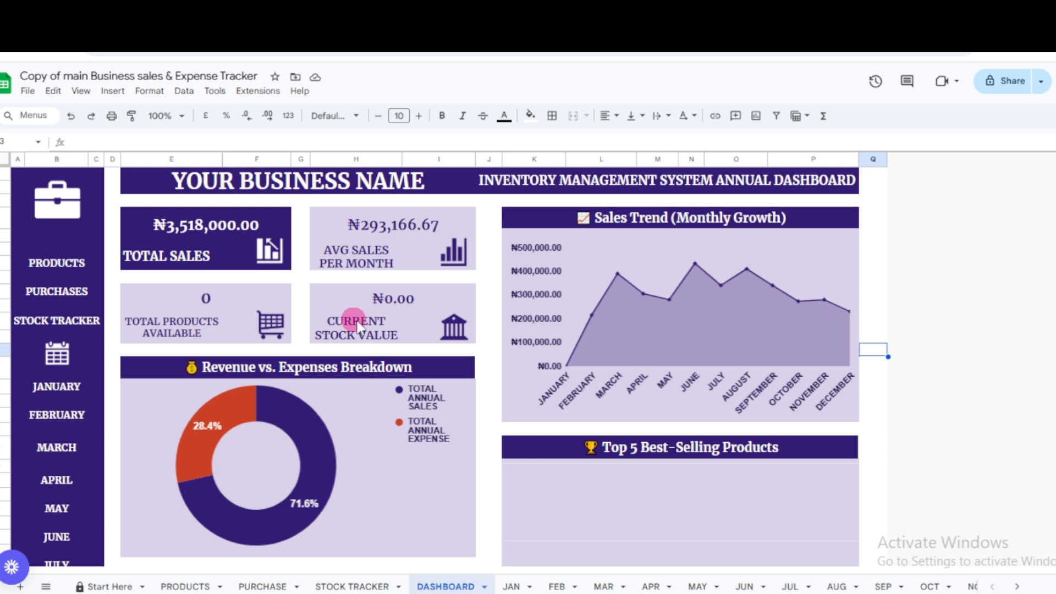
{"action": "scroll", "coordinate": [368, 384], "scroll_direction": "down", "scroll_amount": 2}
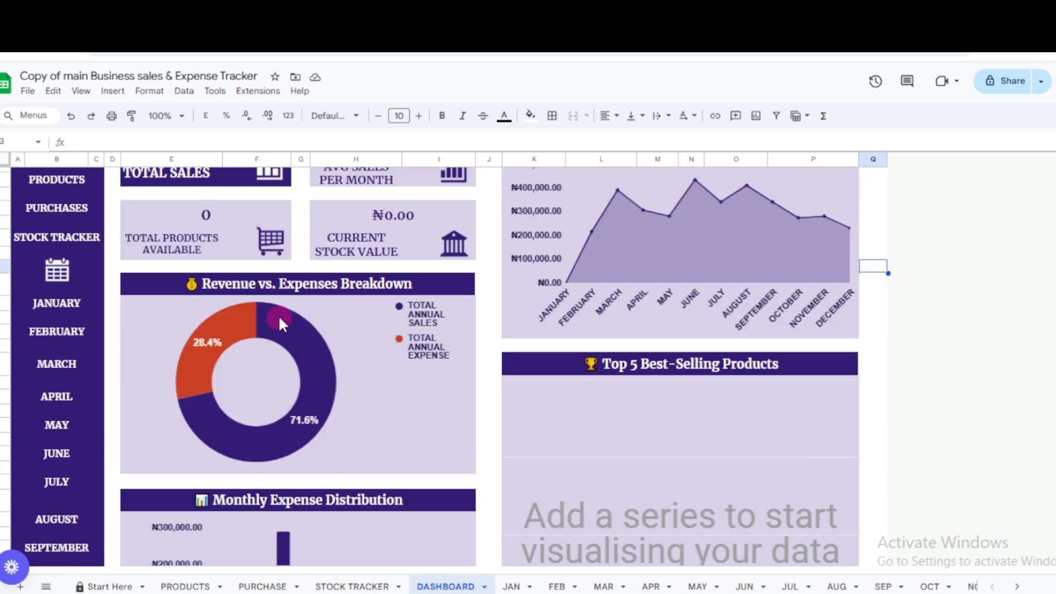
{"action": "scroll", "coordinate": [609, 364], "scroll_direction": "up", "scroll_amount": 2}
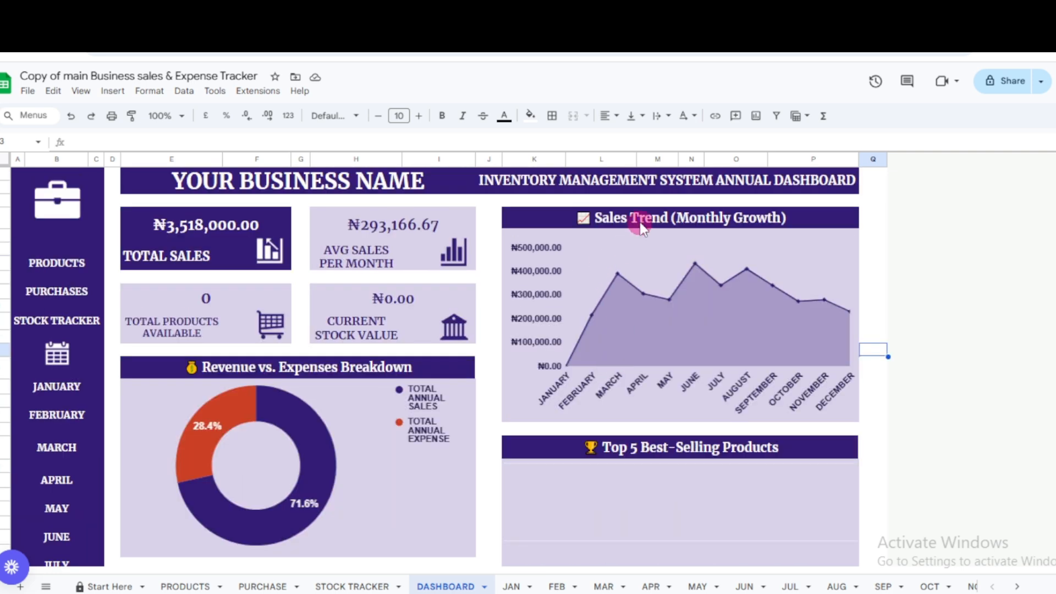
{"action": "scroll", "coordinate": [608, 491], "scroll_direction": "down", "scroll_amount": 5}
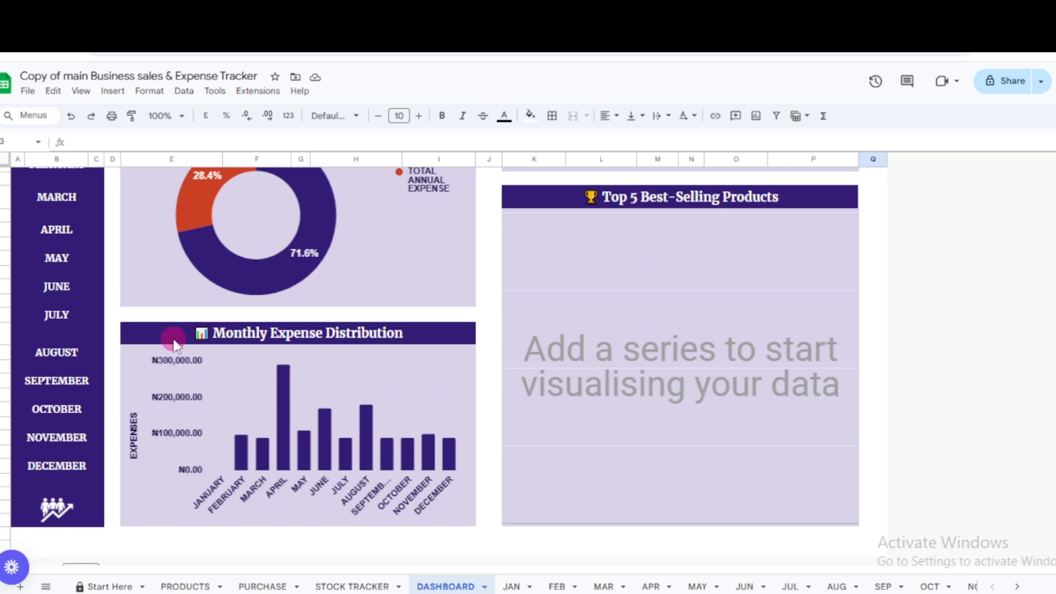
Examine the January sheet's Sales / Income table, including the choices for payment status and order status.
{"action": "left_click", "coordinate": [510, 586]}
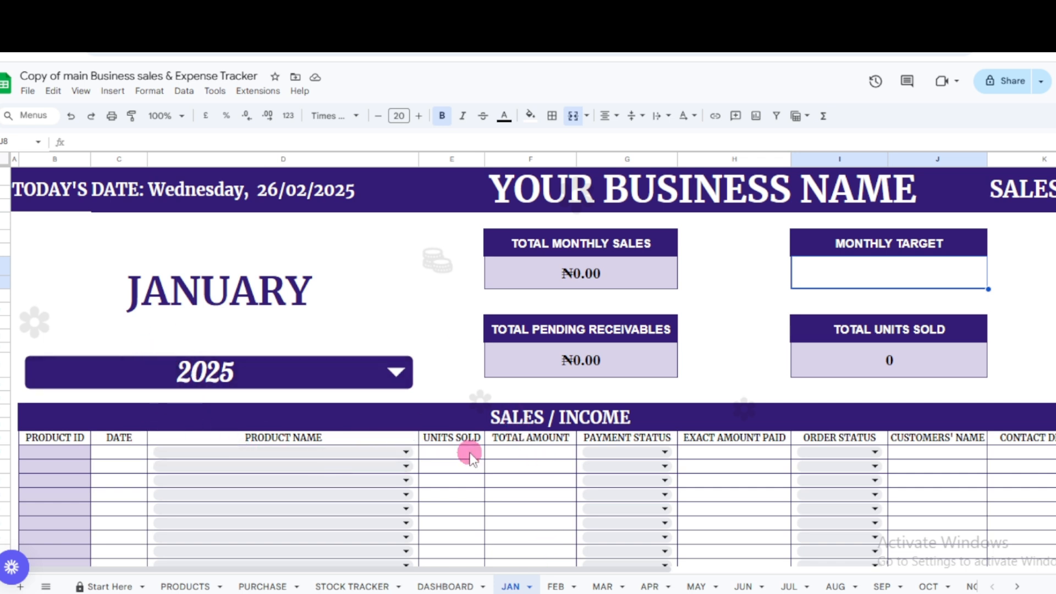
{"action": "left_click", "coordinate": [664, 452]}
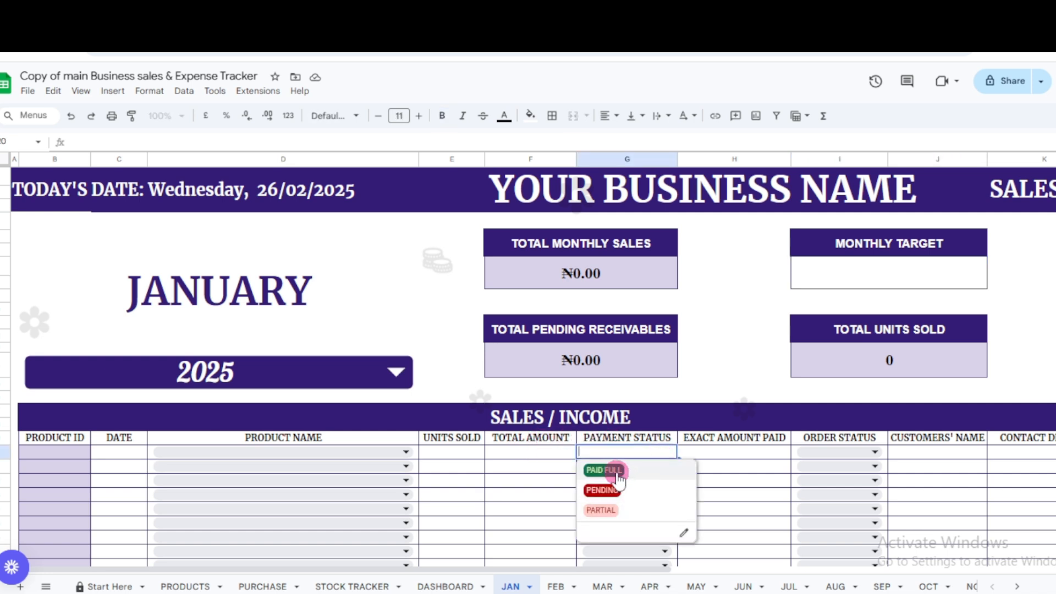
{"action": "left_click", "coordinate": [739, 453]}
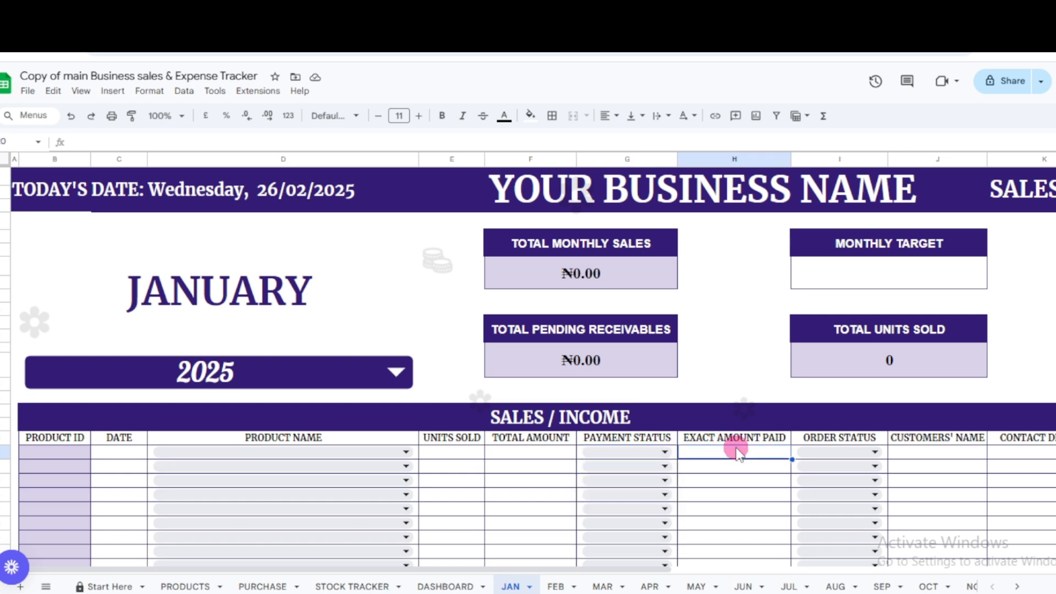
{"action": "left_click", "coordinate": [838, 451]}
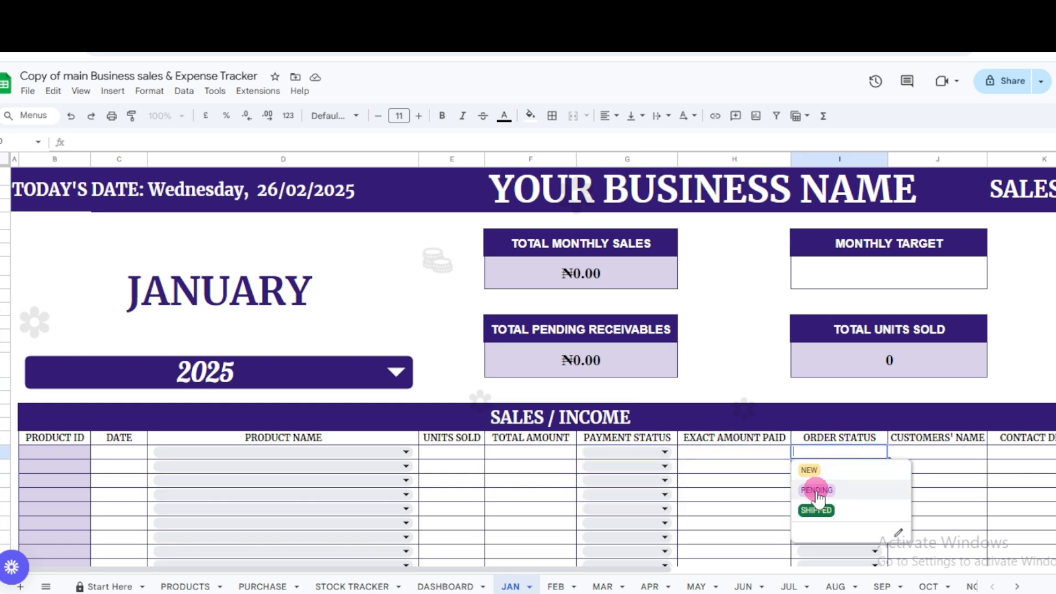
{"action": "left_click", "coordinate": [934, 457]}
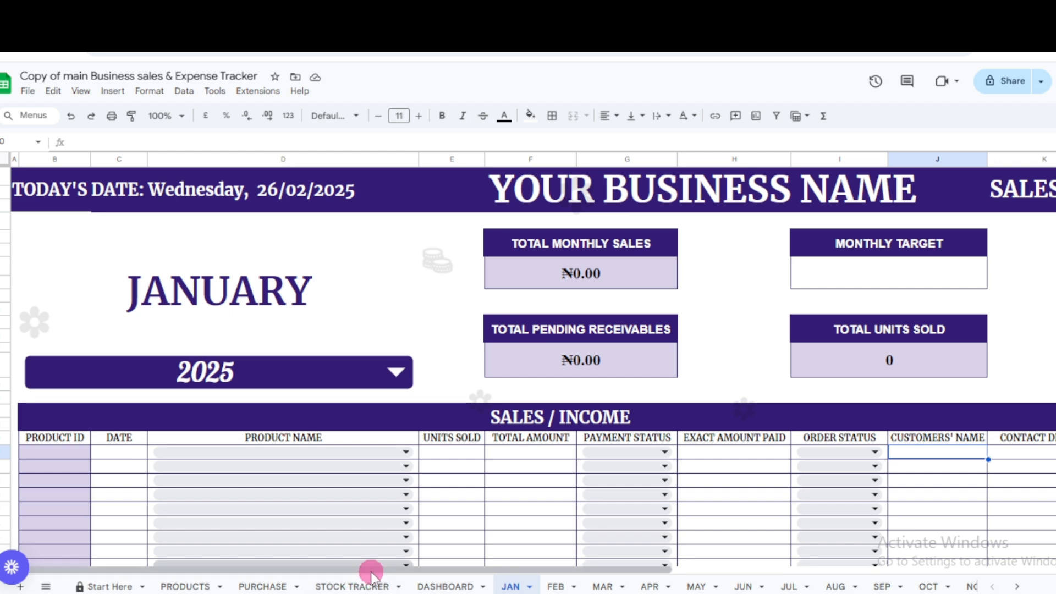
Examine the January sheet's Pending Receivables and Expenses tables, including the expense payment status choices, and return to the Sales / Income table.
{"action": "left_click_drag", "start_coordinate": [373, 570], "coordinate": [782, 564]}
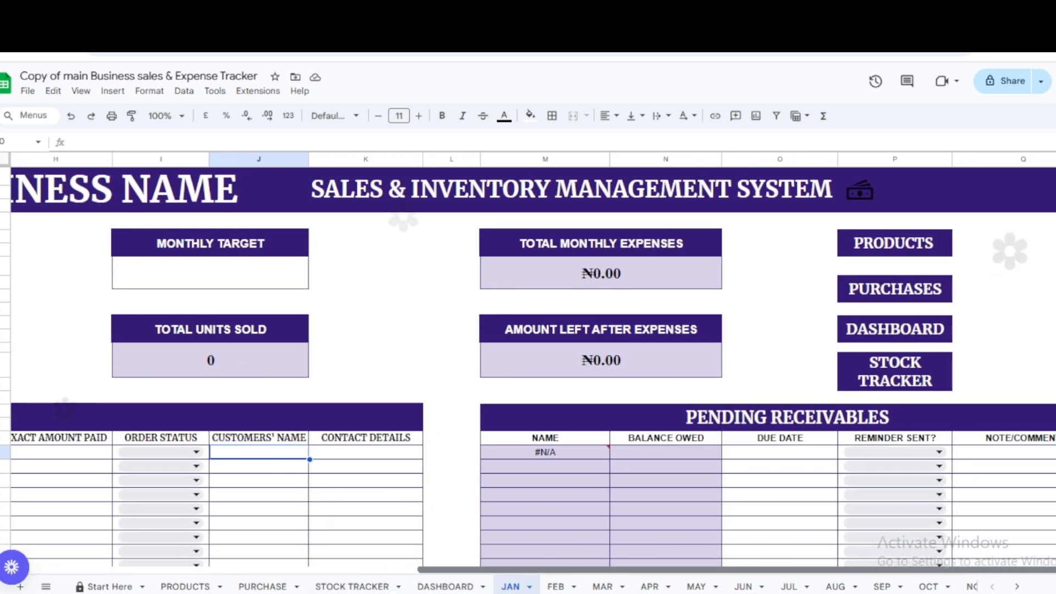
{"action": "scroll", "coordinate": [715, 416], "scroll_direction": "down", "scroll_amount": 2}
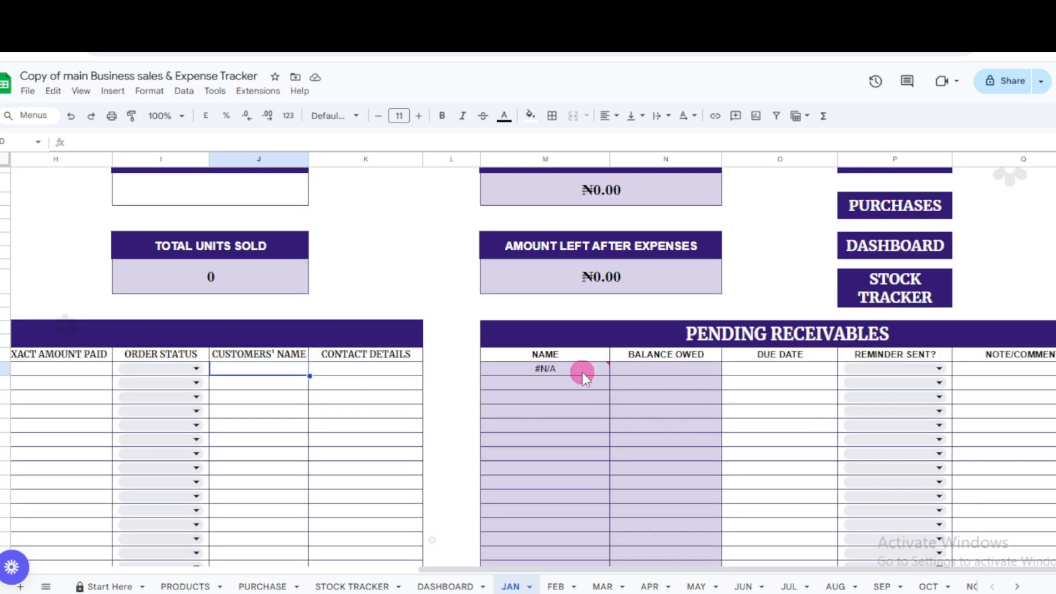
{"action": "mouse_move", "coordinate": [583, 371]}
{"action": "scroll", "coordinate": [762, 407], "scroll_direction": "down", "scroll_amount": 10}
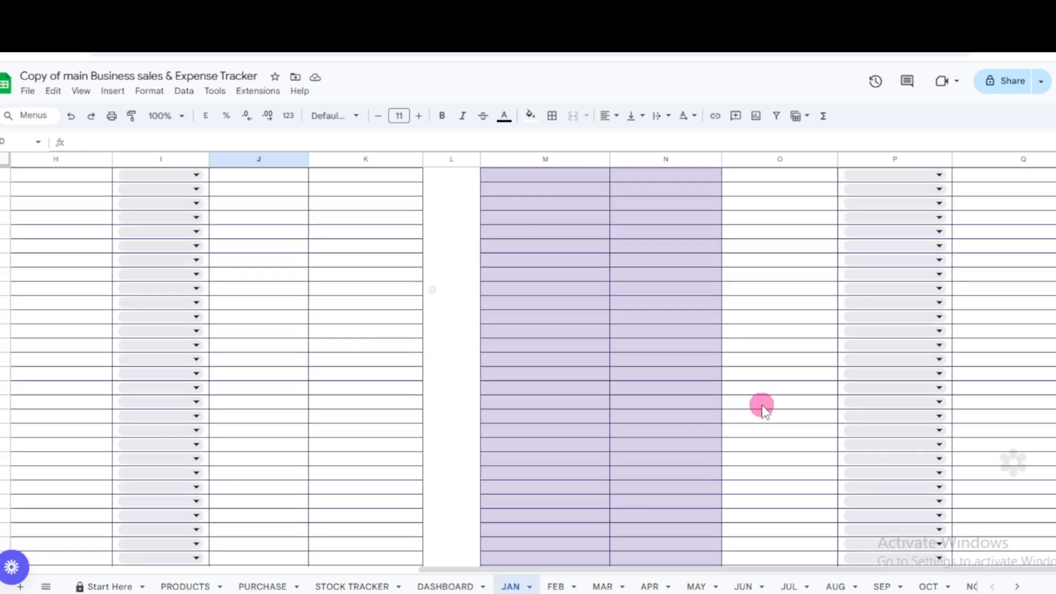
{"action": "scroll", "coordinate": [762, 407], "scroll_direction": "up", "scroll_amount": 4}
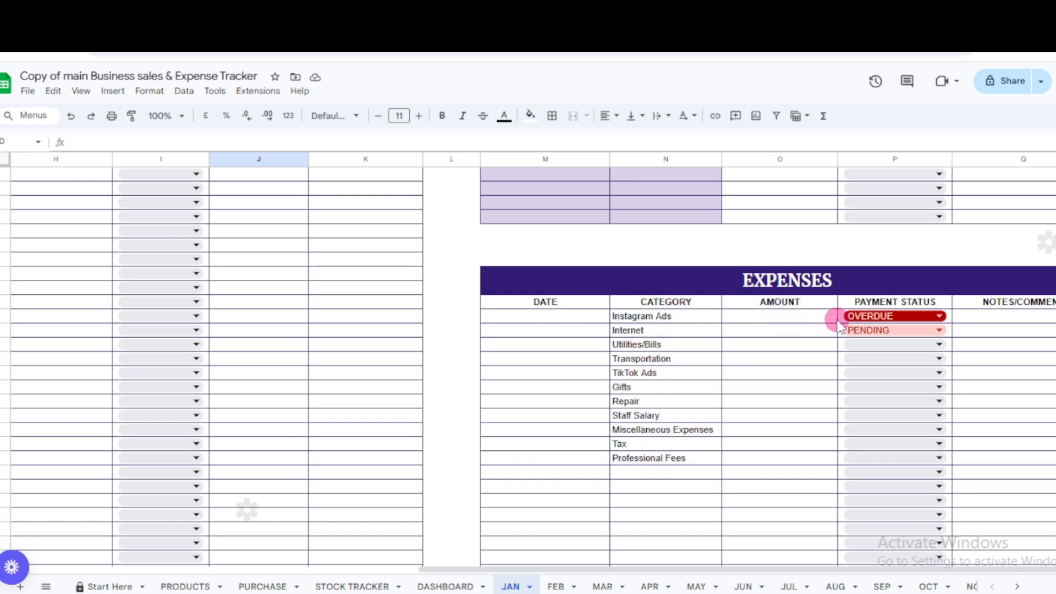
{"action": "left_click", "coordinate": [908, 318]}
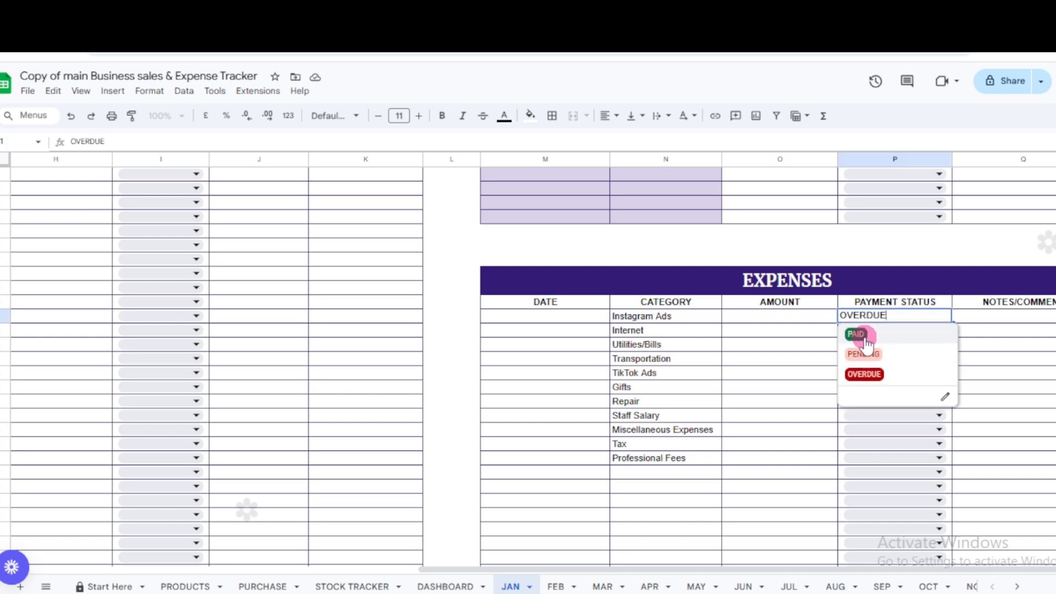
{"action": "left_click", "coordinate": [984, 318]}
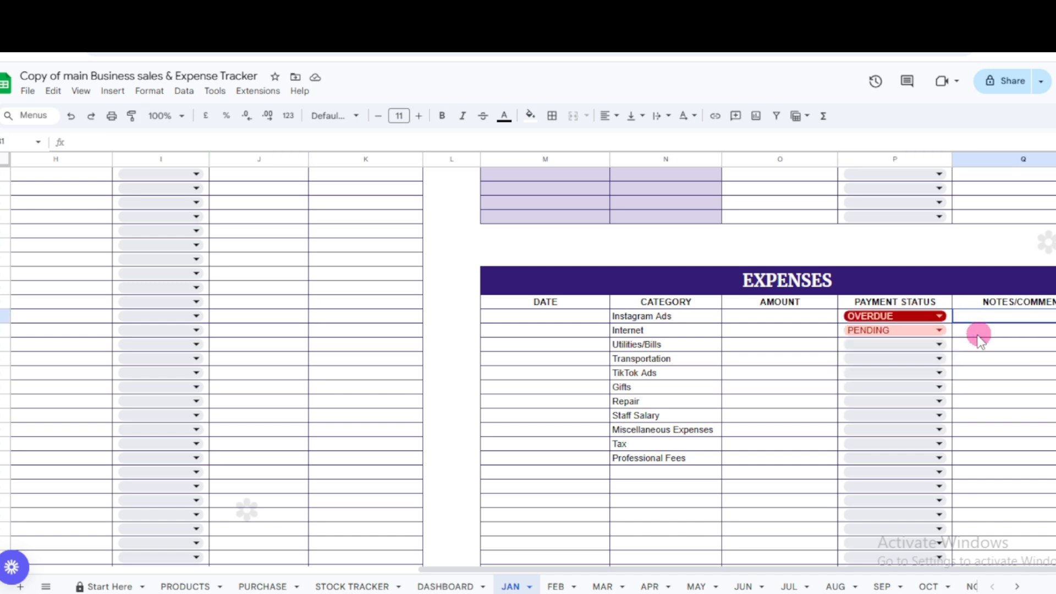
{"action": "scroll", "coordinate": [975, 341], "scroll_direction": "up", "scroll_amount": 5}
{"action": "scroll", "coordinate": [972, 352], "scroll_direction": "up", "scroll_amount": 5}
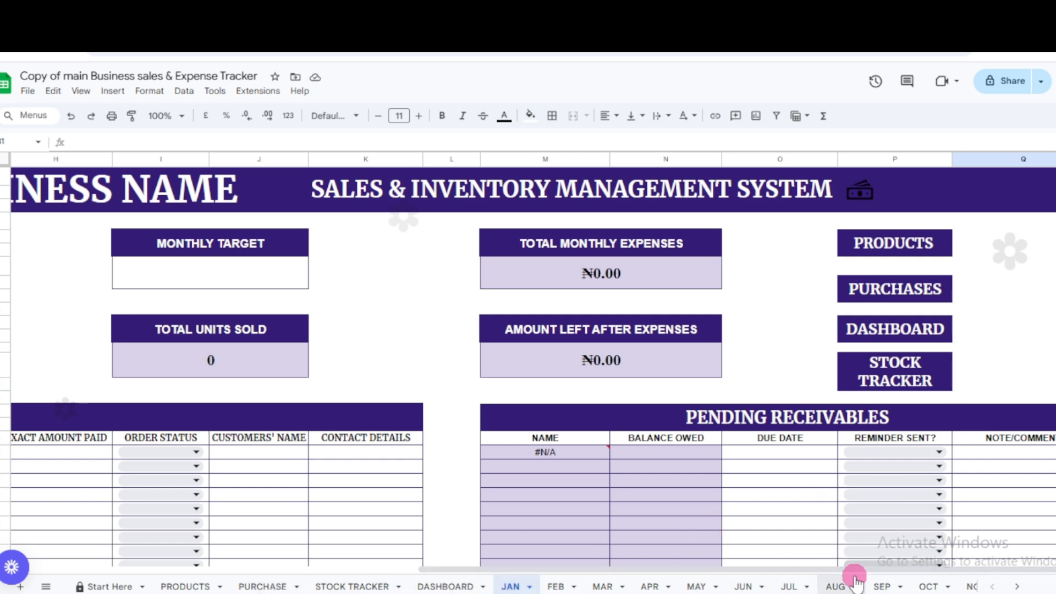
{"action": "left_click_drag", "start_coordinate": [846, 572], "coordinate": [482, 423]}
{"action": "scroll", "coordinate": [482, 424], "scroll_direction": "down", "scroll_amount": 2}
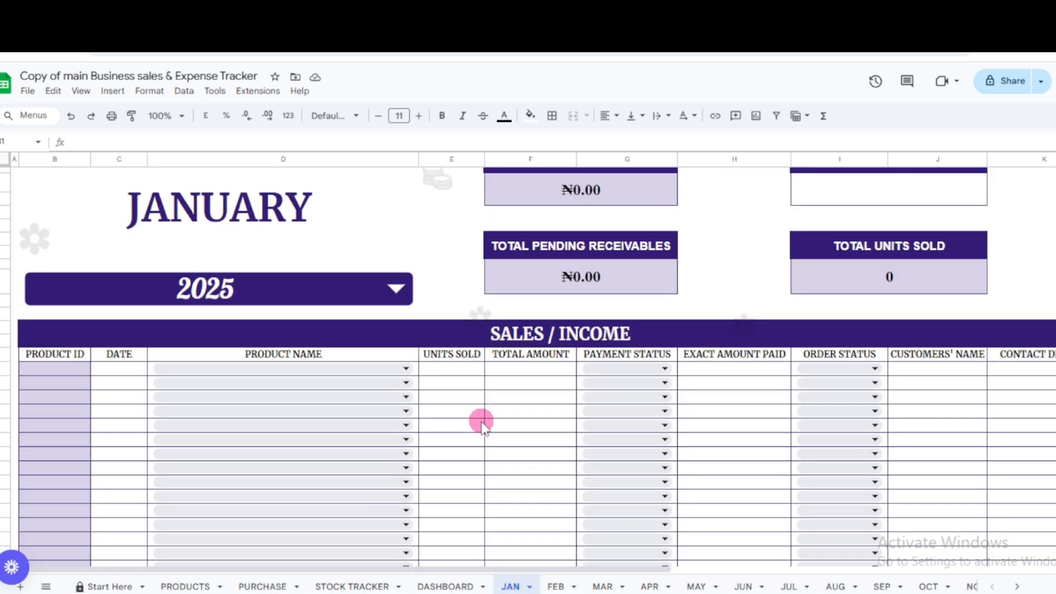
Read through the user manual on the Start Here sheet, covering the stock tracker and sales tracking sections.
{"action": "left_click", "coordinate": [99, 586]}
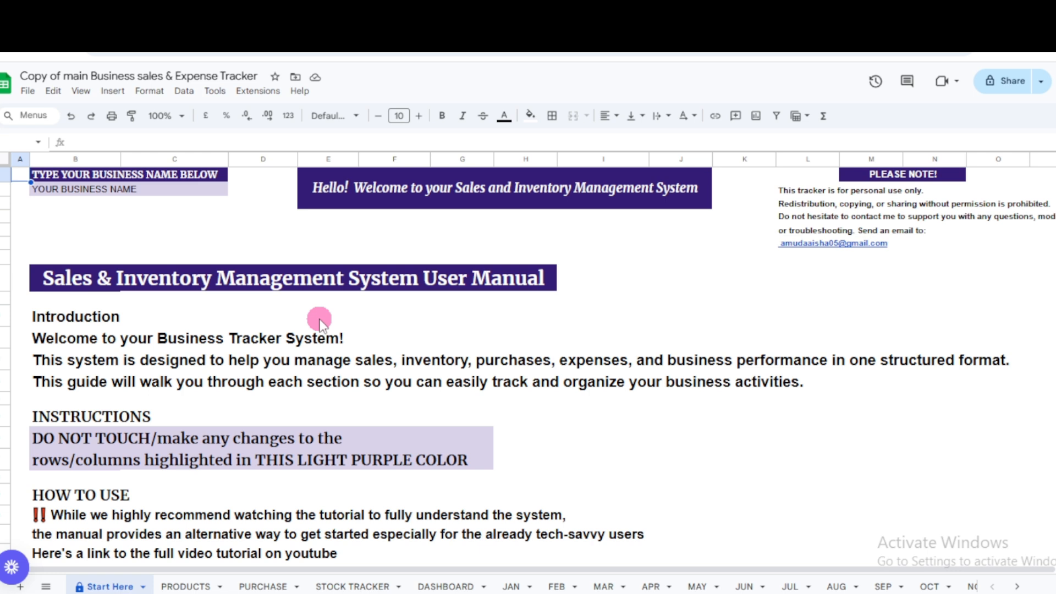
{"action": "scroll", "coordinate": [428, 319], "scroll_direction": "down", "scroll_amount": 15}
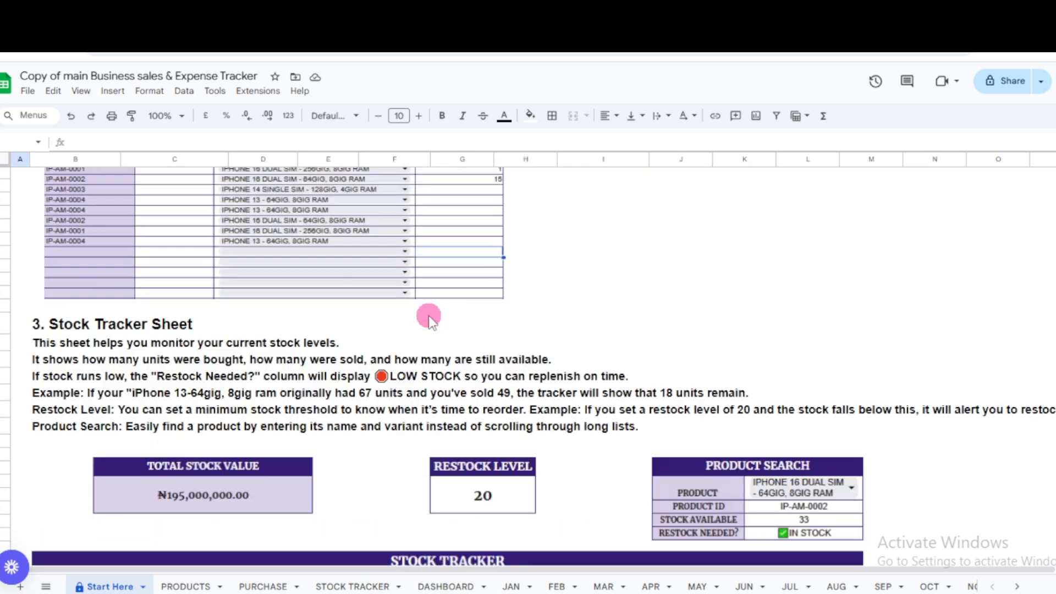
{"action": "scroll", "coordinate": [429, 319], "scroll_direction": "down", "scroll_amount": 5}
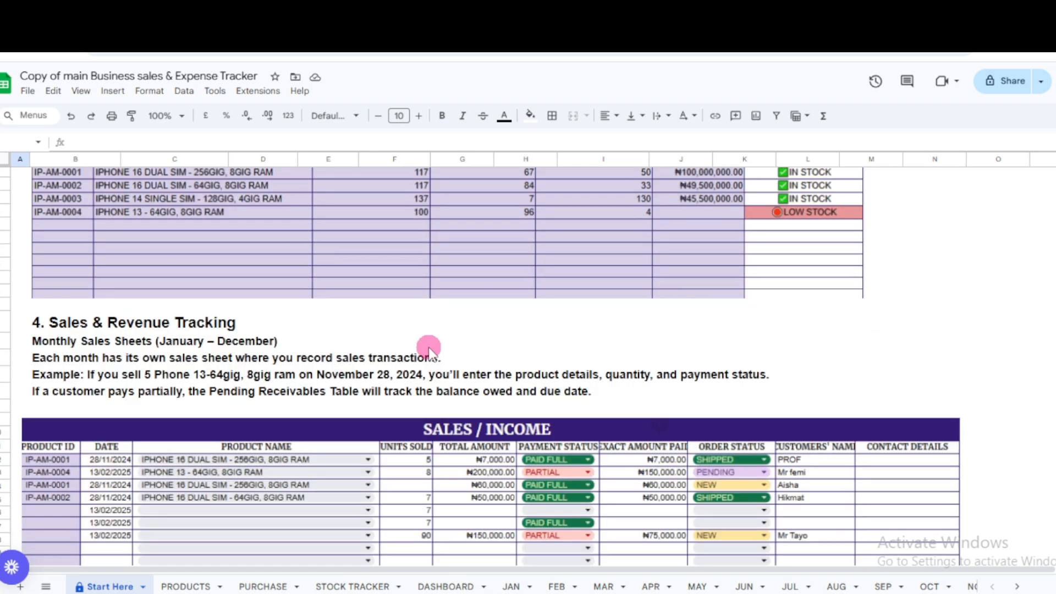
{"action": "scroll", "coordinate": [428, 348], "scroll_direction": "up", "scroll_amount": 20}
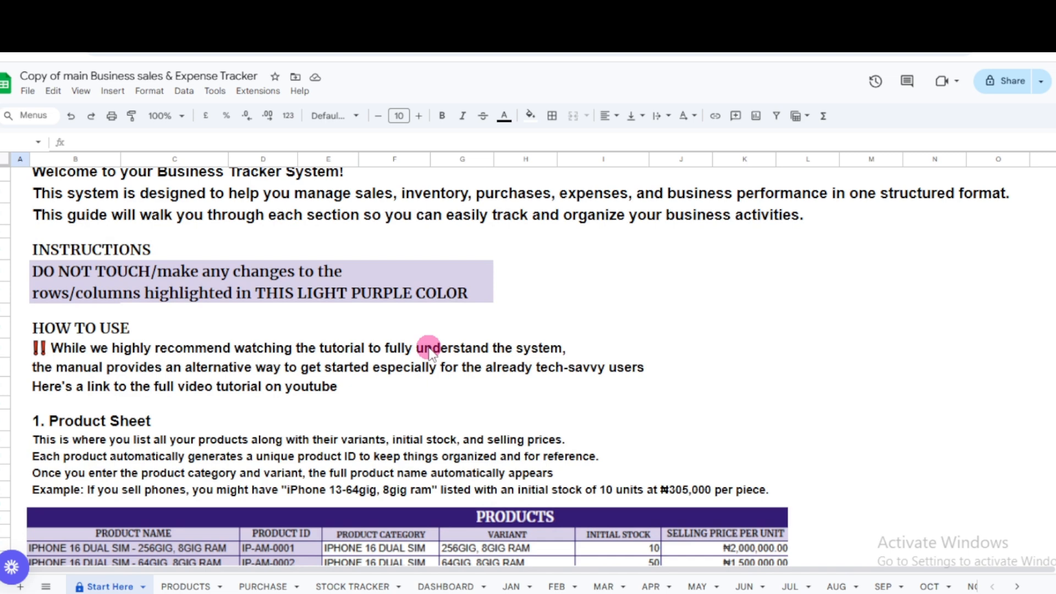
{"action": "scroll", "coordinate": [428, 347], "scroll_direction": "up", "scroll_amount": 3}
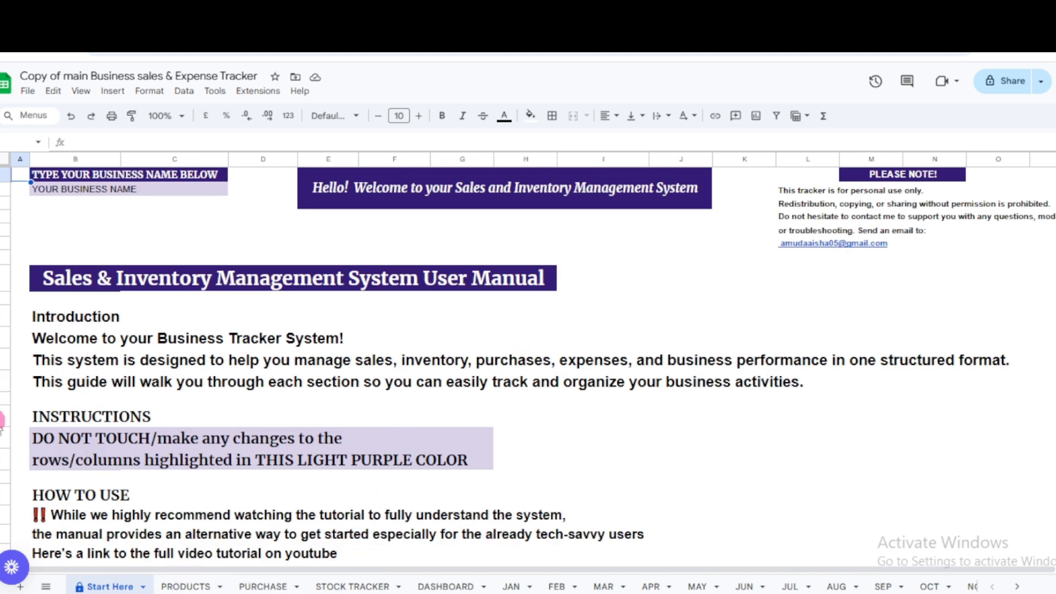
Paste the copied iPhone 16, 14 and 13 categories, variants, initial stock and prices into the Products table from the first Product Category cell.
{"action": "left_click", "coordinate": [190, 586]}
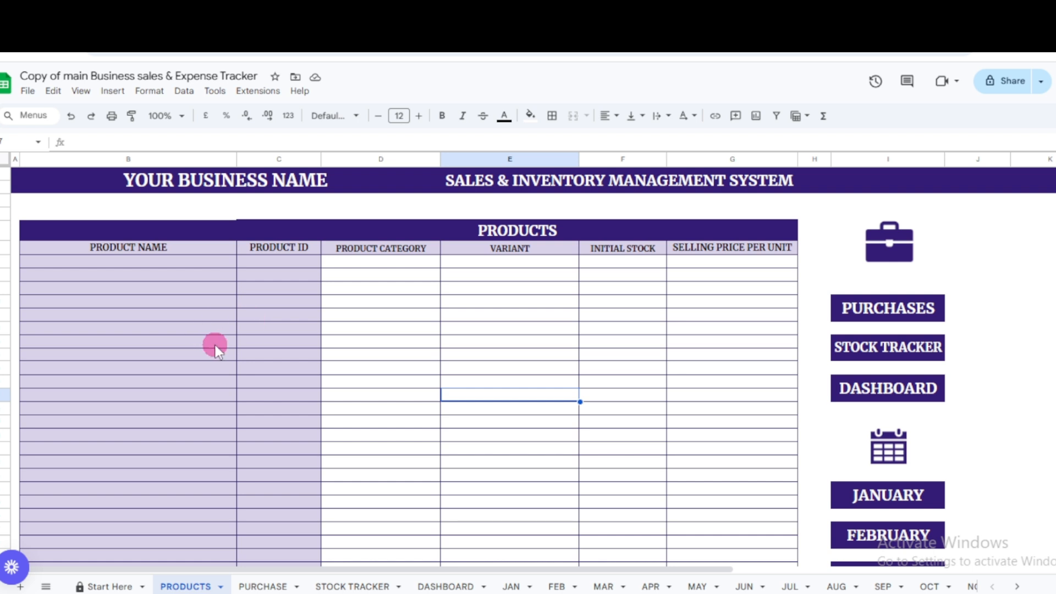
{"action": "left_click", "coordinate": [385, 263]}
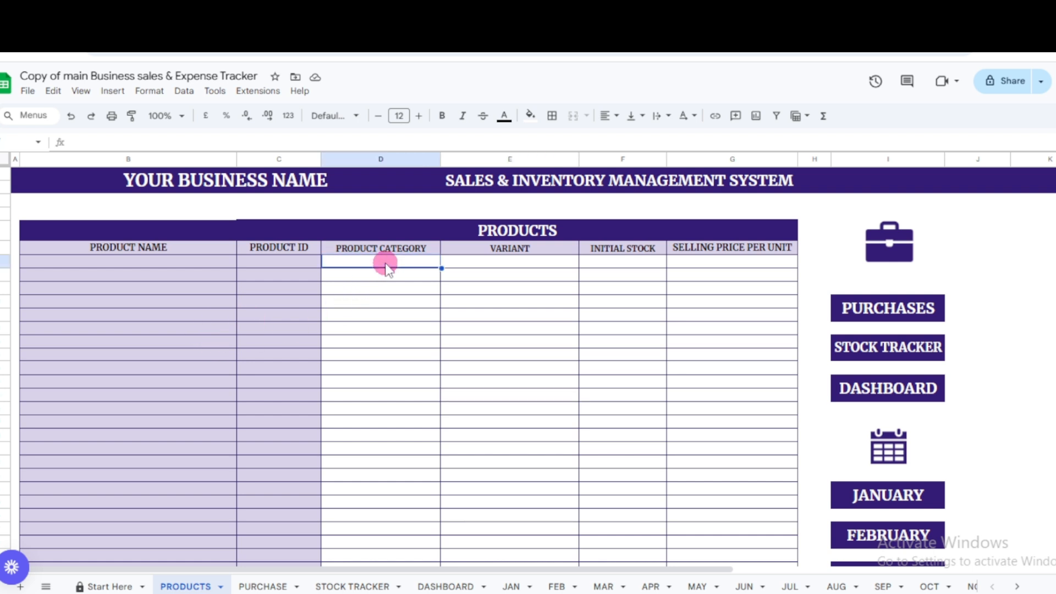
{"action": "right_click", "coordinate": [387, 267]}
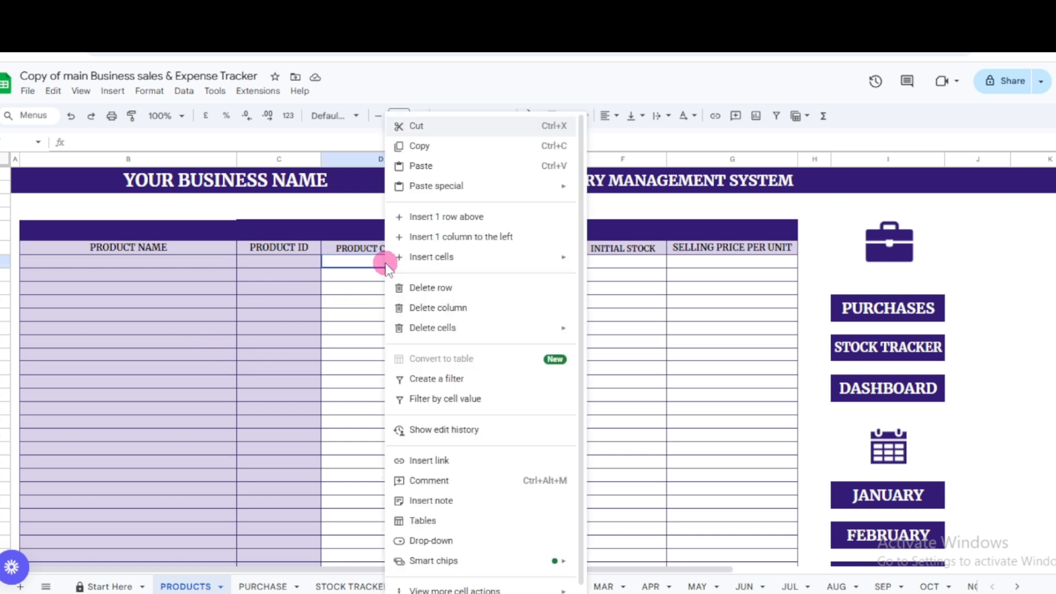
{"action": "left_click", "coordinate": [456, 164]}
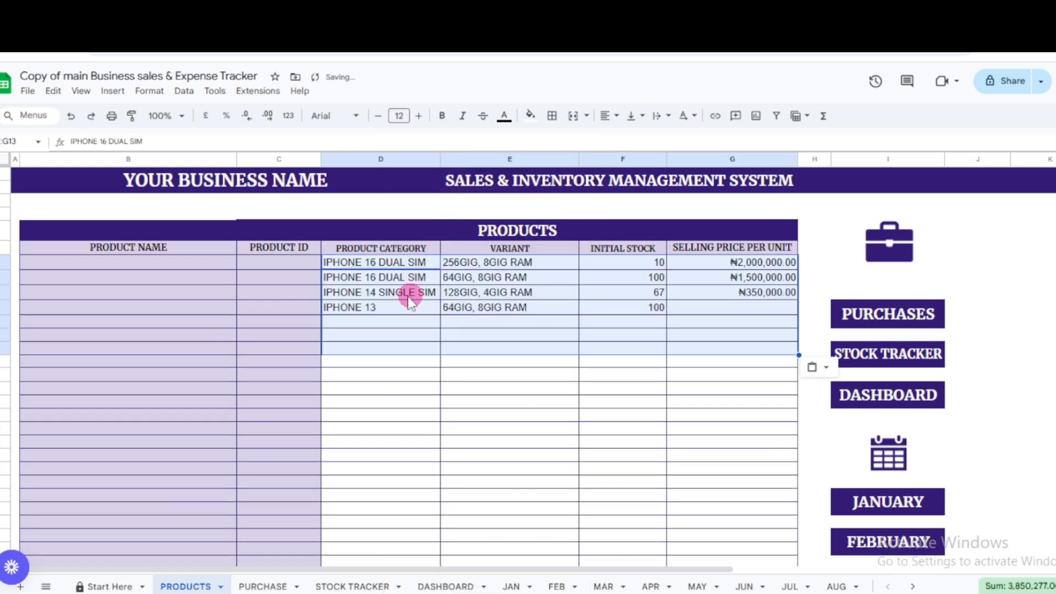
{"action": "left_click", "coordinate": [383, 266]}
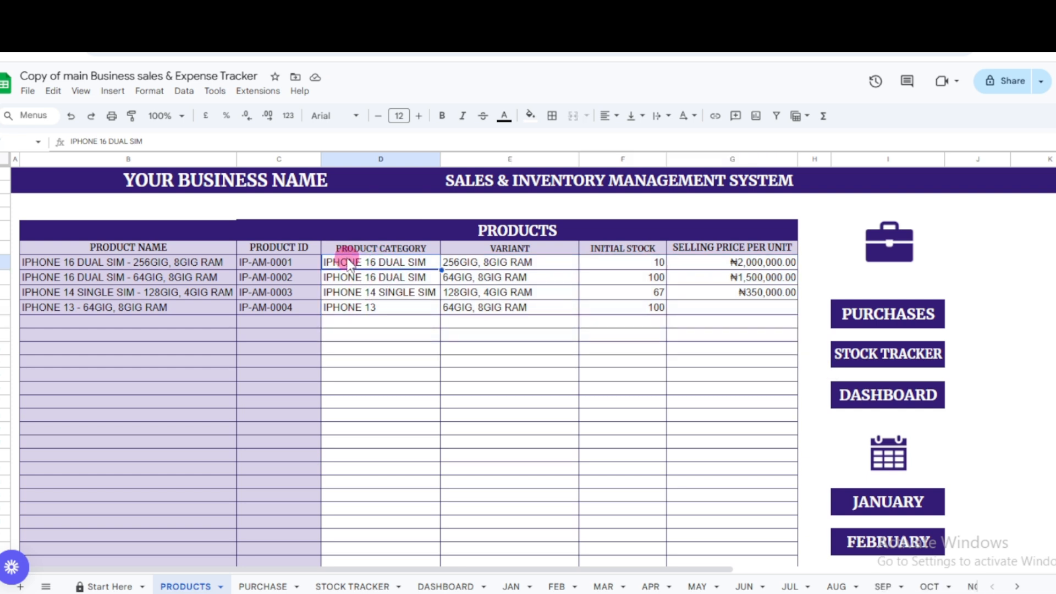
{"action": "left_click", "coordinate": [509, 266]}
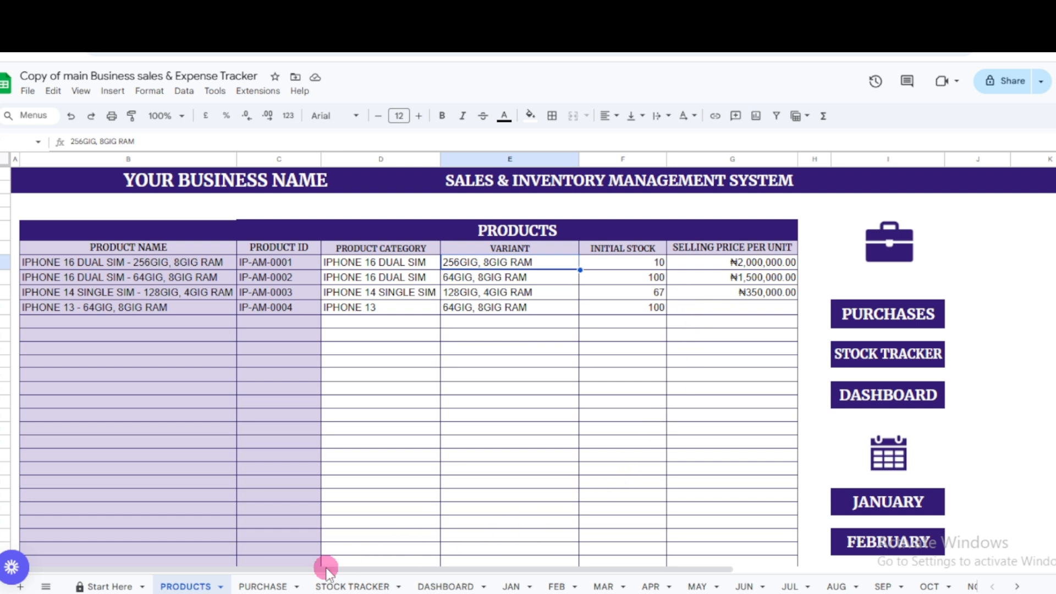
Enter 18/02/2025 as the date in the first row of the Products Restock/Repurchase table and return to the Products sheet.
{"action": "left_click", "coordinate": [255, 586]}
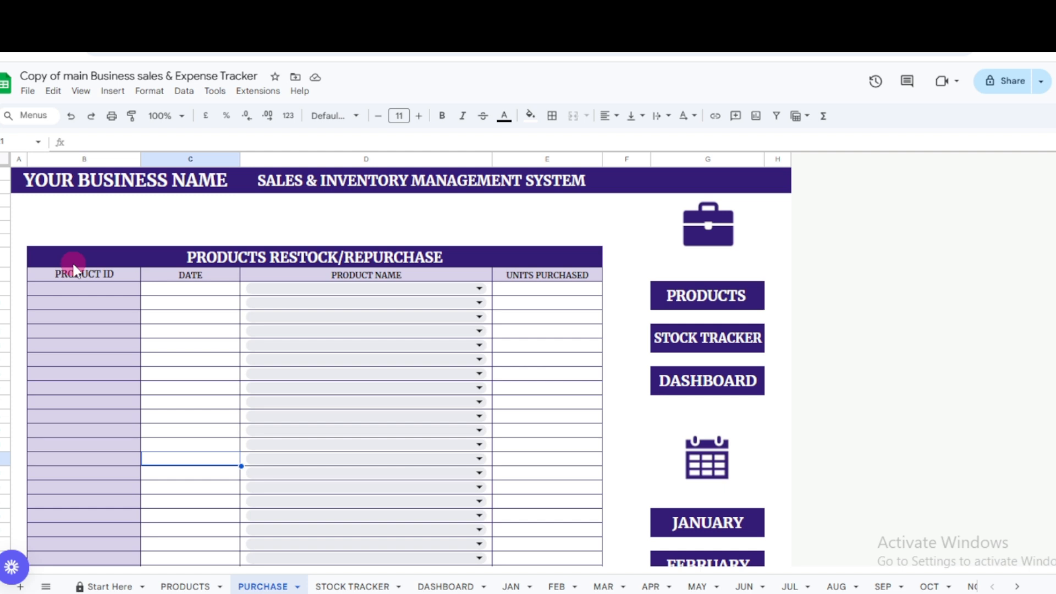
{"action": "left_click", "coordinate": [181, 290]}
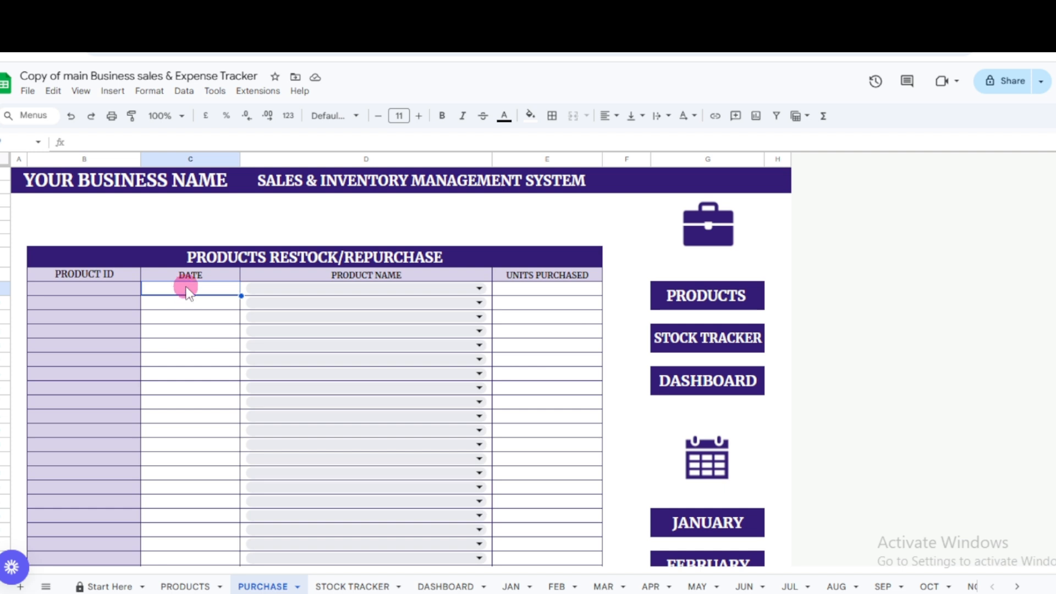
{"action": "double_click", "coordinate": [190, 289]}
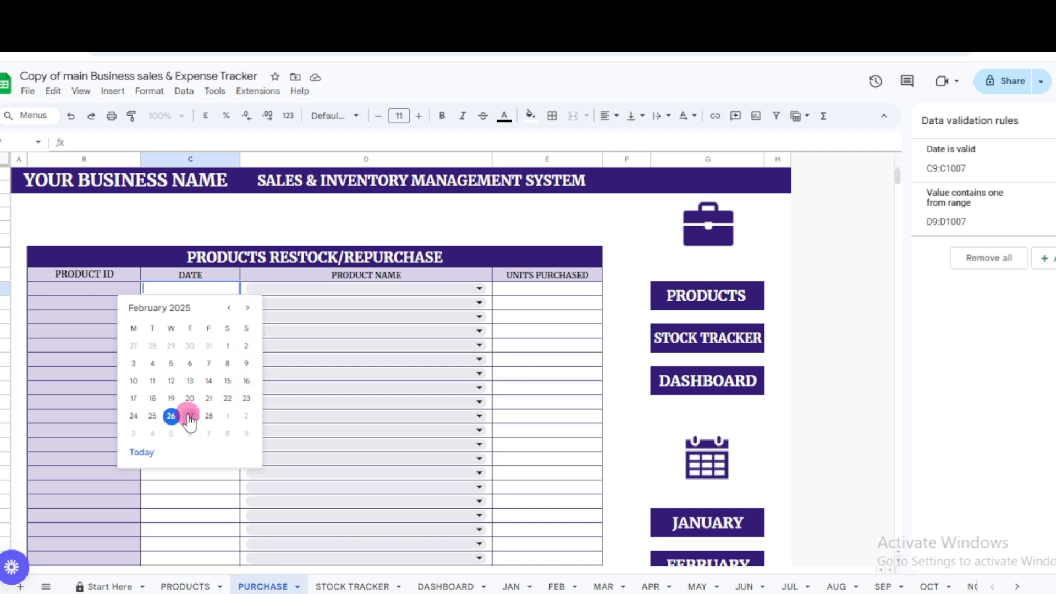
{"action": "left_click", "coordinate": [153, 398]}
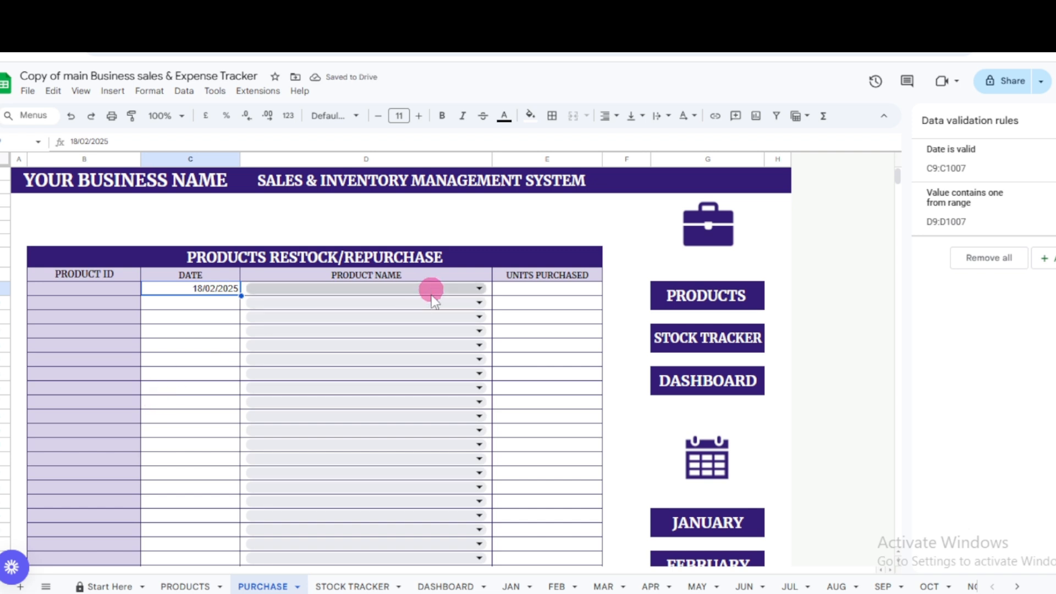
{"action": "left_click", "coordinate": [192, 584]}
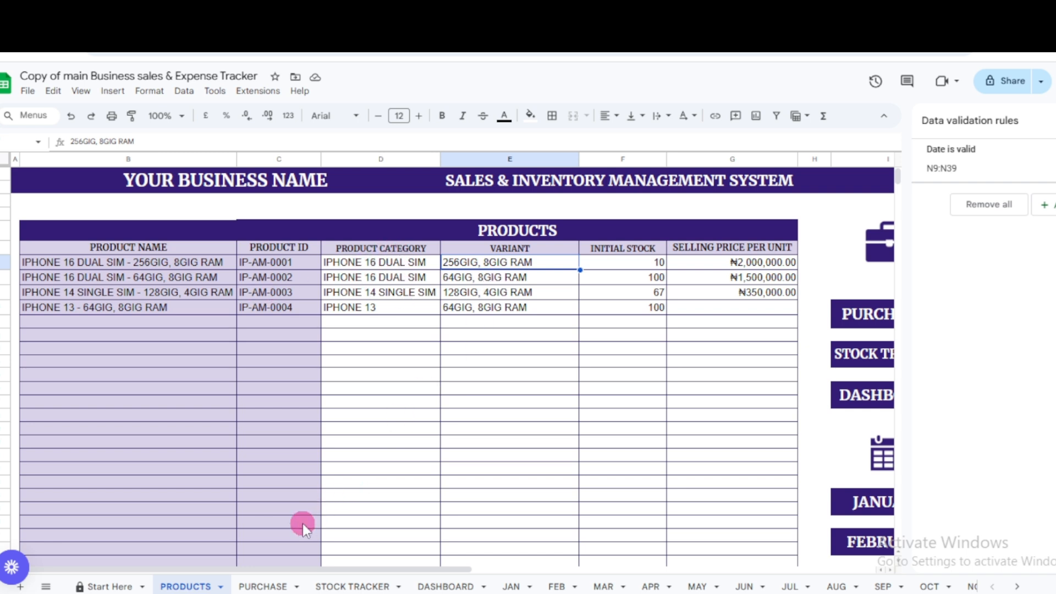
Enter iPHONE 12 DUAL SIIM as the product category in the first empty row of the Products table.
{"action": "left_click", "coordinate": [264, 586]}
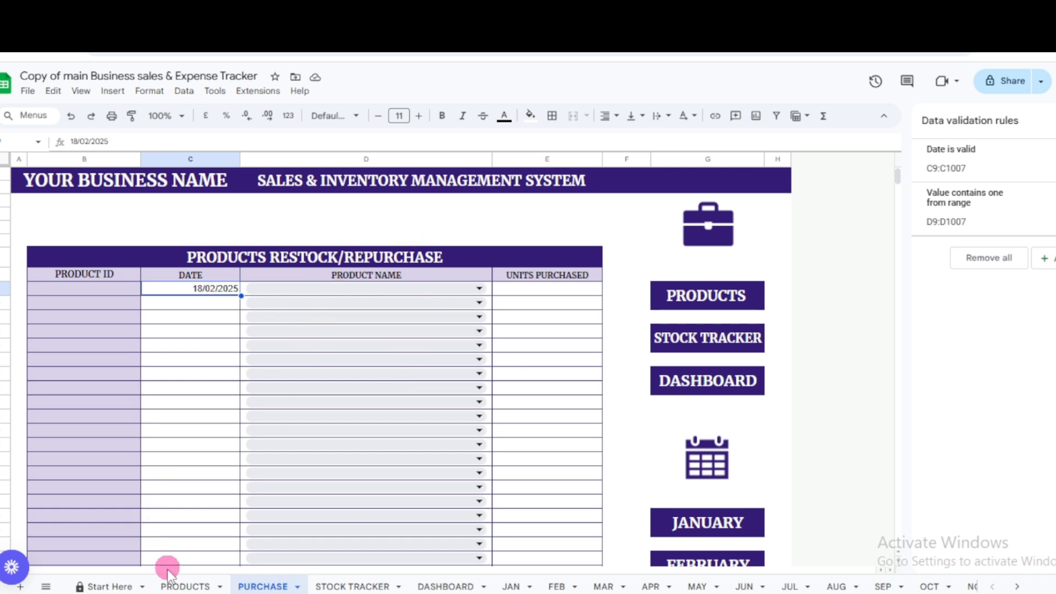
{"action": "left_click", "coordinate": [177, 586]}
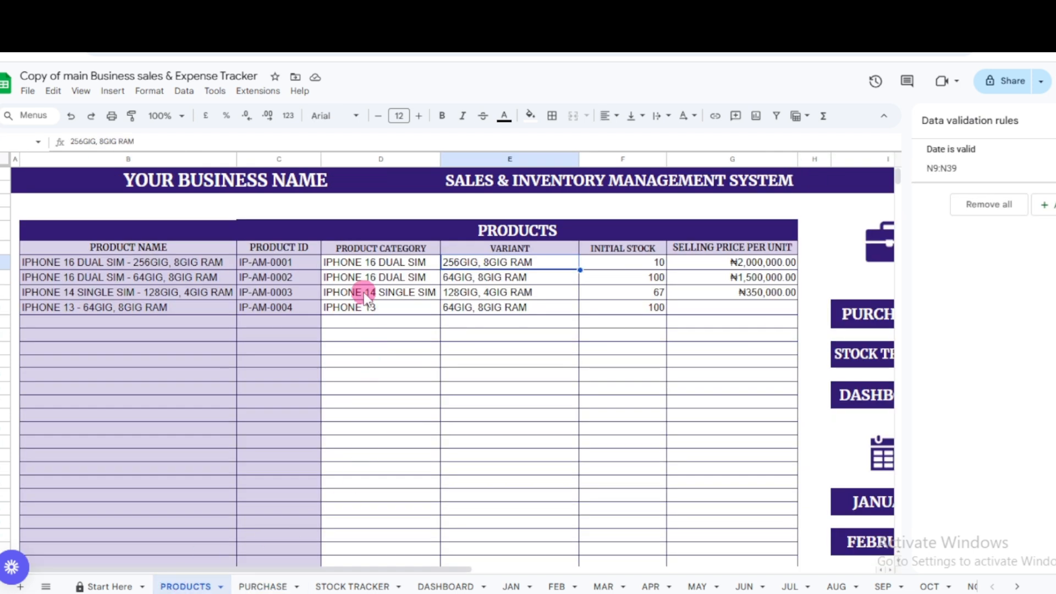
{"action": "left_click", "coordinate": [376, 323]}
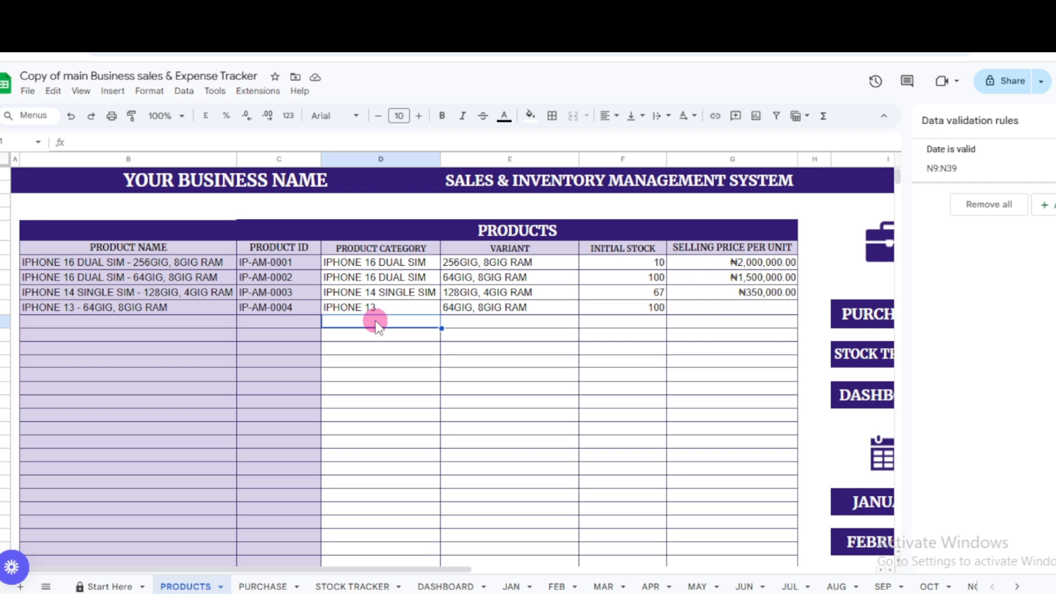
{"action": "type", "text": "i"}
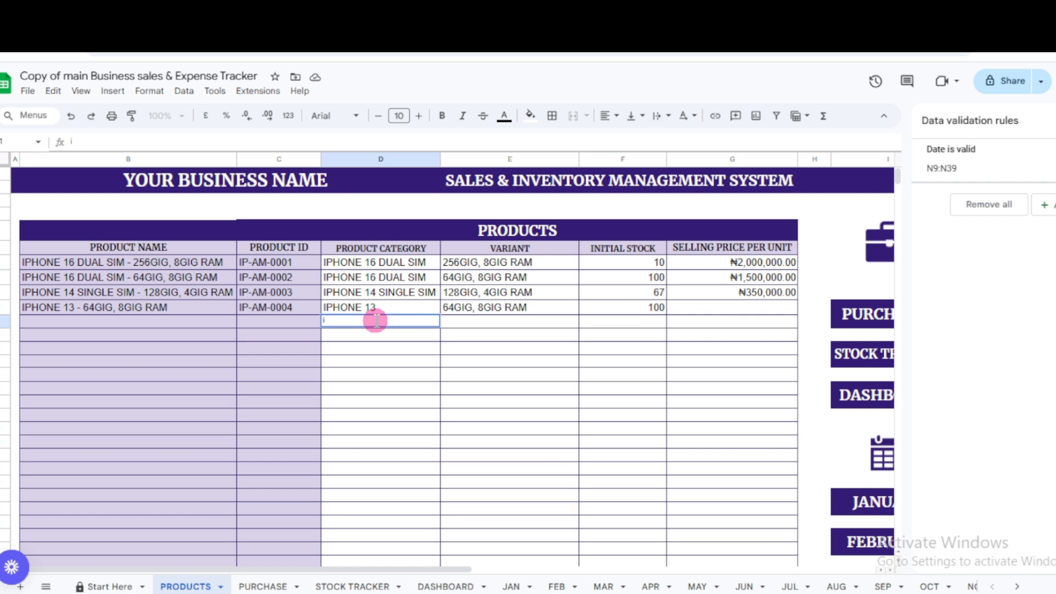
{"action": "type", "text": "pPHONE 12 DUAL SI"}
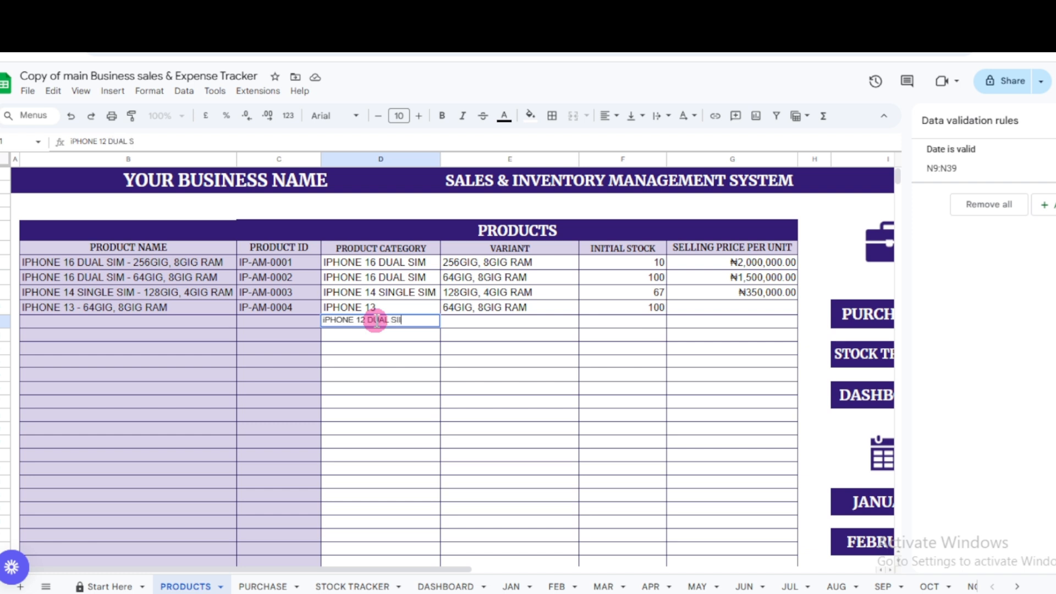
{"action": "type", "text": "M"}
{"action": "left_click", "coordinate": [515, 334]}
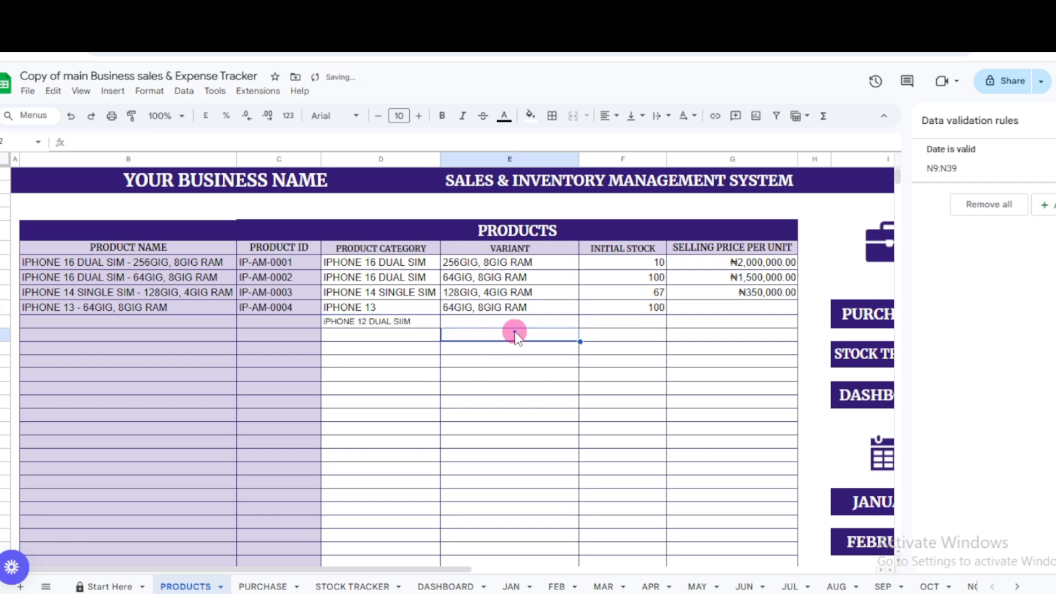
Copy the 128GIG, 4GIG RAM variant from the iPhone 14 row into the iPhone 12 row of the Products table.
{"action": "left_click", "coordinate": [513, 322]}
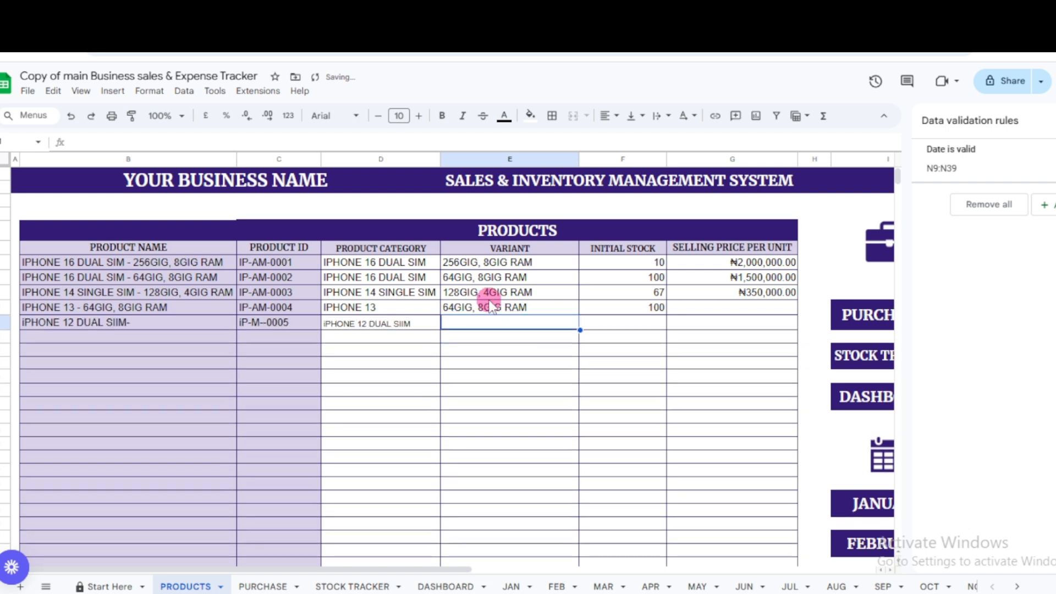
{"action": "left_click", "coordinate": [489, 306]}
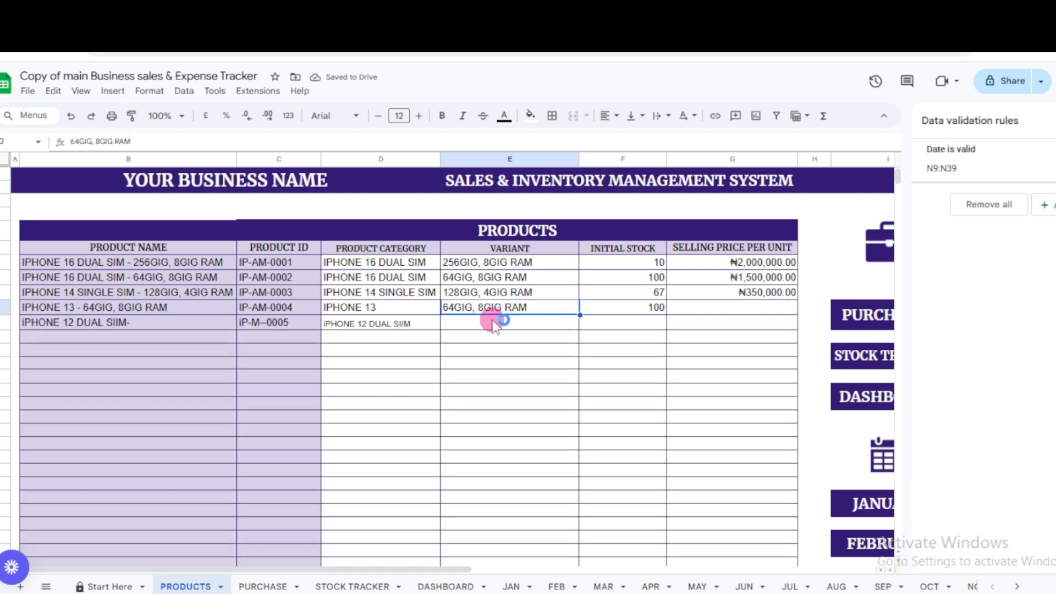
{"action": "left_click", "coordinate": [508, 294]}
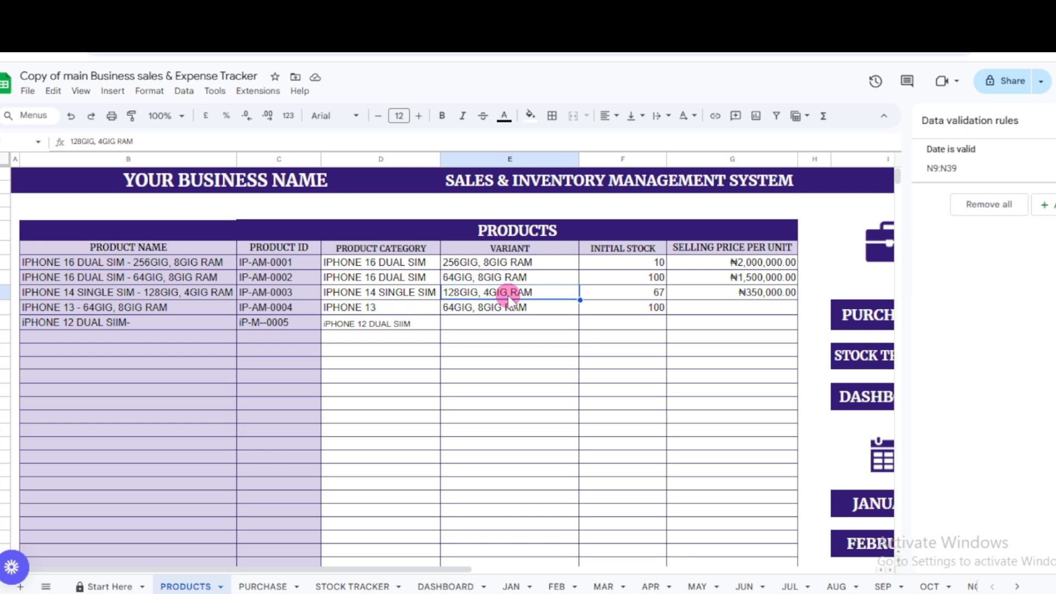
{"action": "key", "text": "ctrl+c"}
{"action": "left_click", "coordinate": [514, 325]}
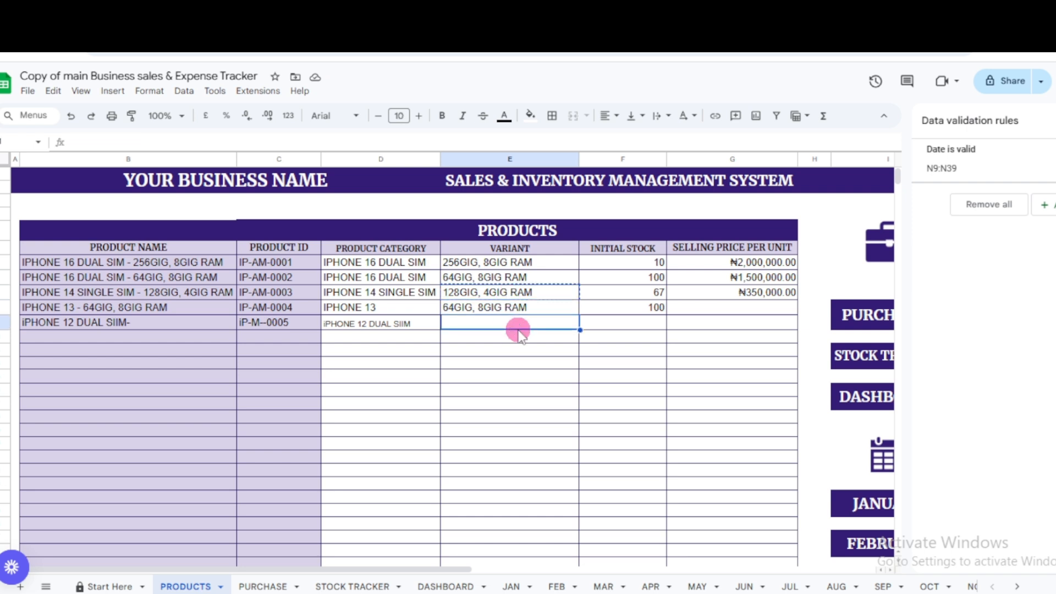
{"action": "key", "text": "ctrl+v"}
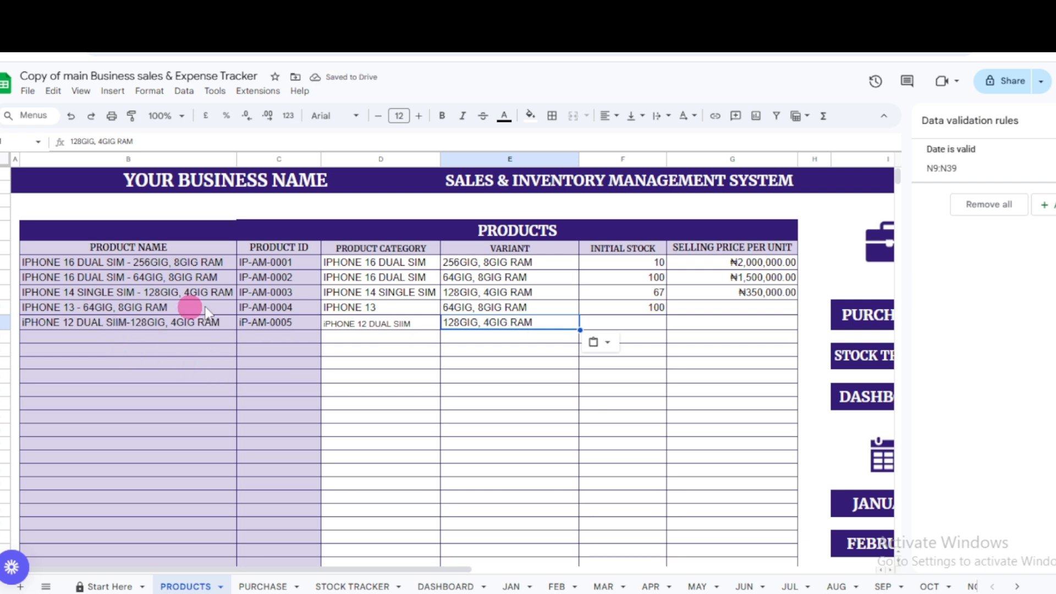
Set the iPhone 12 row's initial stock to 20 and its selling price per unit to 400000.
{"action": "left_click", "coordinate": [647, 321]}
{"action": "type", "text": "20"}
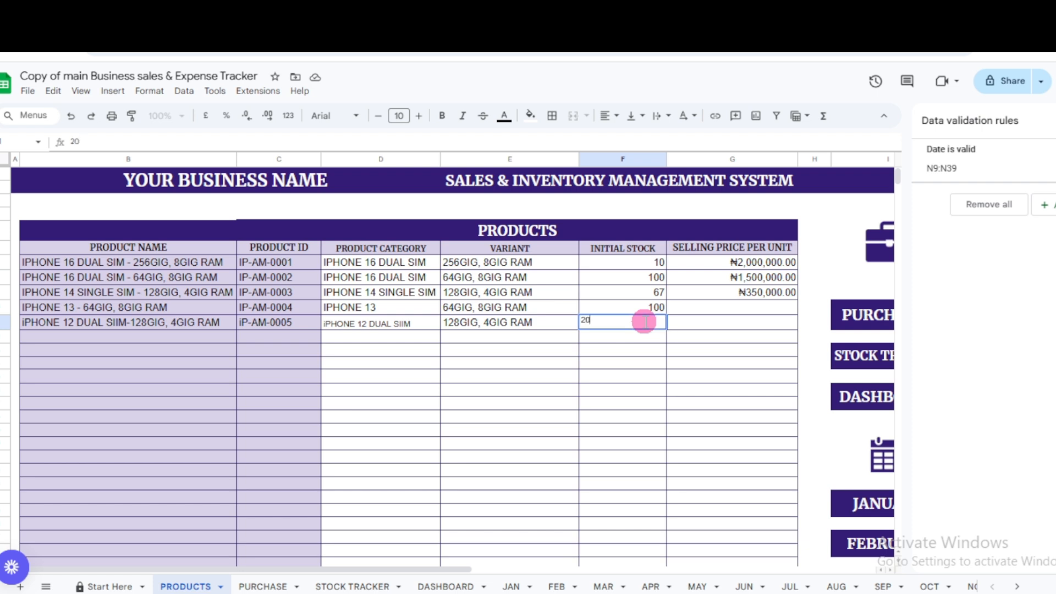
{"action": "left_click", "coordinate": [709, 322]}
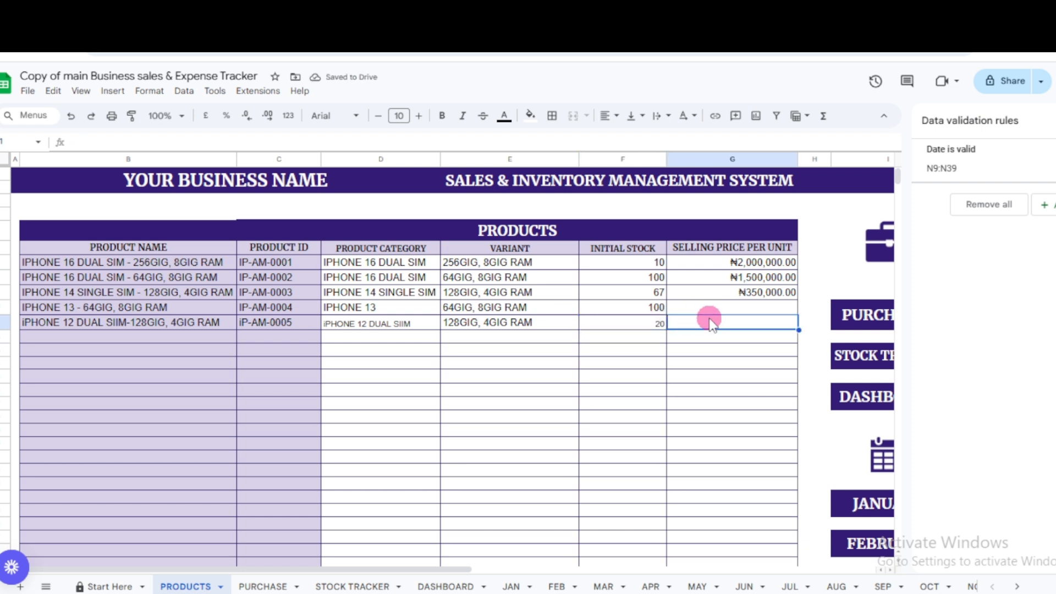
{"action": "type", "text": "400000"}
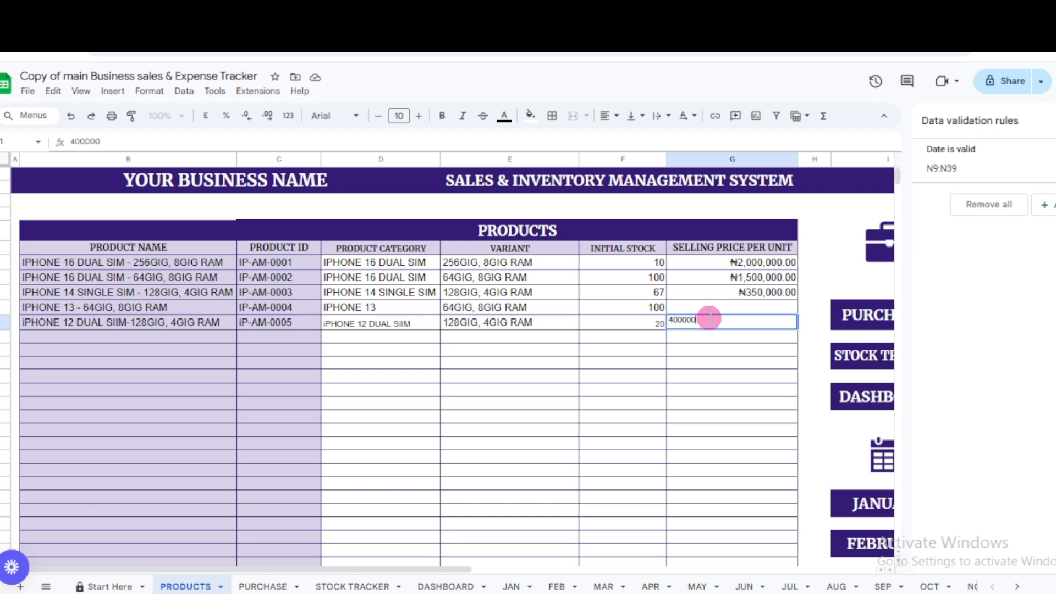
{"action": "key", "text": "Return"}
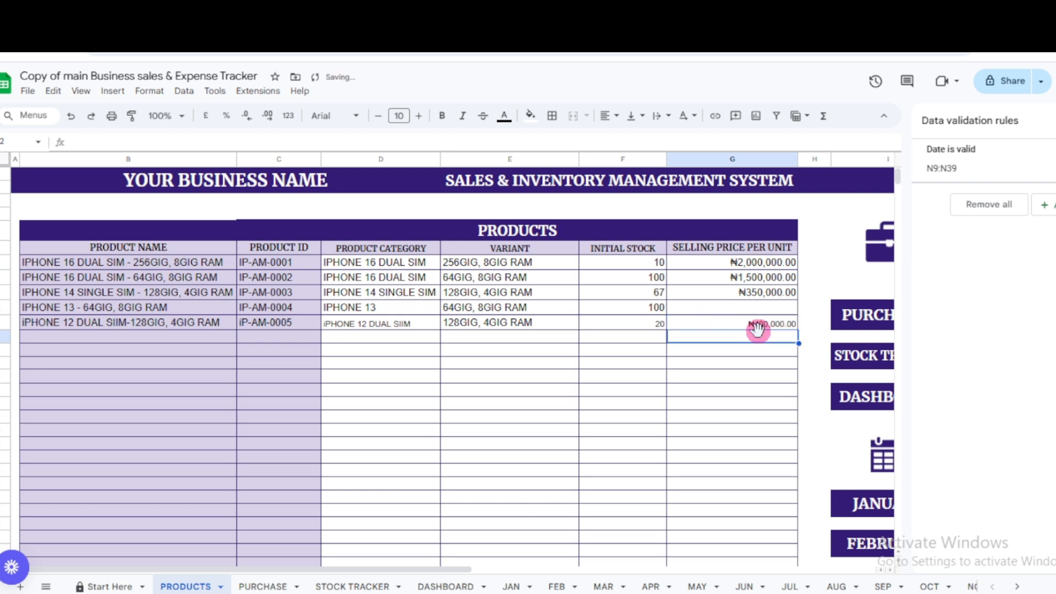
Complete the first restock row on the Purchase sheet with product IPHONE 16 DUAL SIM - 256GIG, 8GIG RAM and 50 units purchased.
{"action": "left_click", "coordinate": [257, 587]}
{"action": "left_click", "coordinate": [382, 292]}
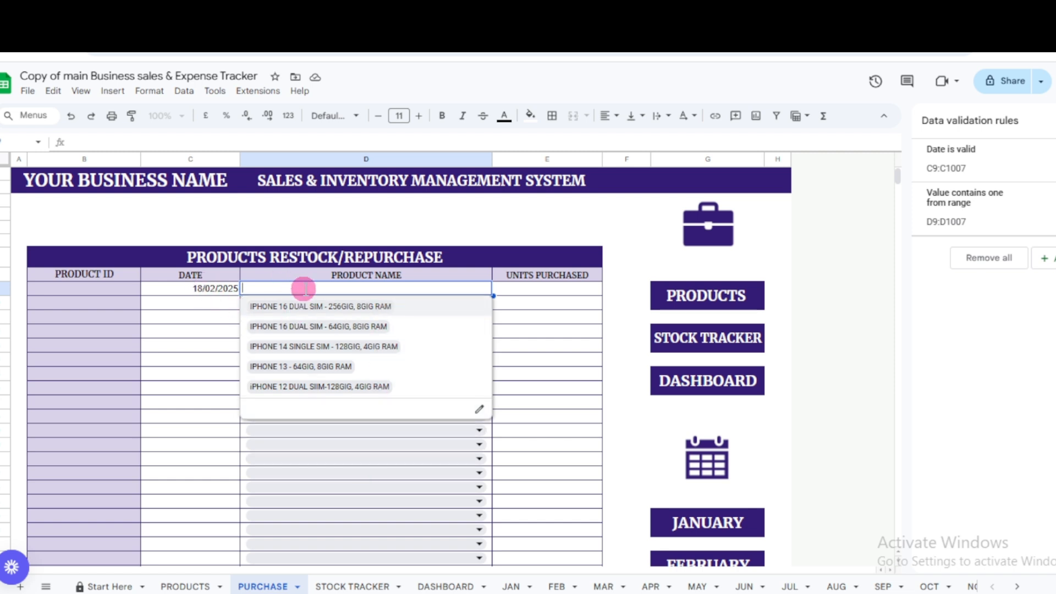
{"action": "left_click", "coordinate": [308, 306]}
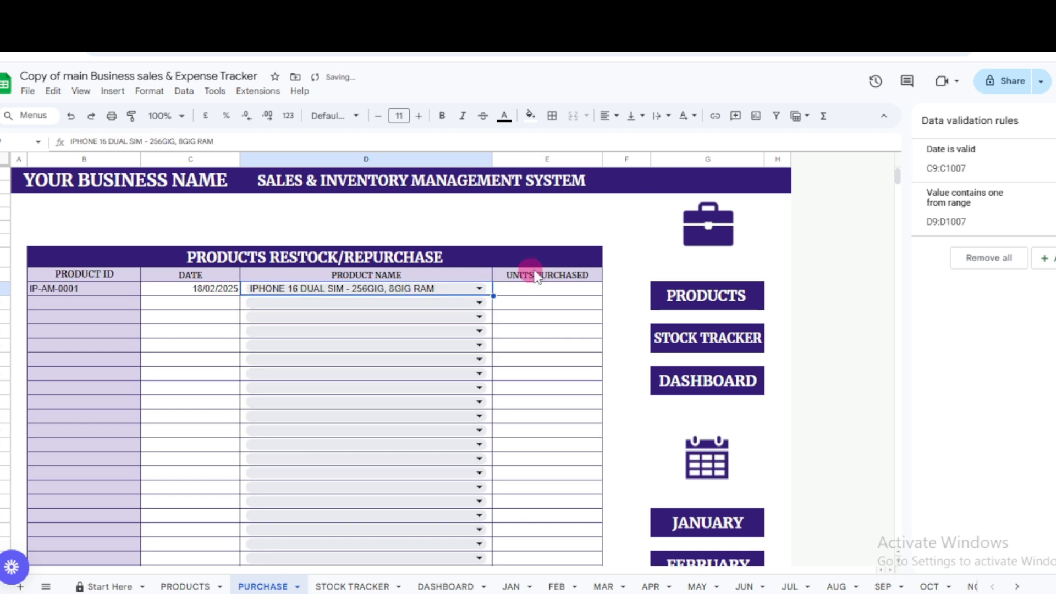
{"action": "left_click", "coordinate": [563, 285]}
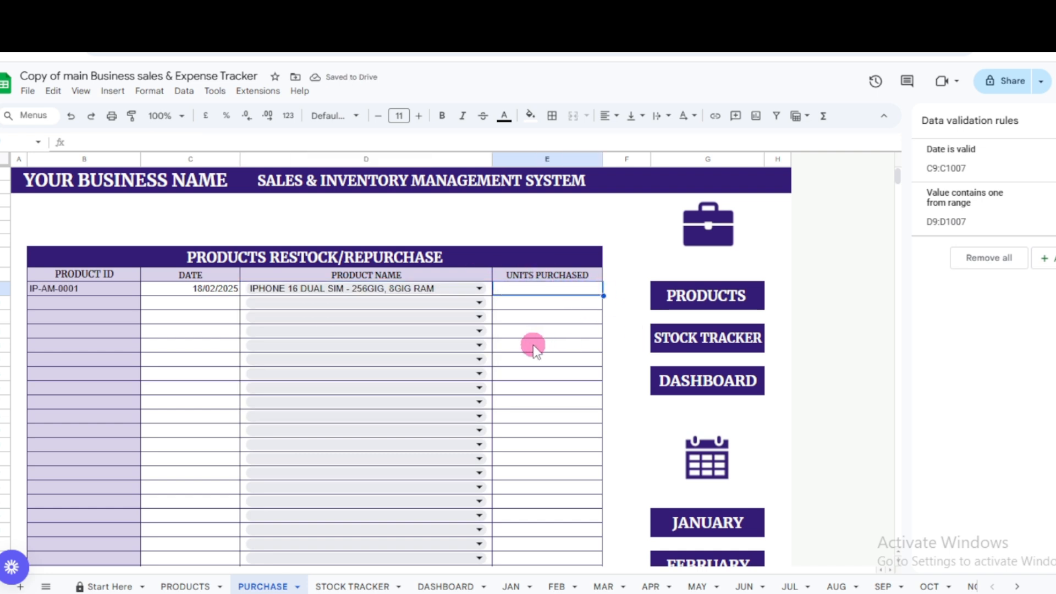
{"action": "type", "text": "50"}
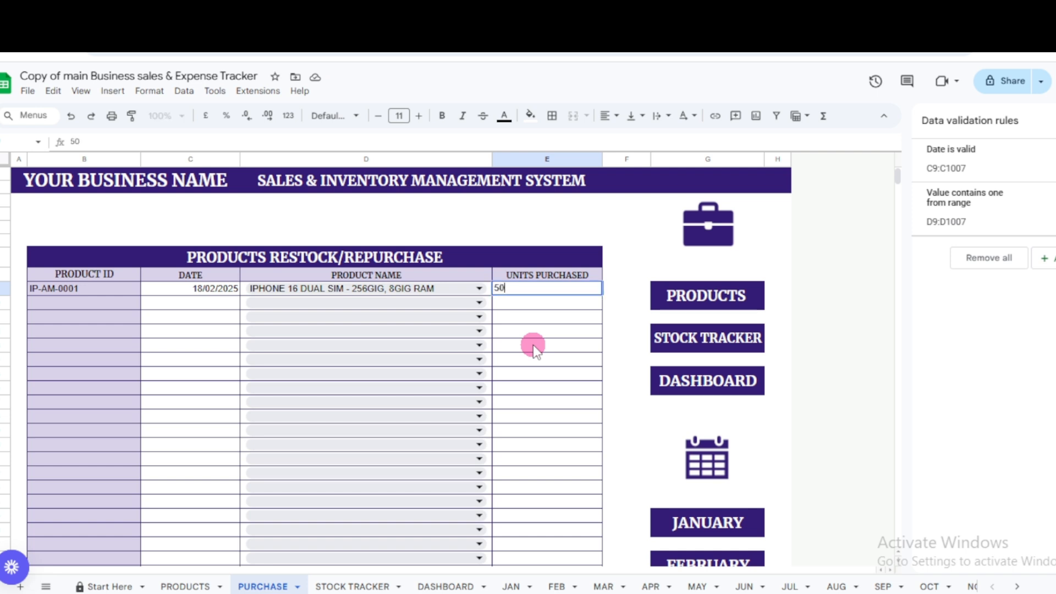
{"action": "key", "text": "Return"}
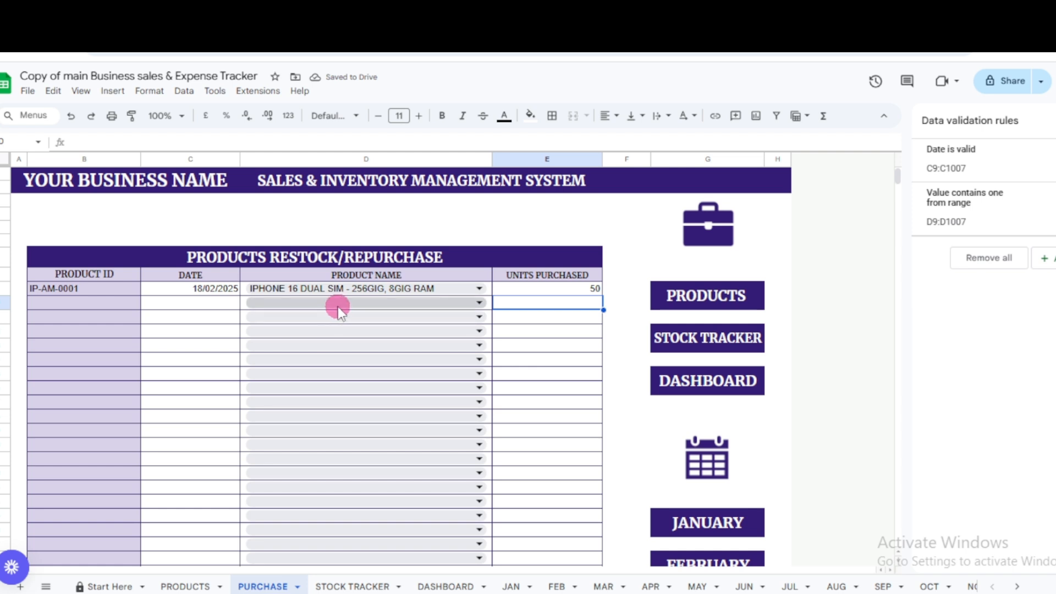
Add a second restock row dated 19/02/2025 for IPHONE 16 DUAL SIM - 256GIG, 8GIG RAM with 60 units purchased.
{"action": "left_click", "coordinate": [170, 303]}
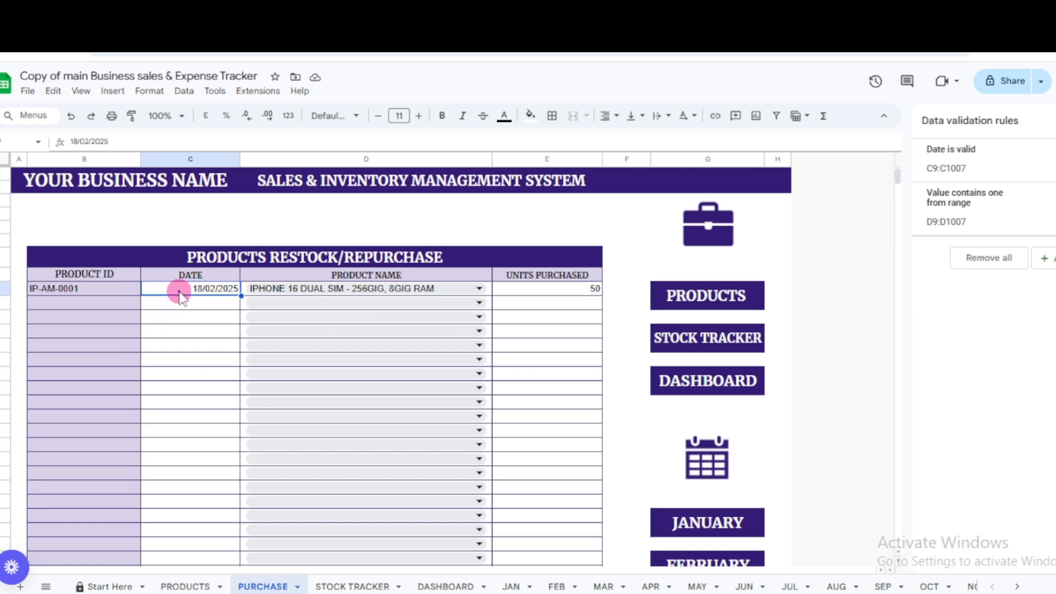
{"action": "double_click", "coordinate": [184, 303]}
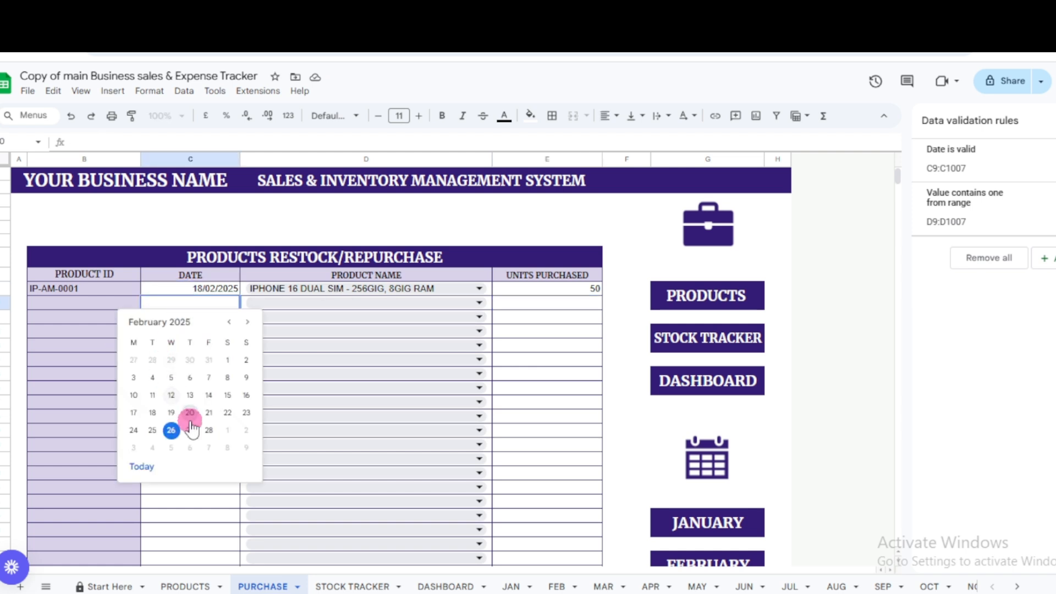
{"action": "left_click", "coordinate": [171, 413]}
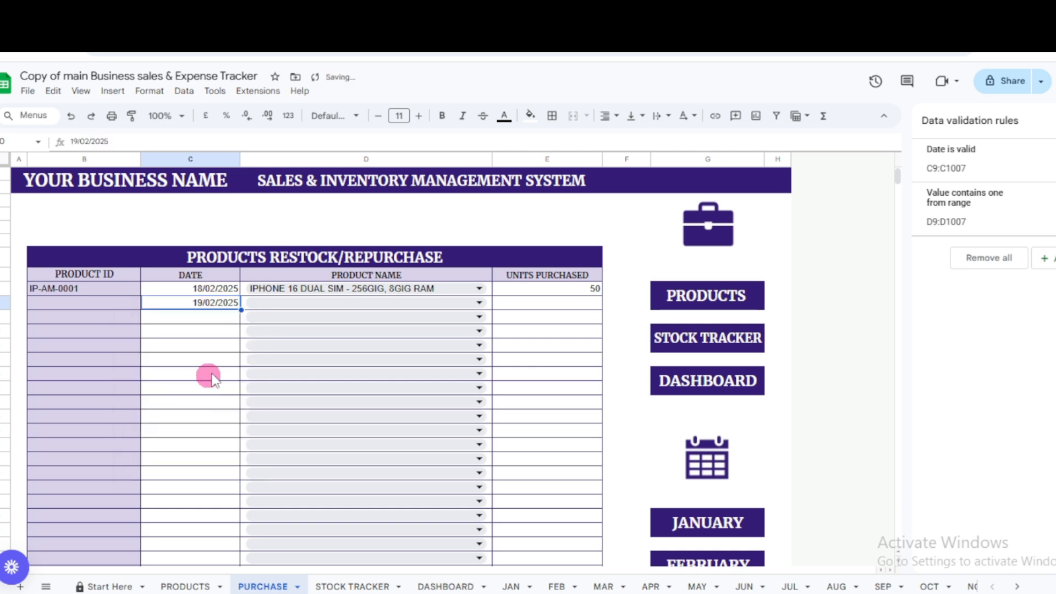
{"action": "double_click", "coordinate": [310, 303]}
{"action": "left_click", "coordinate": [308, 320]}
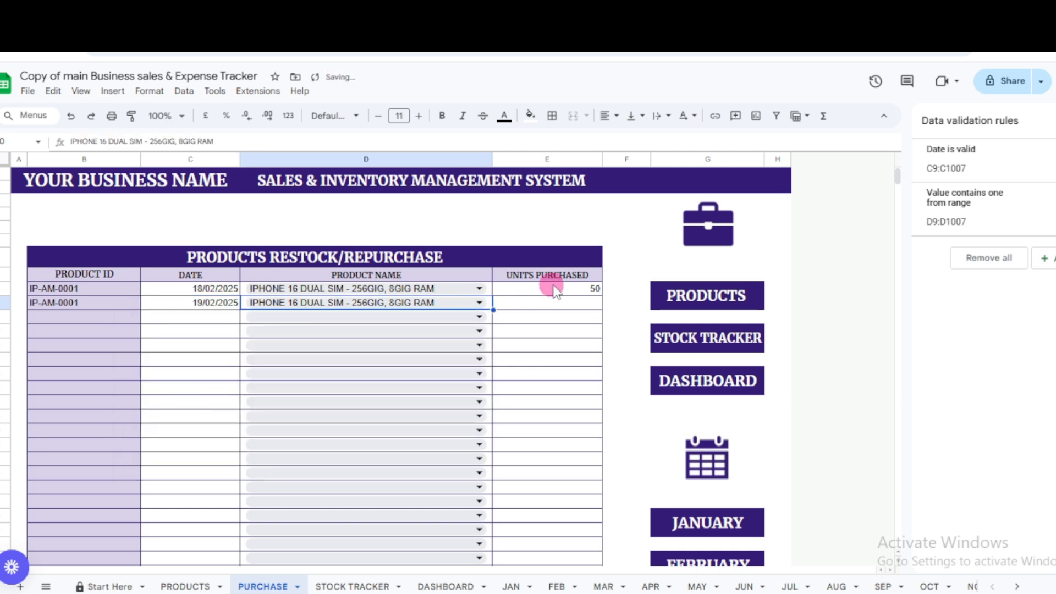
{"action": "left_click", "coordinate": [562, 306]}
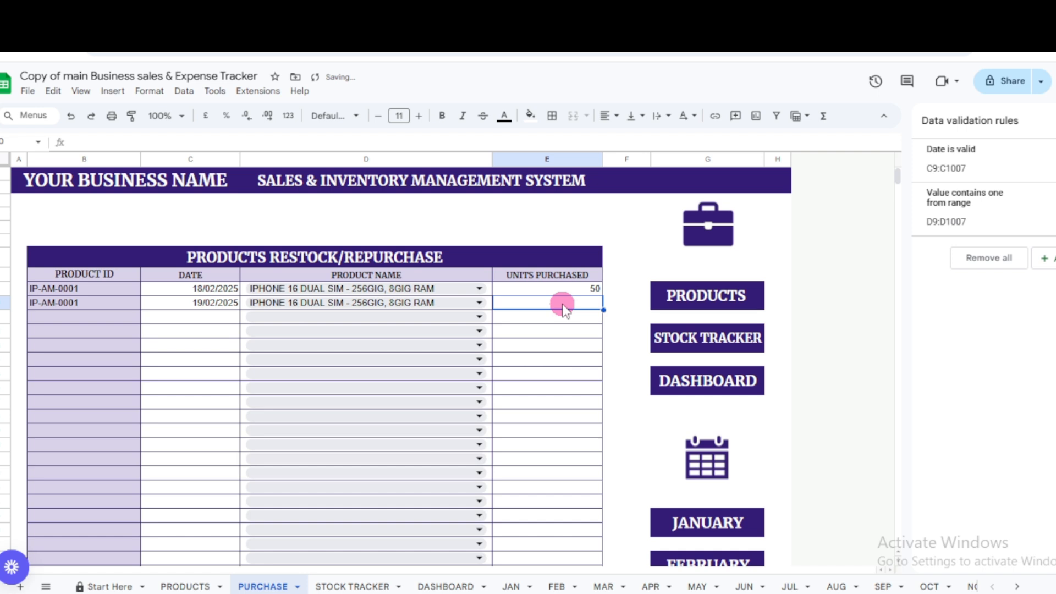
{"action": "type", "text": "60"}
{"action": "key", "text": "Return"}
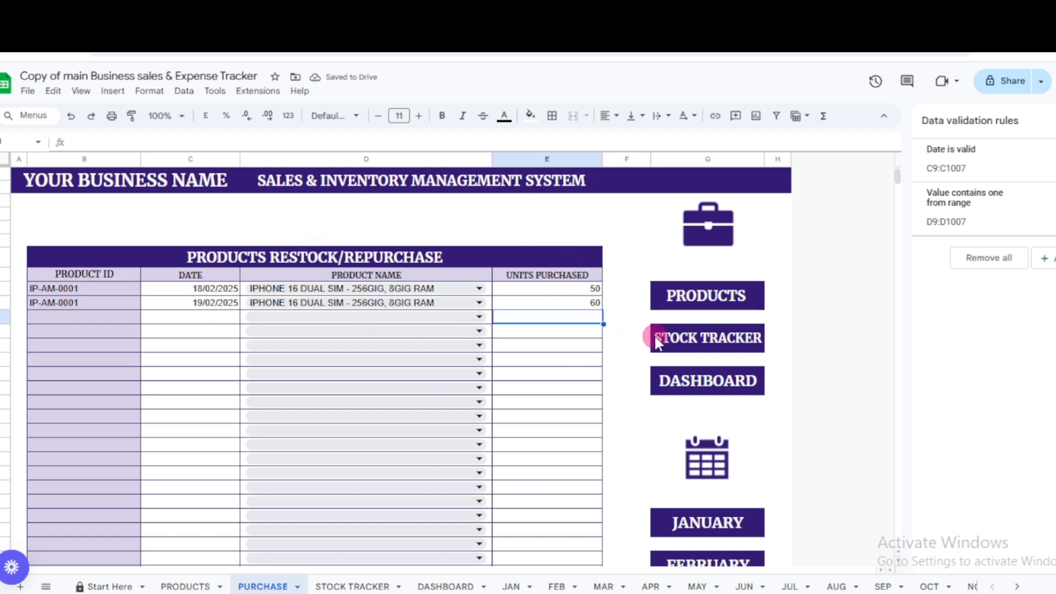
Look through the remaining empty rows of the Products Restock/Repurchase table and return to its first entries.
{"action": "scroll", "coordinate": [655, 338], "scroll_direction": "down", "scroll_amount": 10}
{"action": "scroll", "coordinate": [654, 338], "scroll_direction": "down", "scroll_amount": 6}
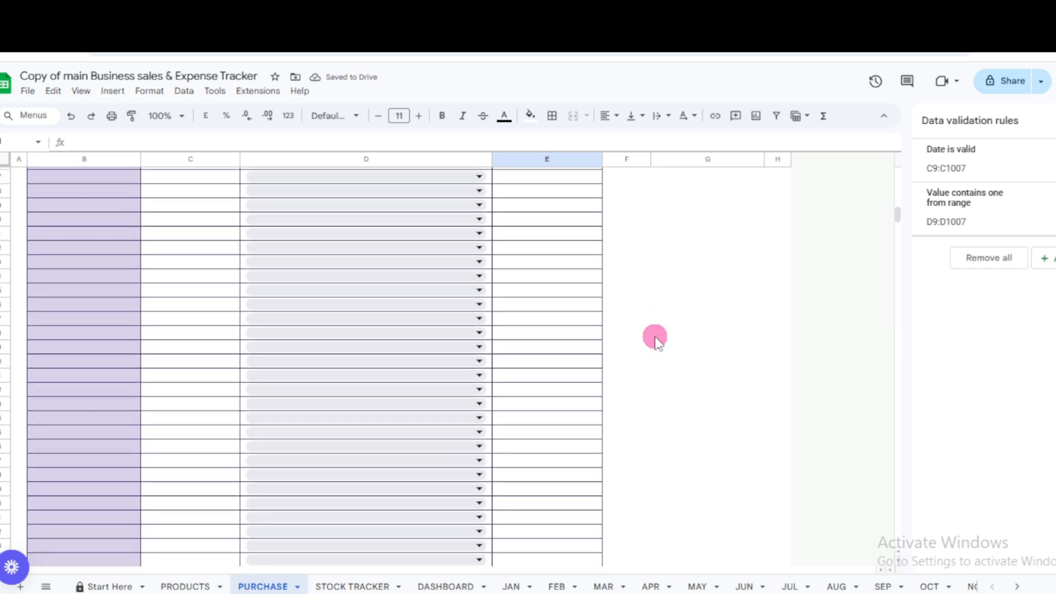
{"action": "scroll", "coordinate": [655, 338], "scroll_direction": "down", "scroll_amount": 10}
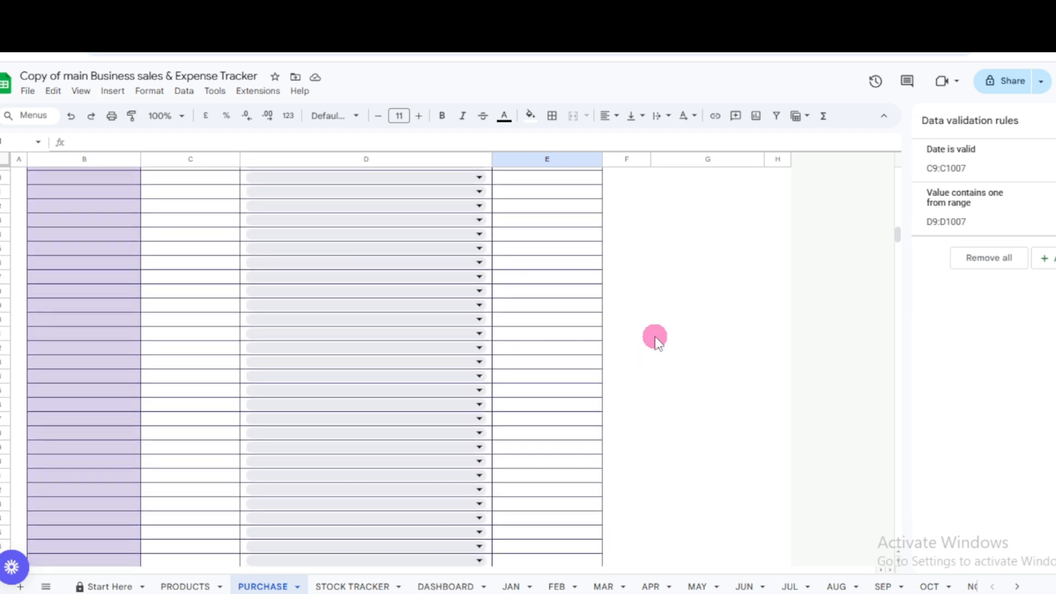
{"action": "scroll", "coordinate": [656, 340], "scroll_direction": "down", "scroll_amount": 1}
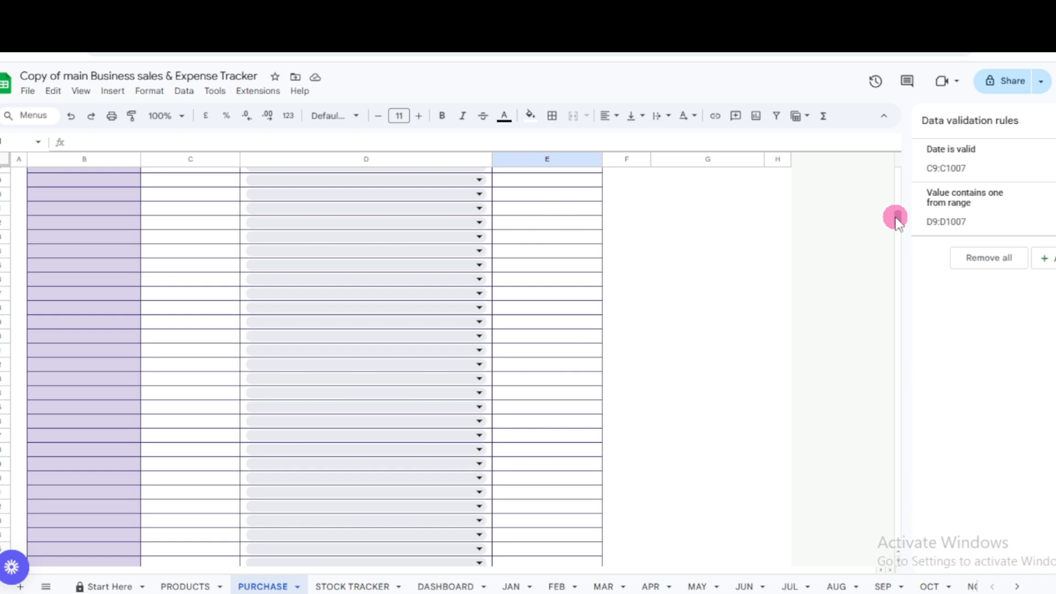
{"action": "left_click_drag", "start_coordinate": [896, 217], "coordinate": [896, 174]}
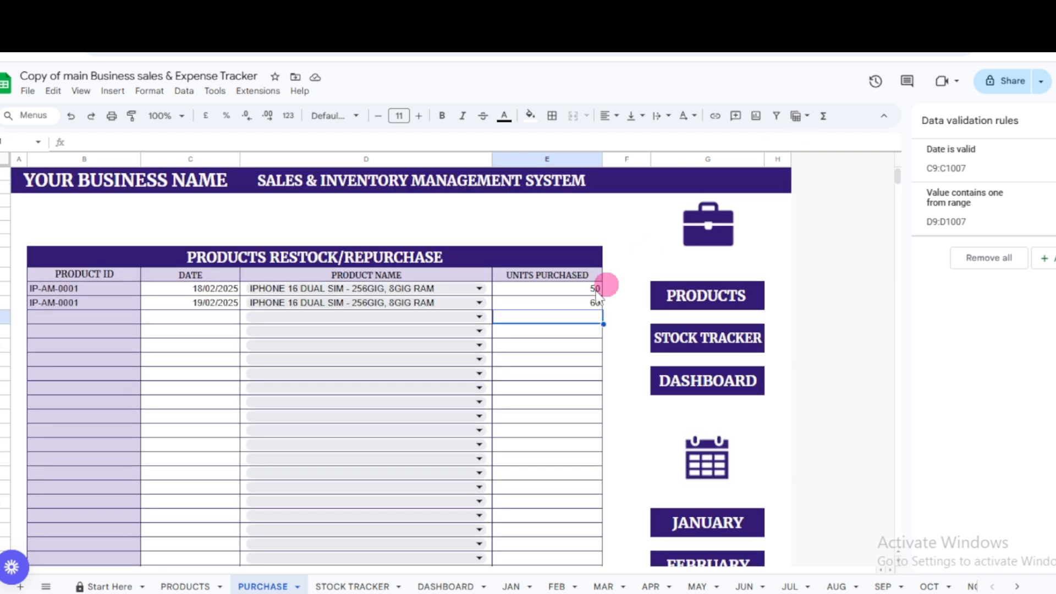
Compare the Stock Tracker's total units bought with the Products and Purchase entries, and open the January sheet.
{"action": "left_click", "coordinate": [341, 587]}
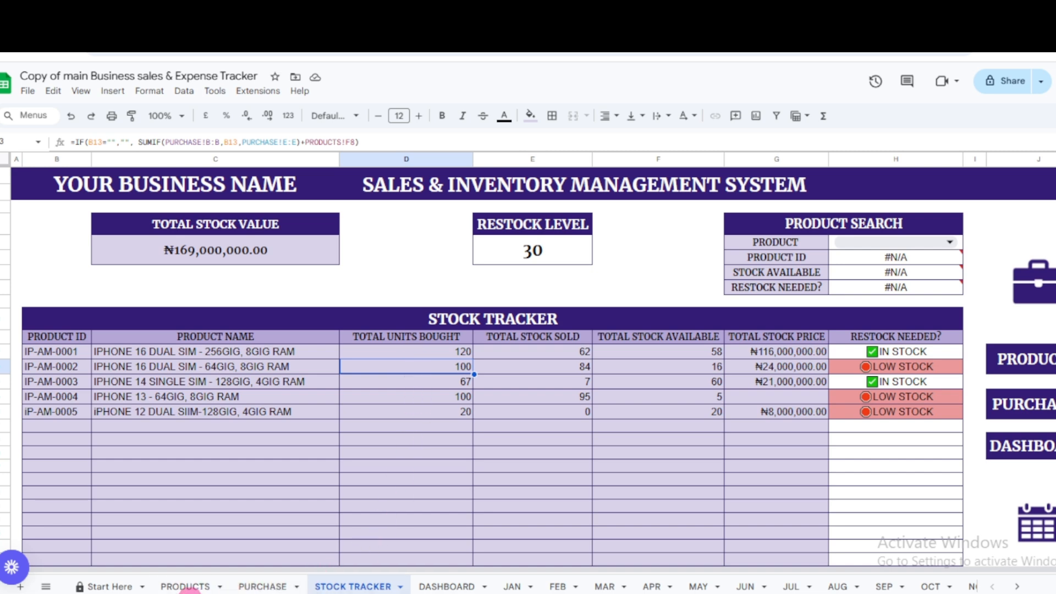
{"action": "left_click", "coordinate": [171, 586]}
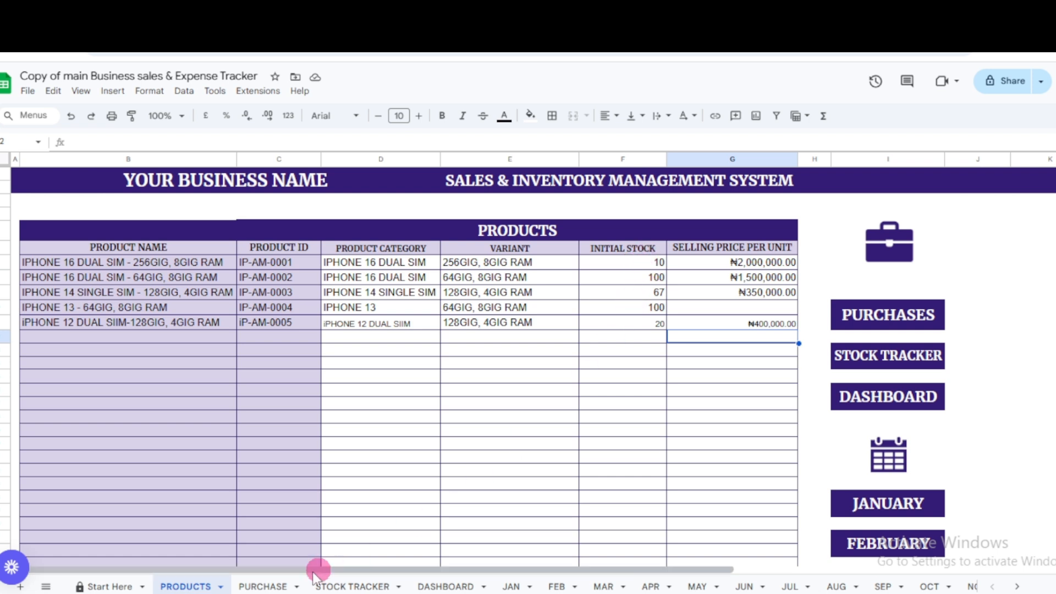
{"action": "left_click", "coordinate": [257, 586]}
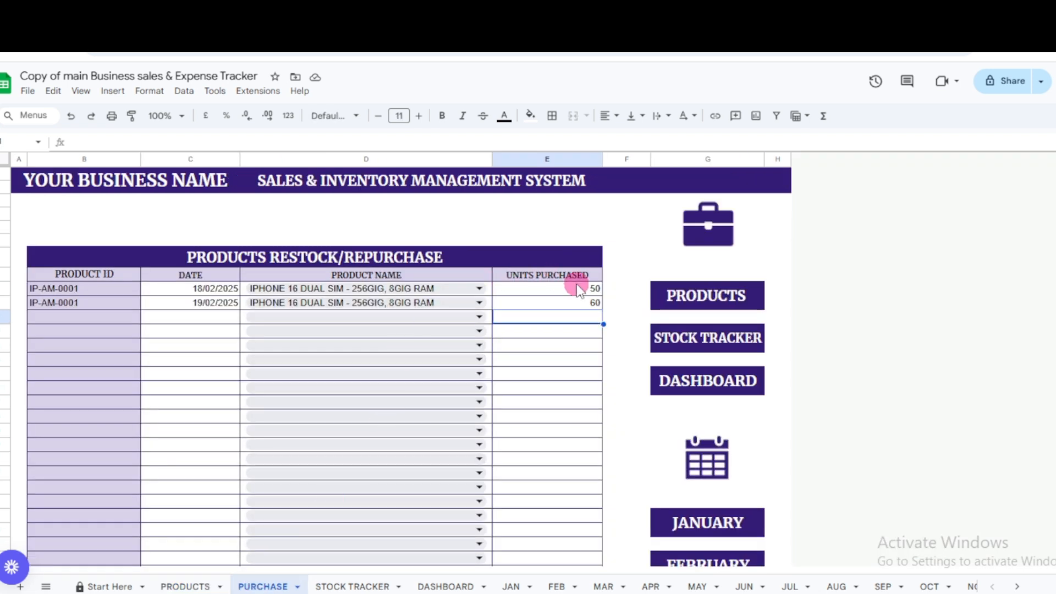
{"action": "left_click", "coordinate": [357, 586]}
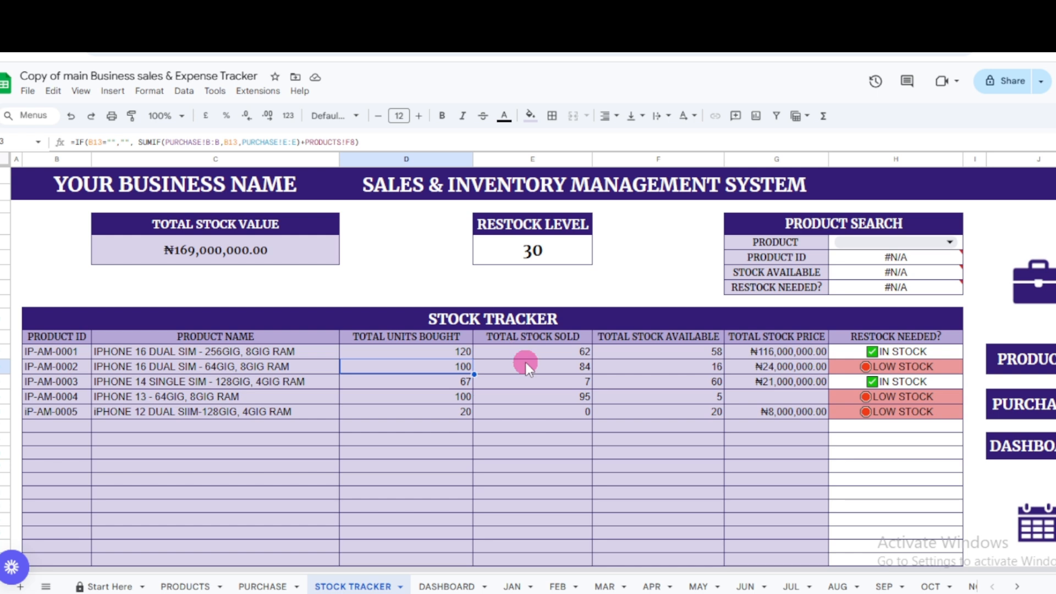
{"action": "left_click", "coordinate": [512, 587]}
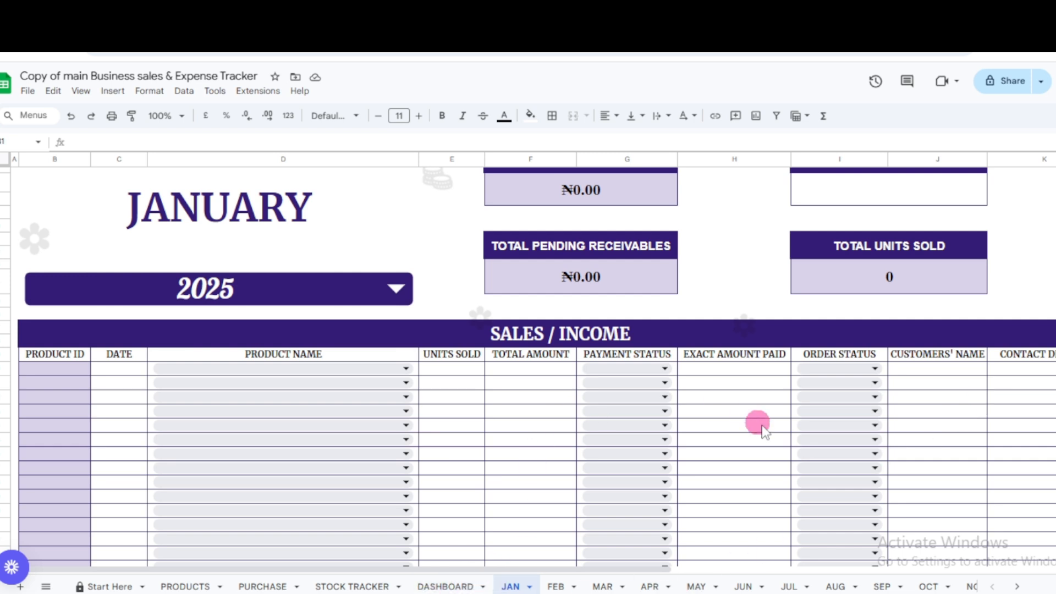
Review the Stock Tracker's sold, available and price columns against the prices on the Products sheet.
{"action": "left_click", "coordinate": [337, 587]}
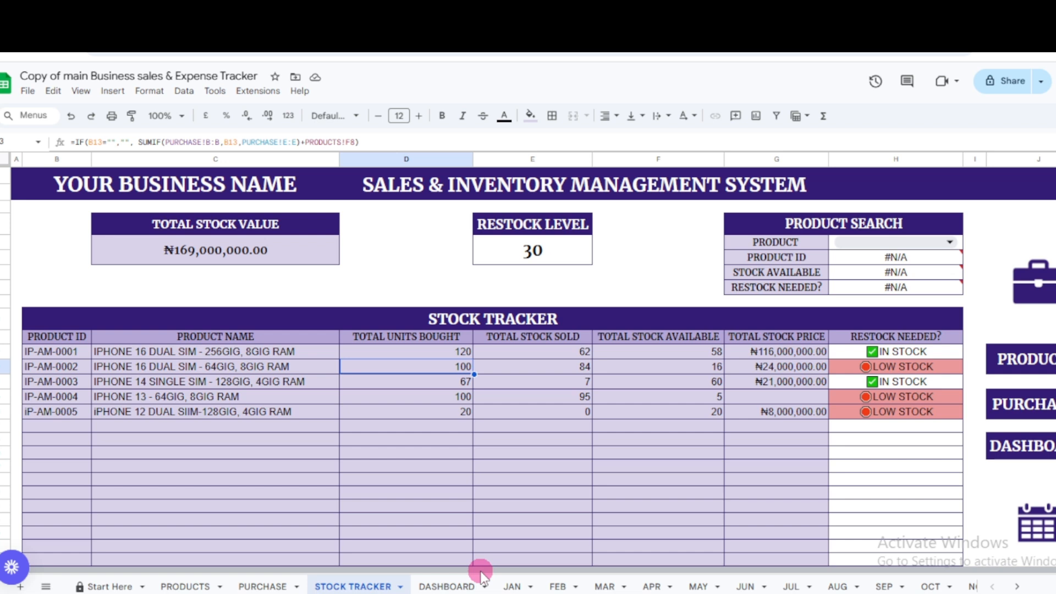
{"action": "left_click_drag", "start_coordinate": [480, 571], "coordinate": [506, 569]}
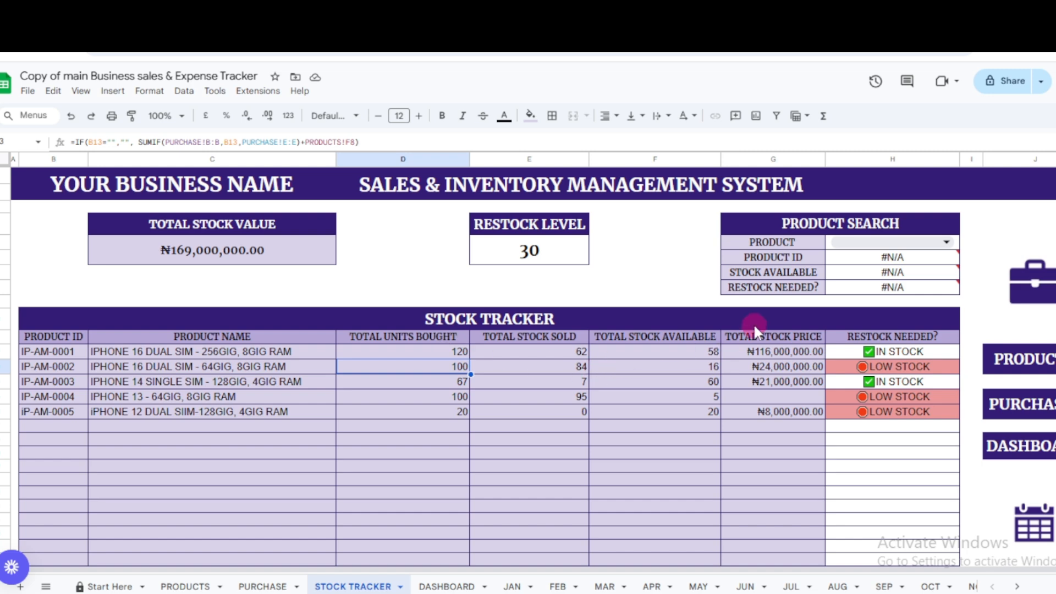
{"action": "left_click", "coordinate": [186, 586]}
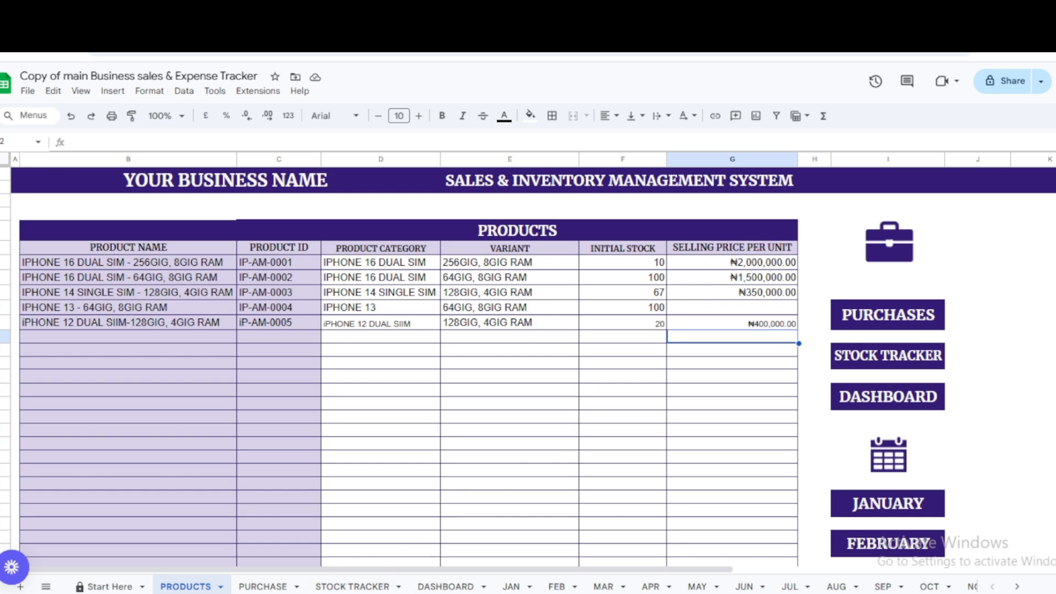
{"action": "left_click", "coordinate": [380, 586]}
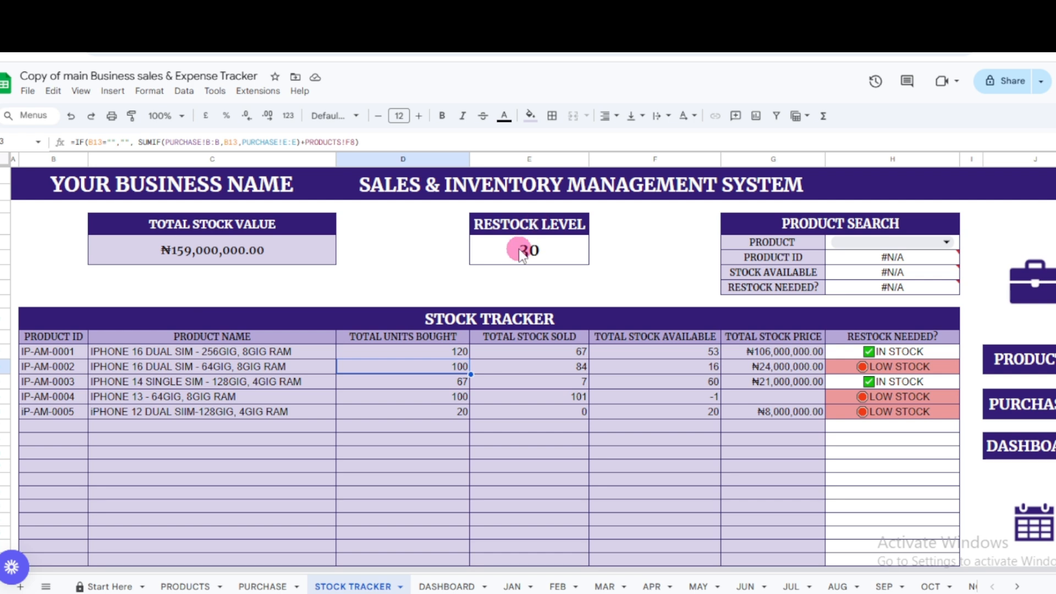
Set the Stock Tracker's restock level to 60 and look over the restock statuses and remaining rows of the table.
{"action": "left_click", "coordinate": [519, 248]}
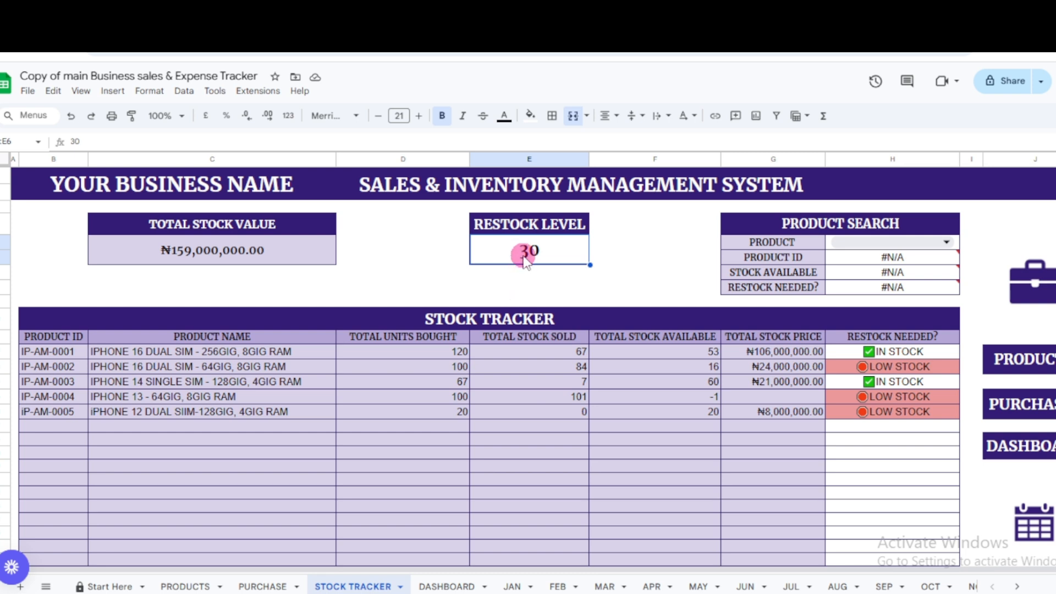
{"action": "type", "text": "20"}
{"action": "type", "text": "60"}
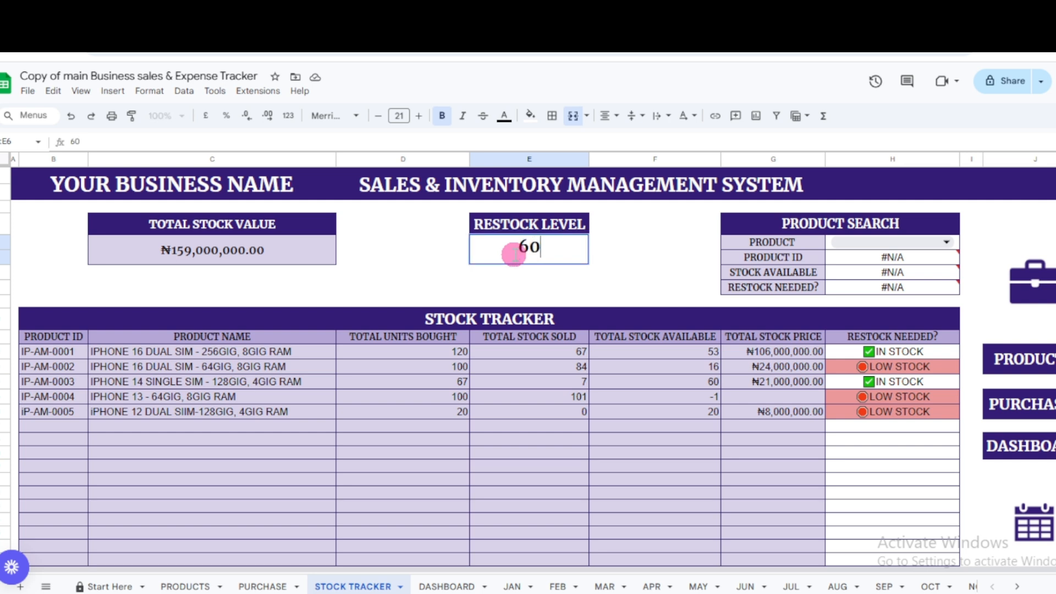
{"action": "key", "text": "Return"}
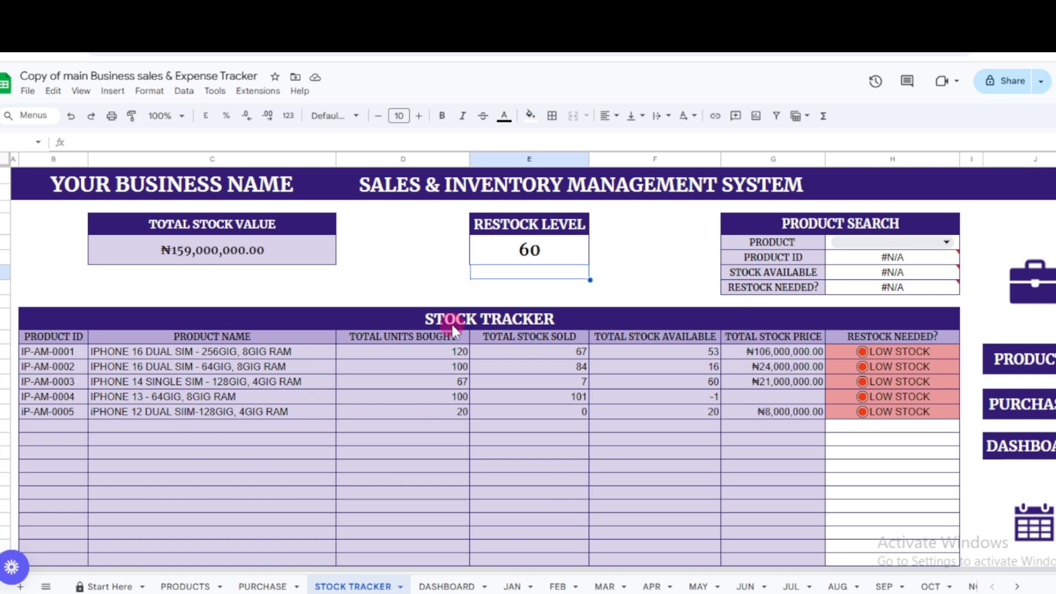
{"action": "scroll", "coordinate": [453, 328], "scroll_direction": "down", "scroll_amount": 10}
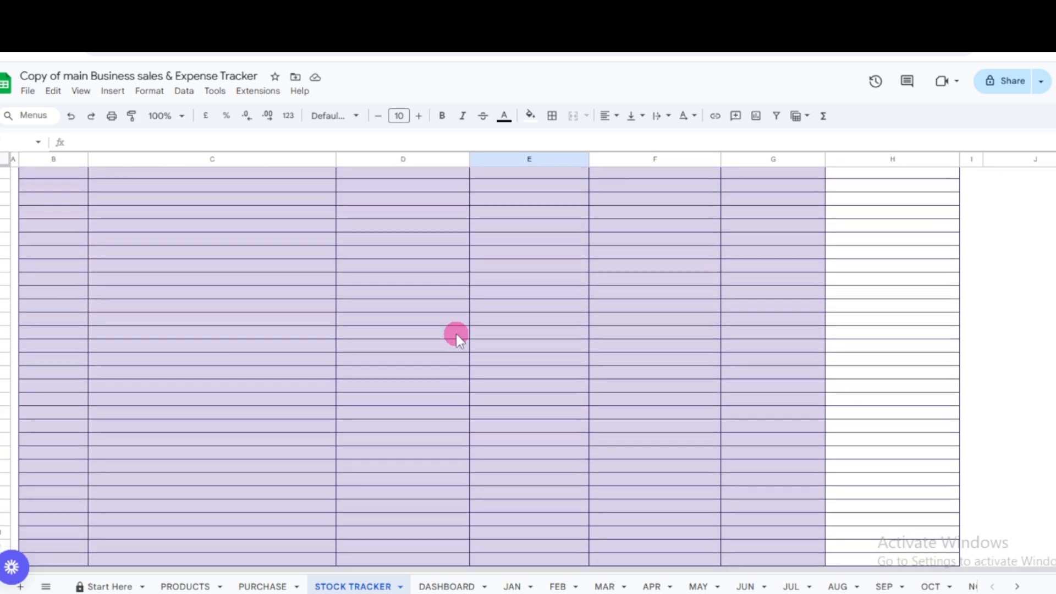
{"action": "scroll", "coordinate": [457, 334], "scroll_direction": "up", "scroll_amount": 10}
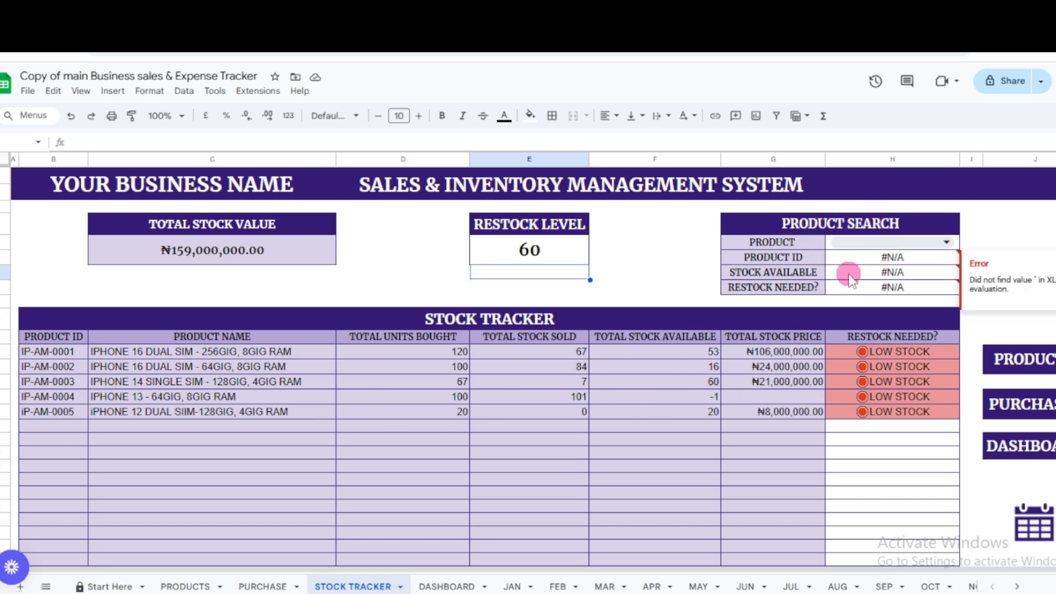
Look up IPHONE 16 DUAL SIM - 64GIG, 8GIG RAM and IPHONE 14 SINGLE SIM - 128GIG, 4GIG RAM in Product Search.
{"action": "left_click", "coordinate": [909, 242]}
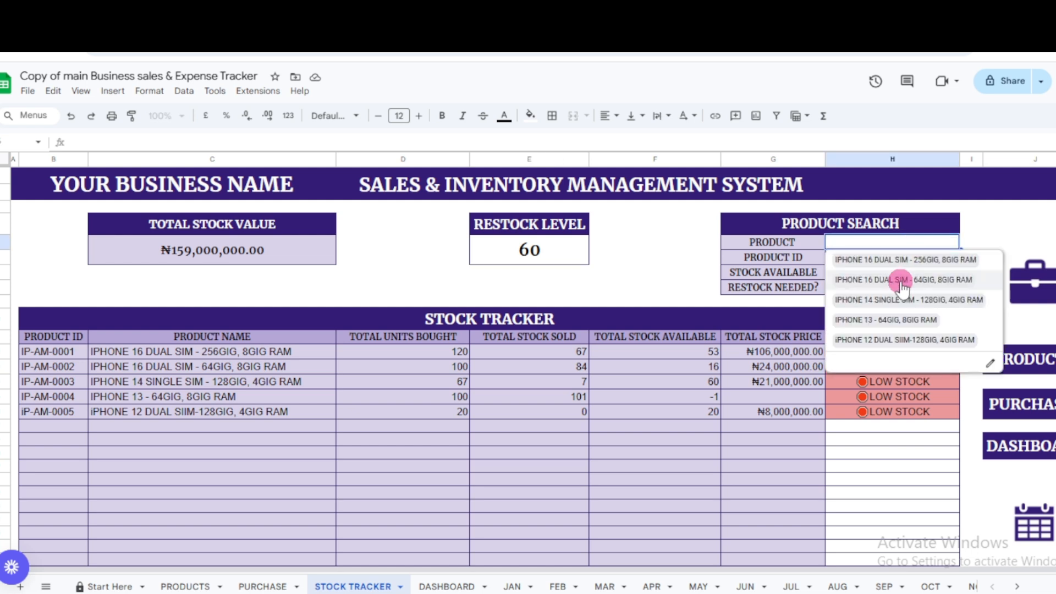
{"action": "left_click", "coordinate": [902, 281]}
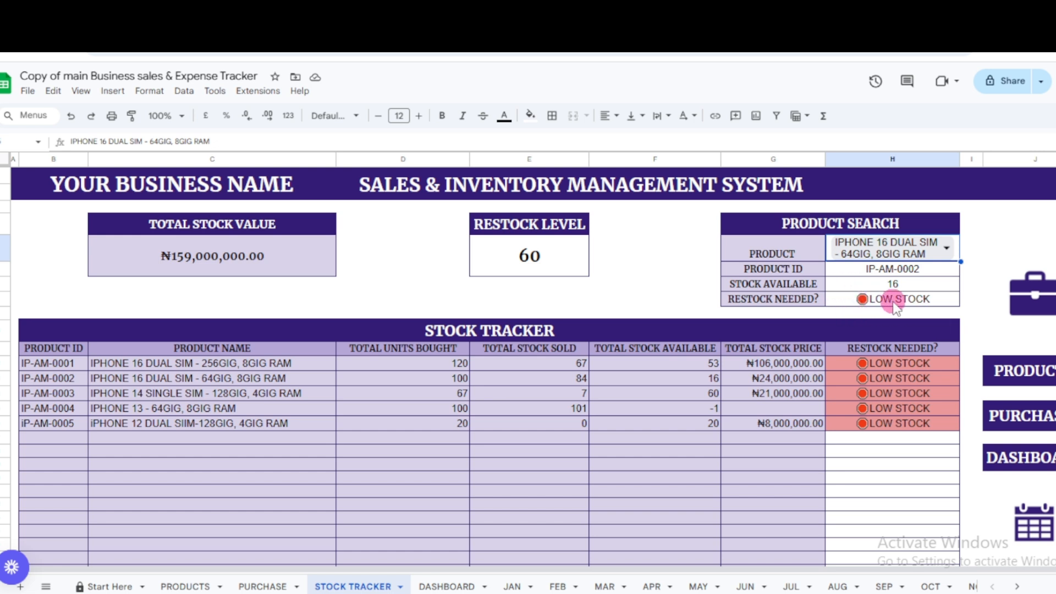
{"action": "left_click", "coordinate": [903, 254]}
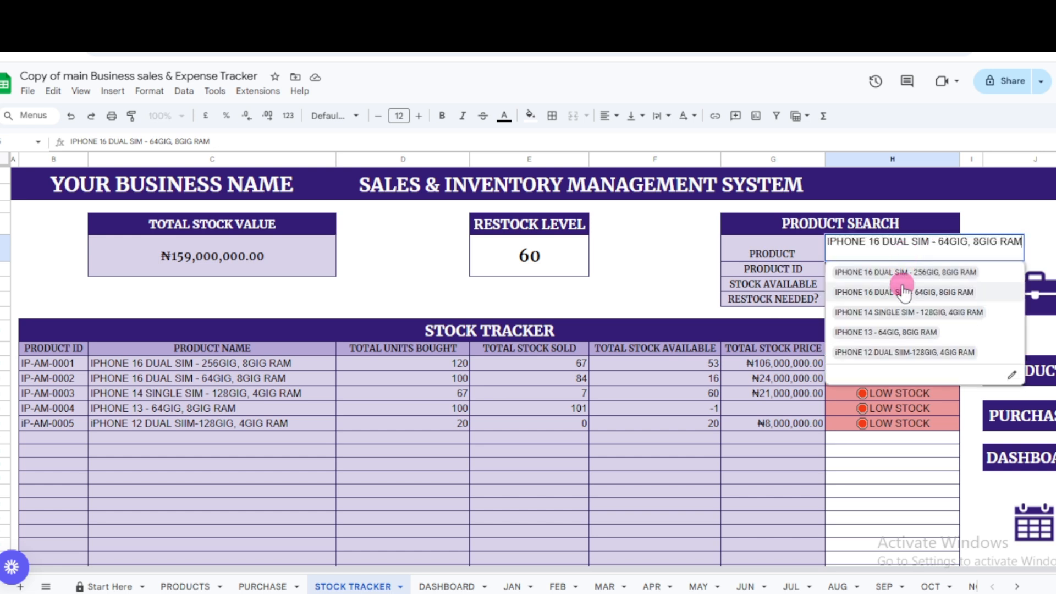
{"action": "left_click", "coordinate": [902, 312]}
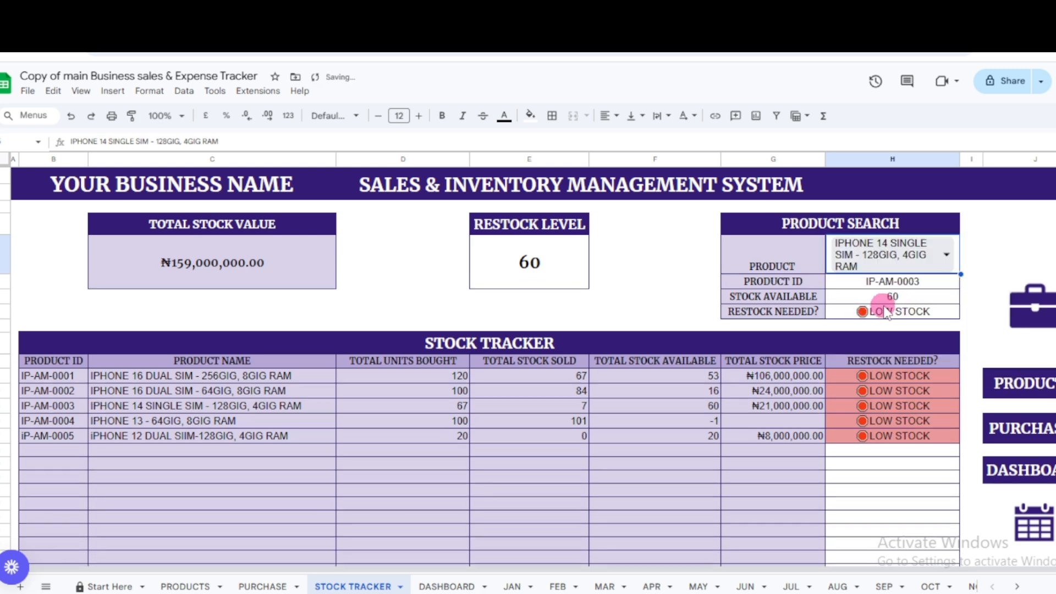
Set the Stock Tracker's restock level to 30.
{"action": "left_click", "coordinate": [535, 265]}
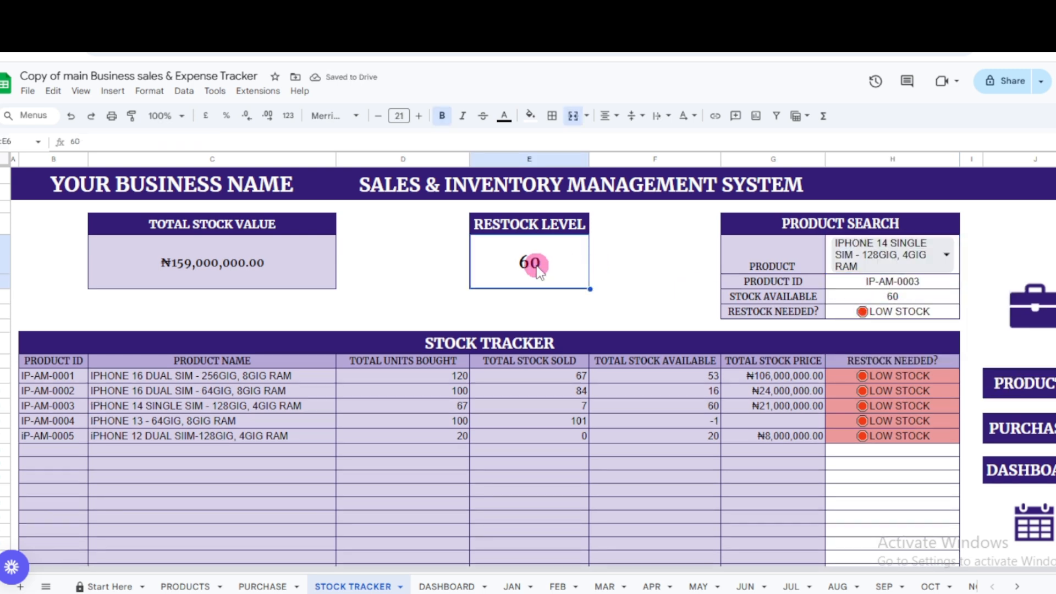
{"action": "key", "text": "BackSpace"}
{"action": "type", "text": "30"}
{"action": "key", "text": "Return"}
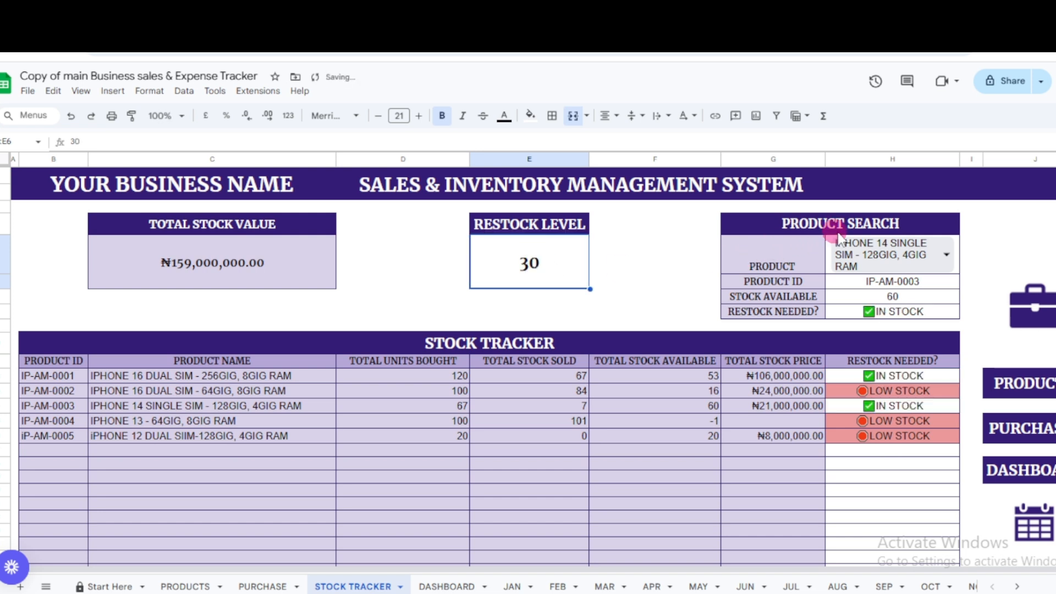
Look up IPHONE 16 DUAL SIM - 256GIG, 8GIG RAM in Product Search and switch back to IPHONE 14 SINGLE SIM - 128GIG, 4GIG RAM.
{"action": "left_click", "coordinate": [885, 259]}
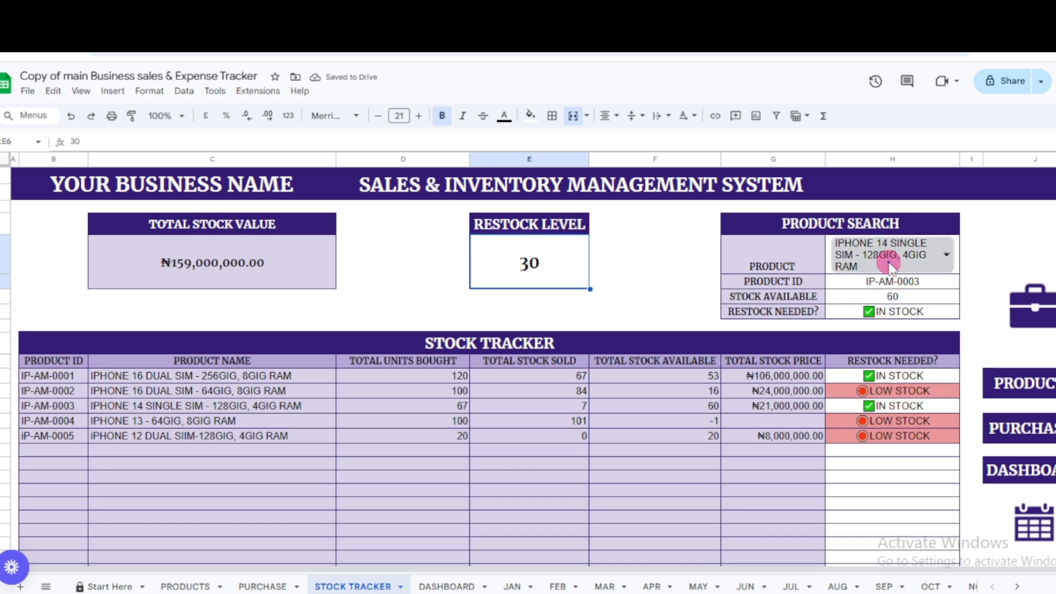
{"action": "left_click", "coordinate": [880, 285]}
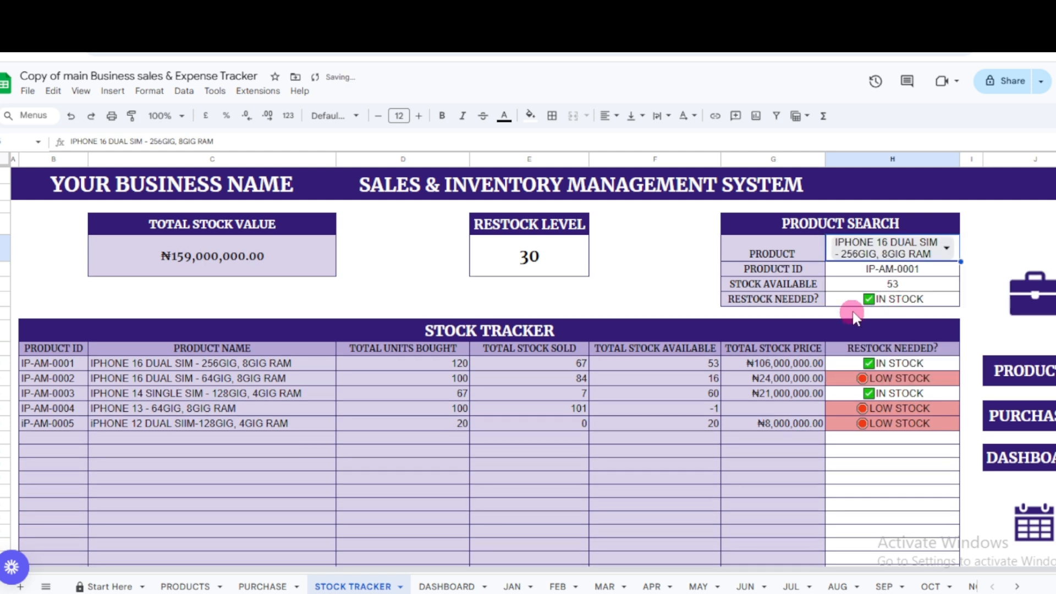
{"action": "left_click", "coordinate": [914, 256]}
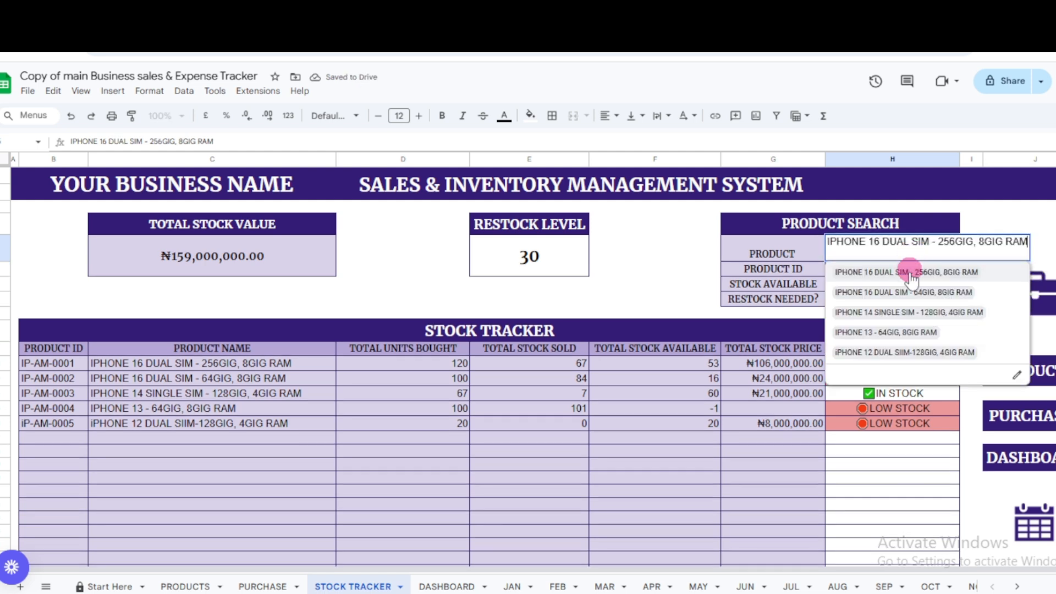
{"action": "left_click", "coordinate": [902, 309]}
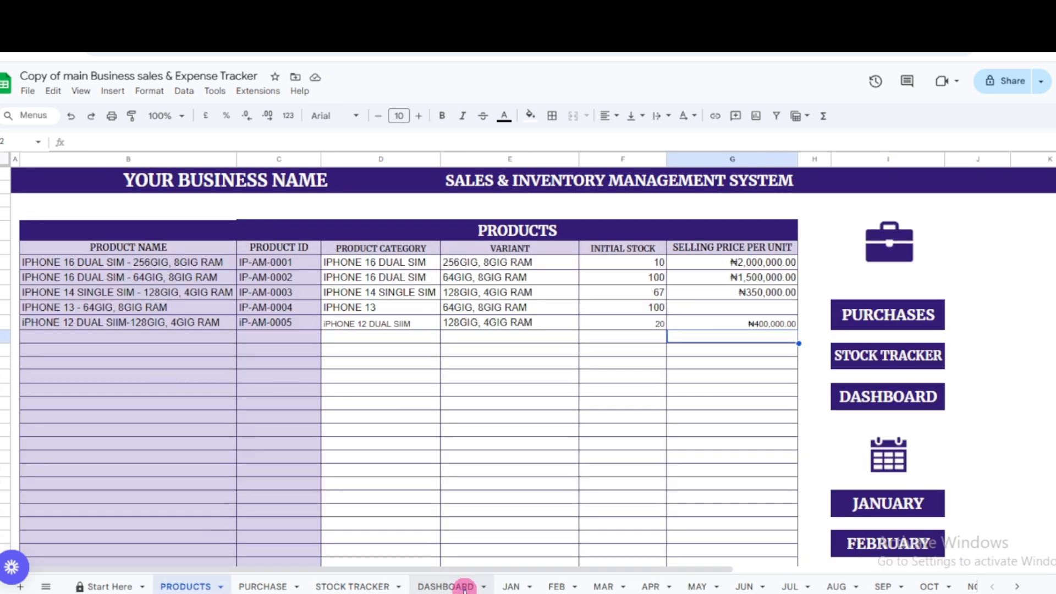
Glance over the Dashboard's charts and open the January sheet at its summary section.
{"action": "left_click", "coordinate": [465, 586]}
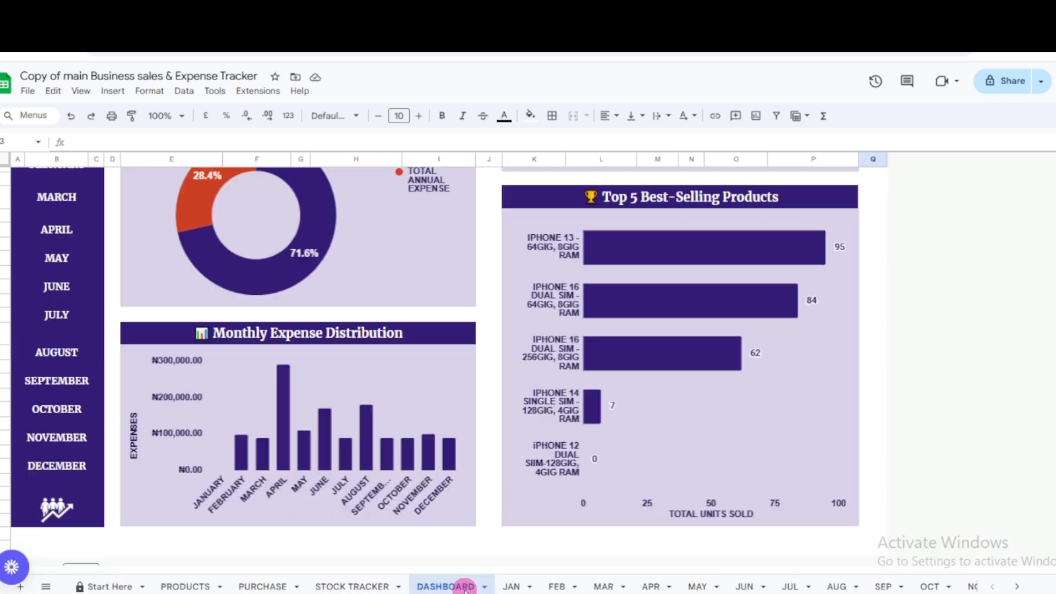
{"action": "scroll", "coordinate": [418, 500], "scroll_direction": "up", "scroll_amount": 2}
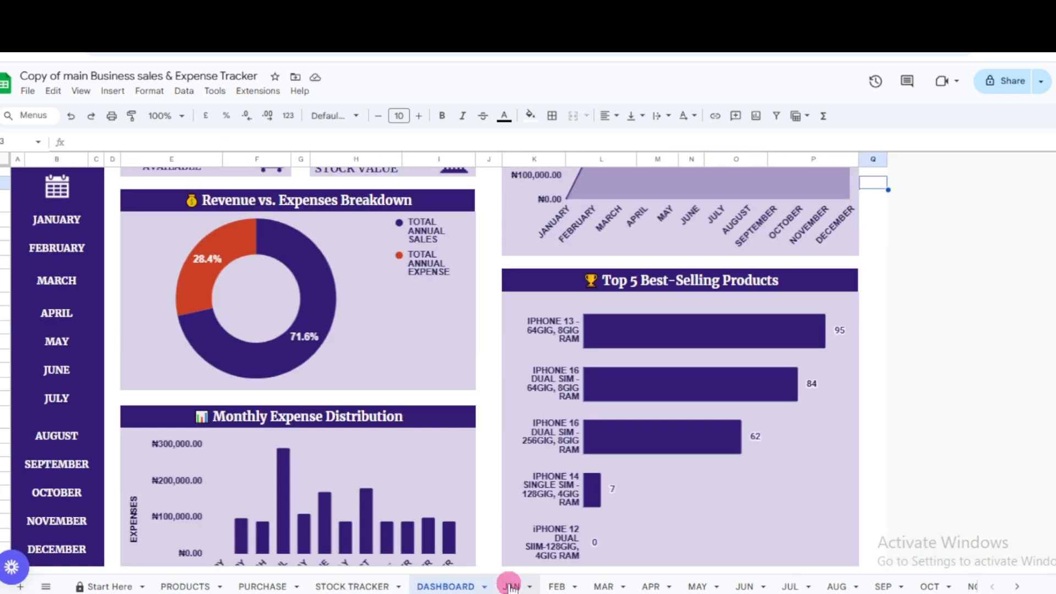
{"action": "left_click", "coordinate": [511, 587]}
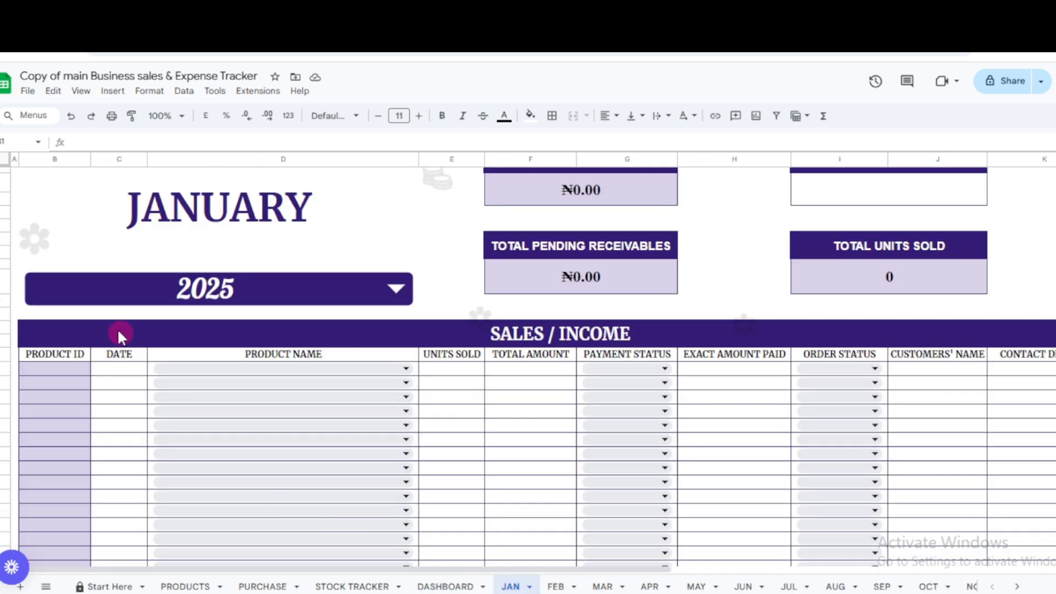
{"action": "scroll", "coordinate": [215, 325], "scroll_direction": "up", "scroll_amount": 2}
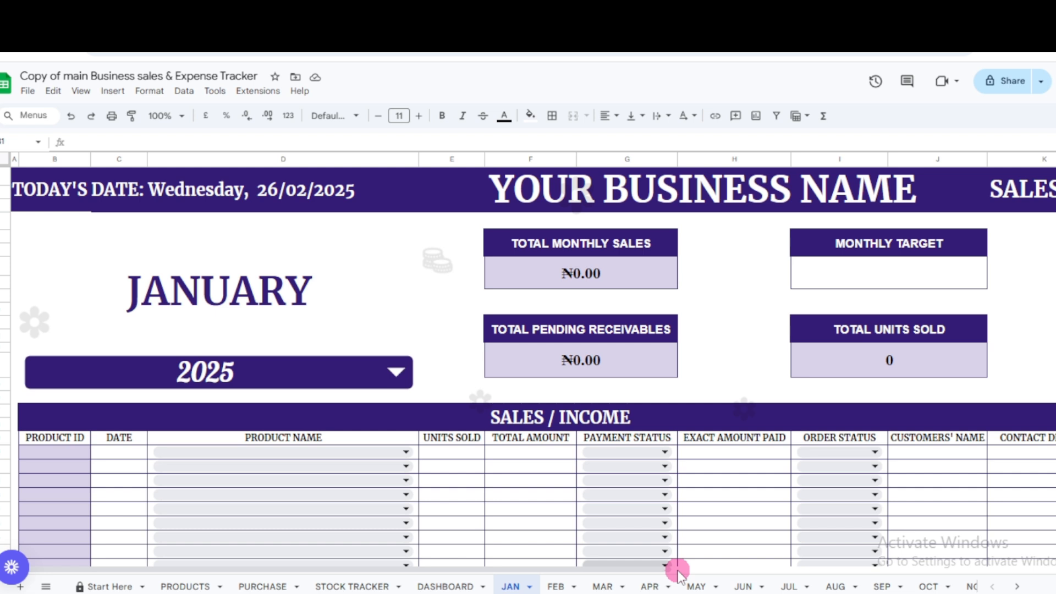
Select 2025 as the January sheet's year and set its monthly target to 10000000.
{"action": "left_click", "coordinate": [310, 374]}
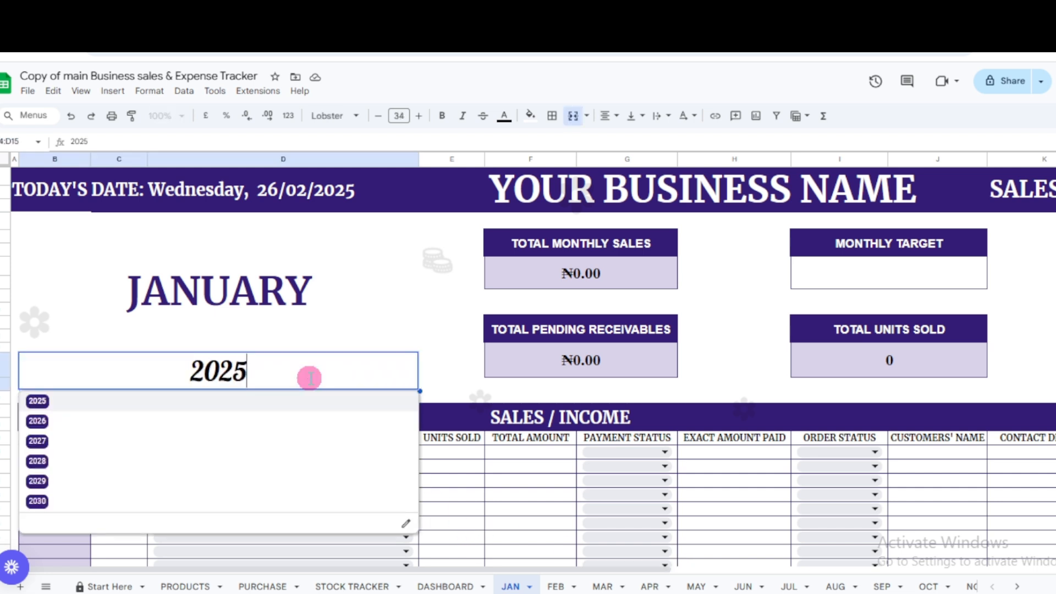
{"action": "left_click", "coordinate": [28, 402]}
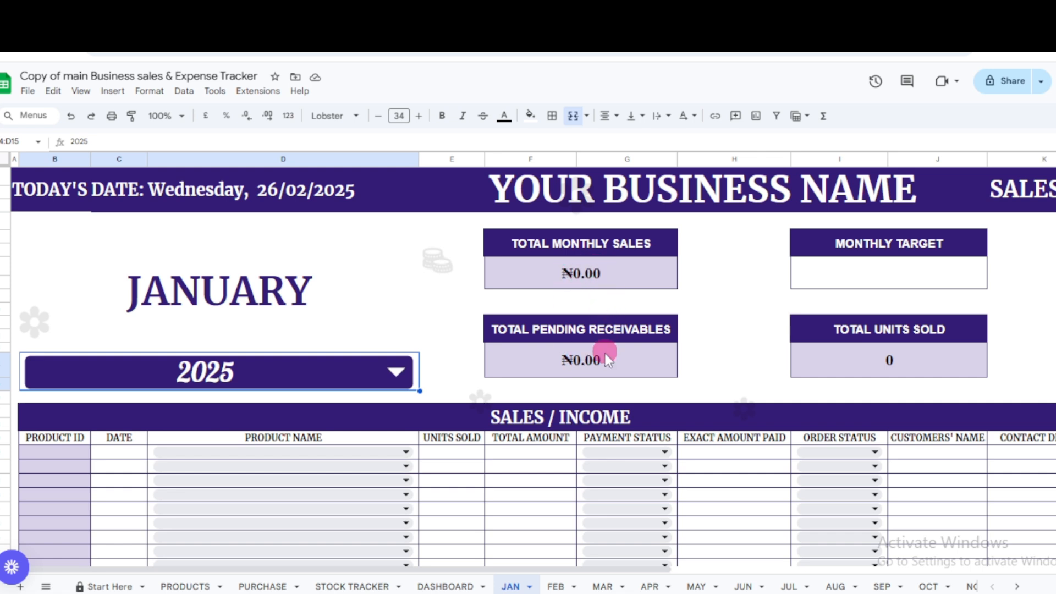
{"action": "left_click", "coordinate": [888, 268]}
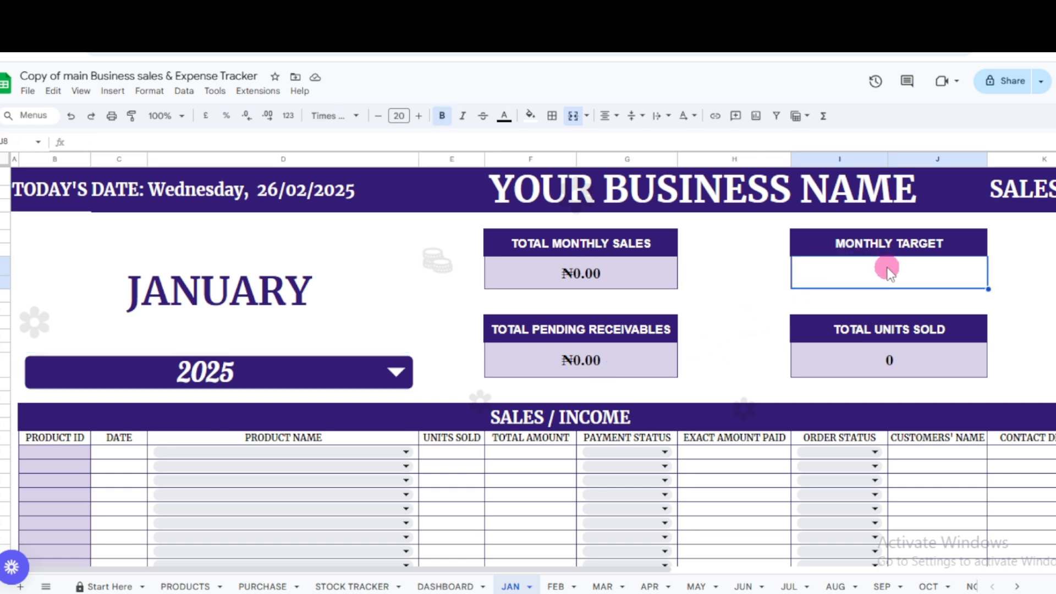
{"action": "type", "text": "1000"}
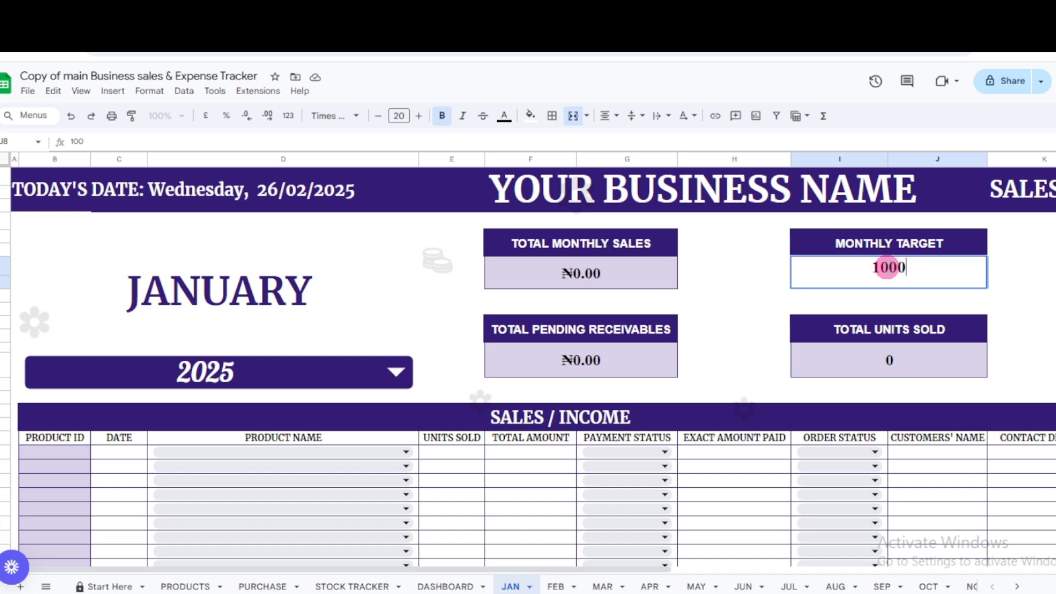
{"action": "type", "text": "0000"}
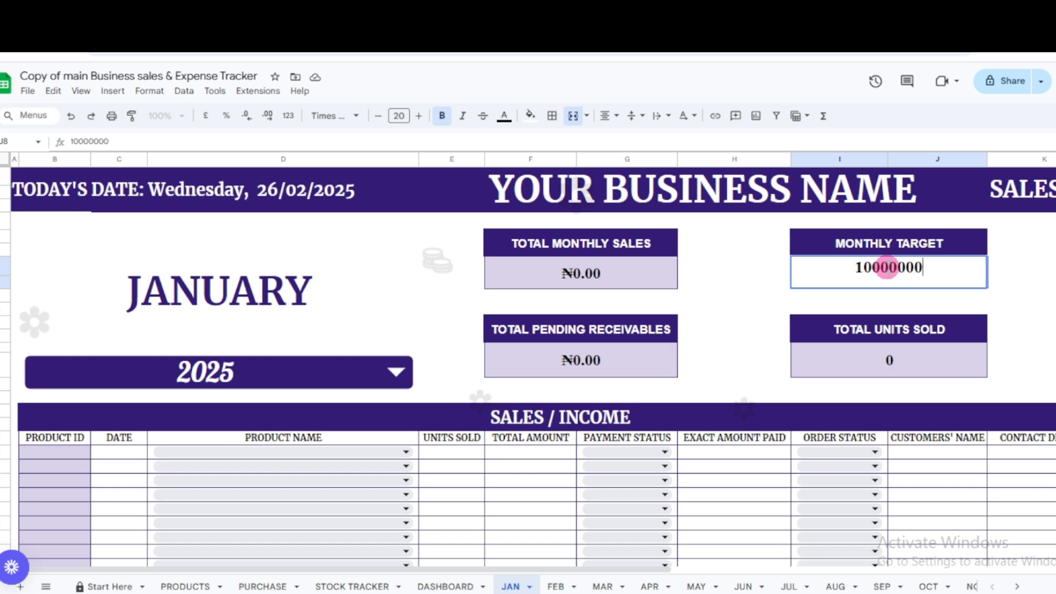
{"action": "key", "text": "Return"}
Enter the date 02/01/2025 in the first row of January's Sales / Income table.
{"action": "scroll", "coordinate": [886, 325], "scroll_direction": "right", "scroll_amount": 5}
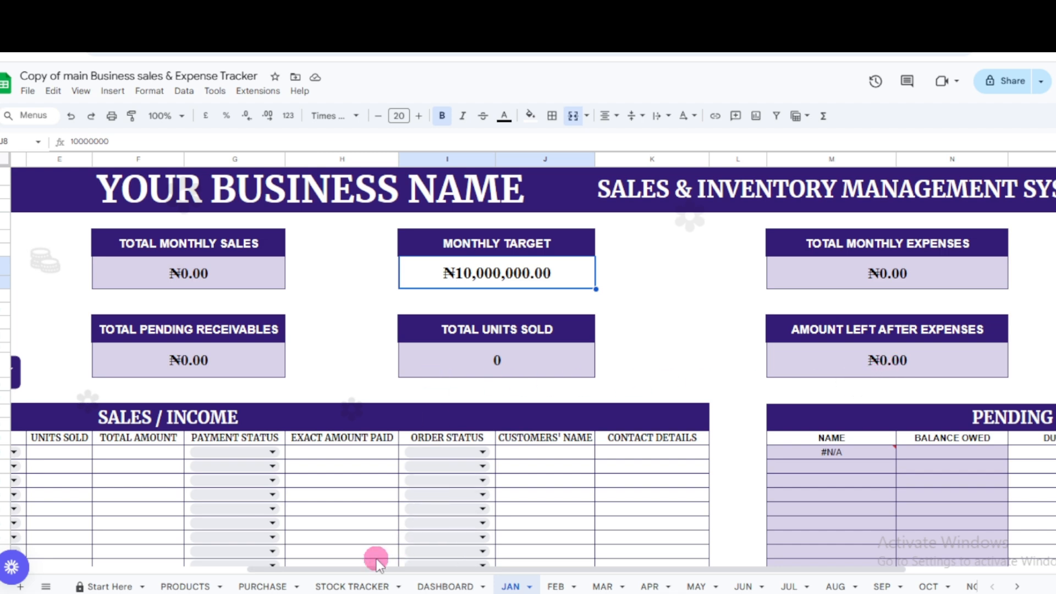
{"action": "left_click_drag", "start_coordinate": [354, 570], "coordinate": [82, 545]}
{"action": "scroll", "coordinate": [144, 410], "scroll_direction": "down", "scroll_amount": 2}
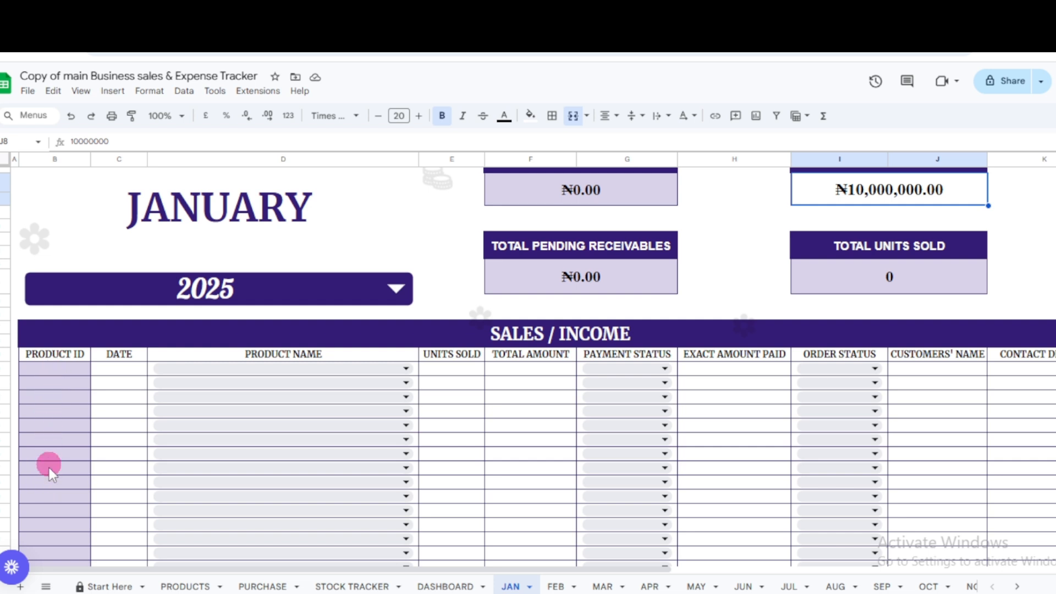
{"action": "double_click", "coordinate": [116, 374]}
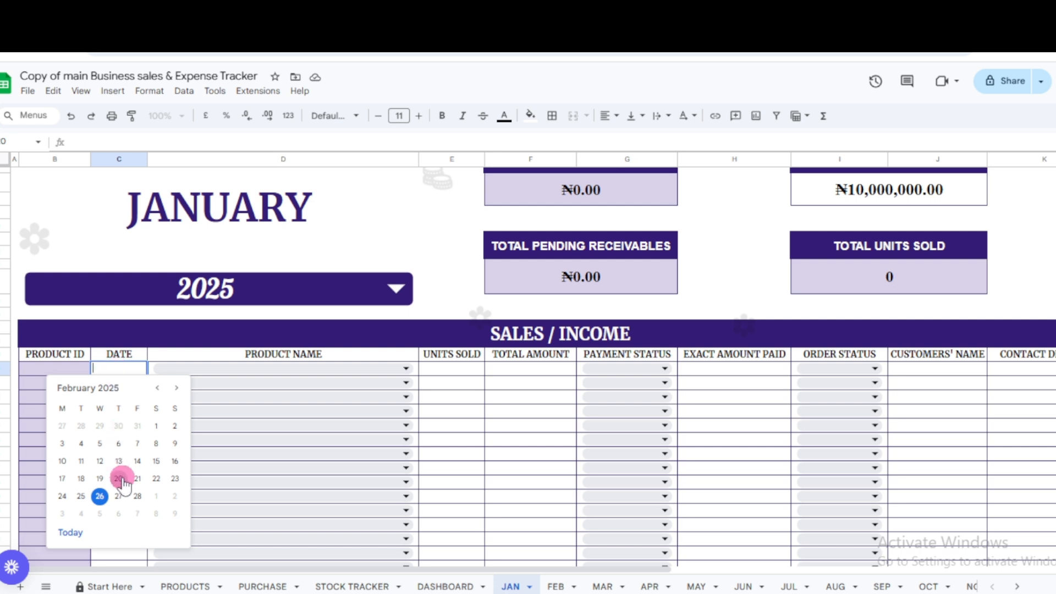
{"action": "left_click", "coordinate": [120, 480]}
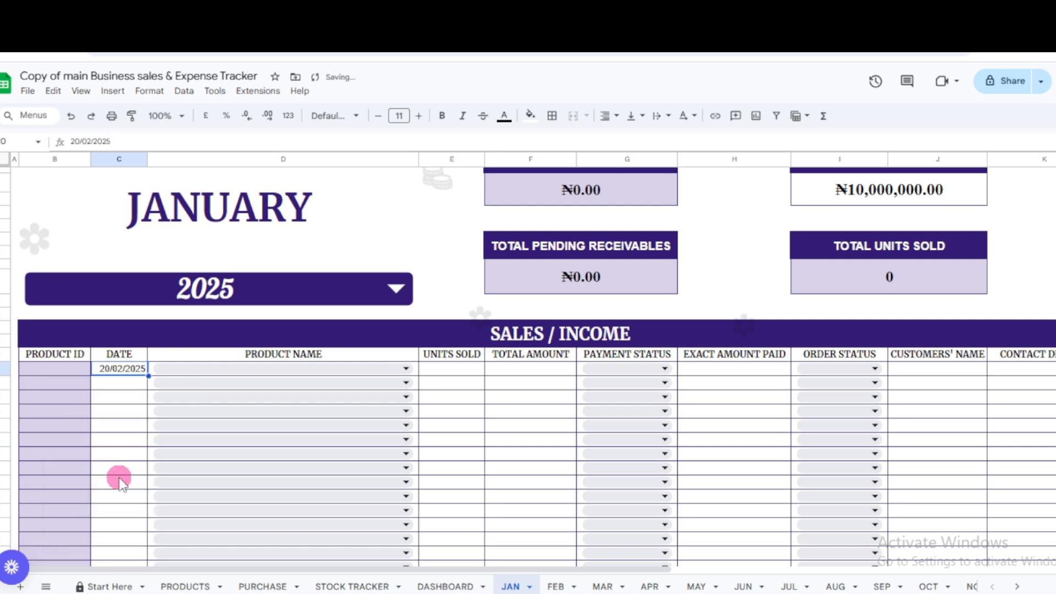
{"action": "double_click", "coordinate": [116, 374]}
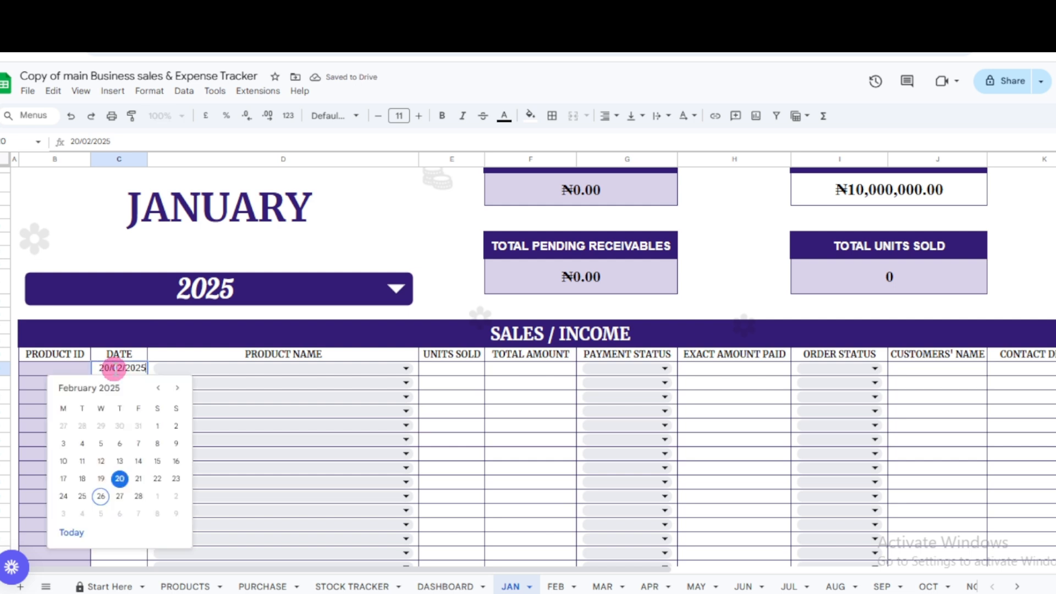
{"action": "left_click", "coordinate": [157, 390]}
{"action": "left_click", "coordinate": [116, 427]}
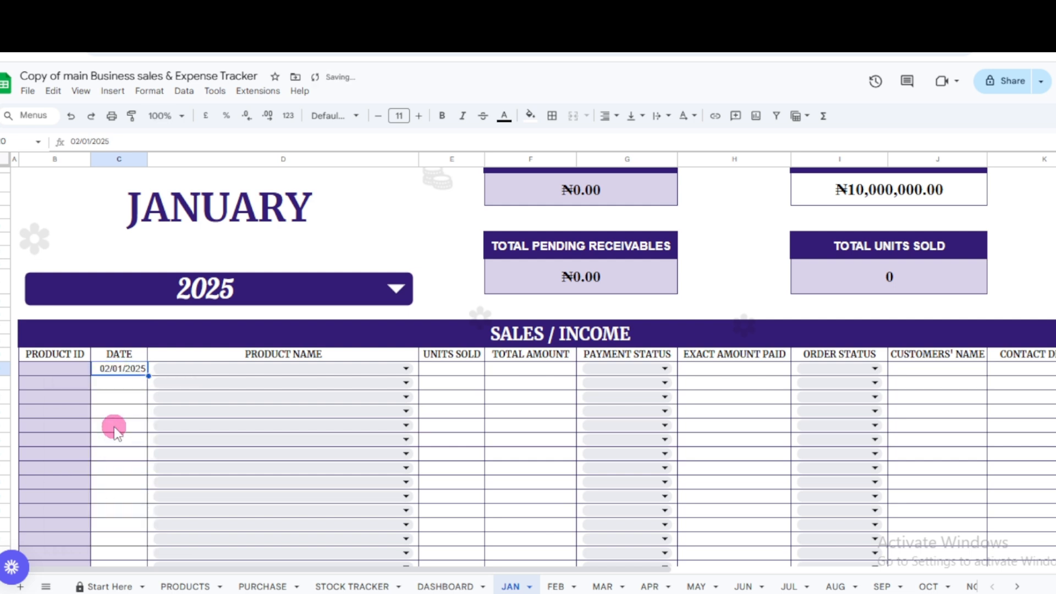
Select IPHONE 13 - 64GIG, 8GIG RAM as the product in the first sales row and enter 6 units sold.
{"action": "double_click", "coordinate": [286, 369]}
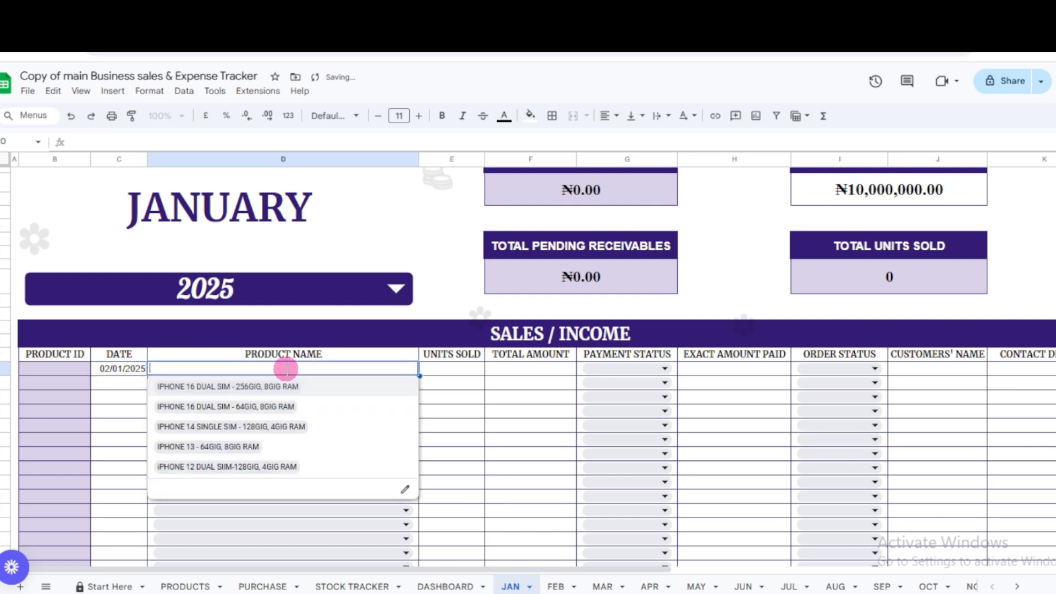
{"action": "left_click", "coordinate": [209, 447]}
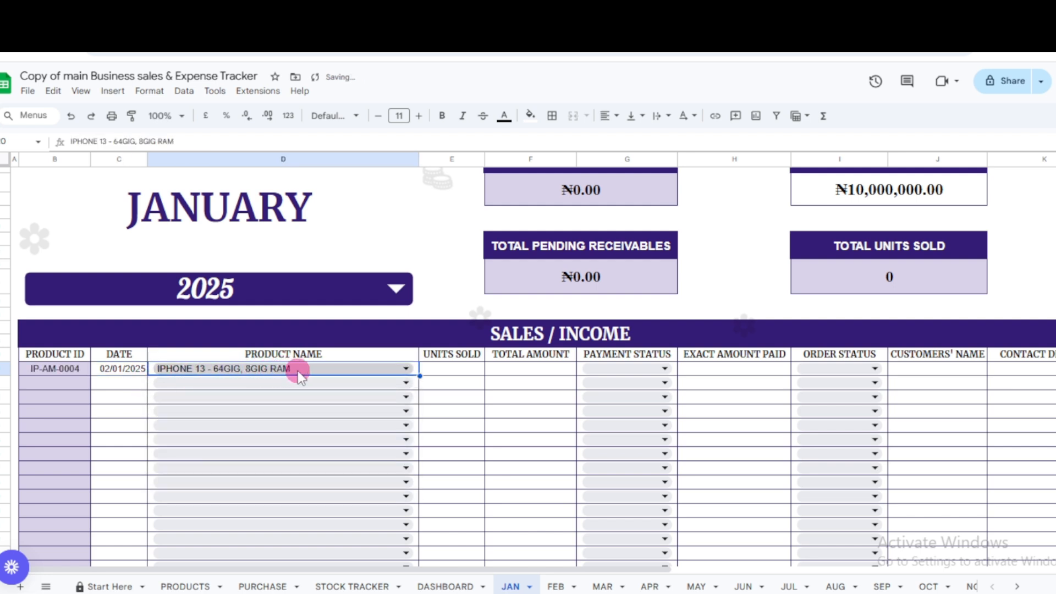
{"action": "left_click", "coordinate": [447, 372]}
{"action": "type", "text": "6"}
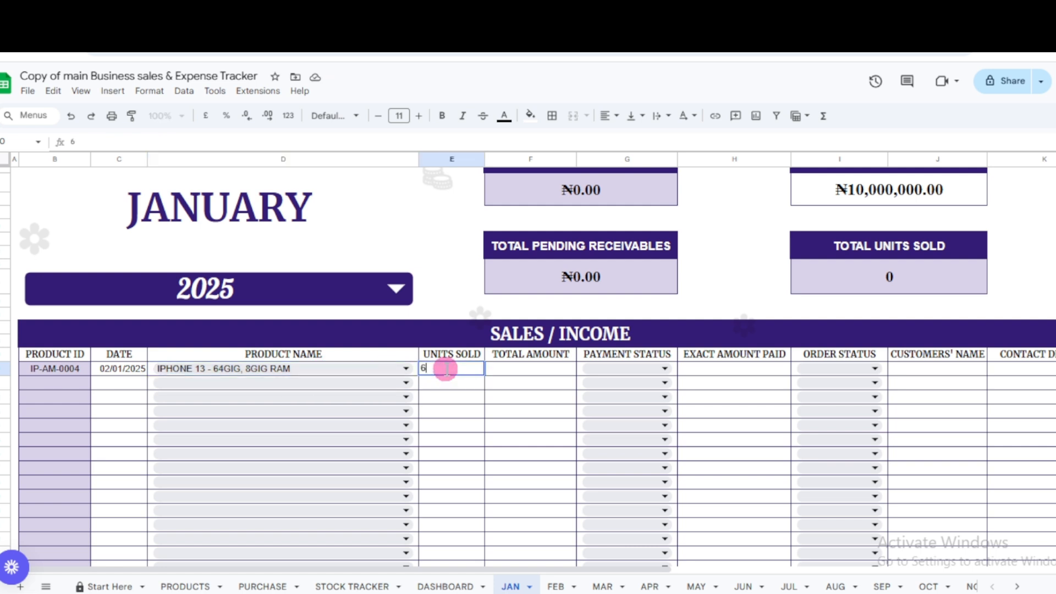
{"action": "key", "text": "Return"}
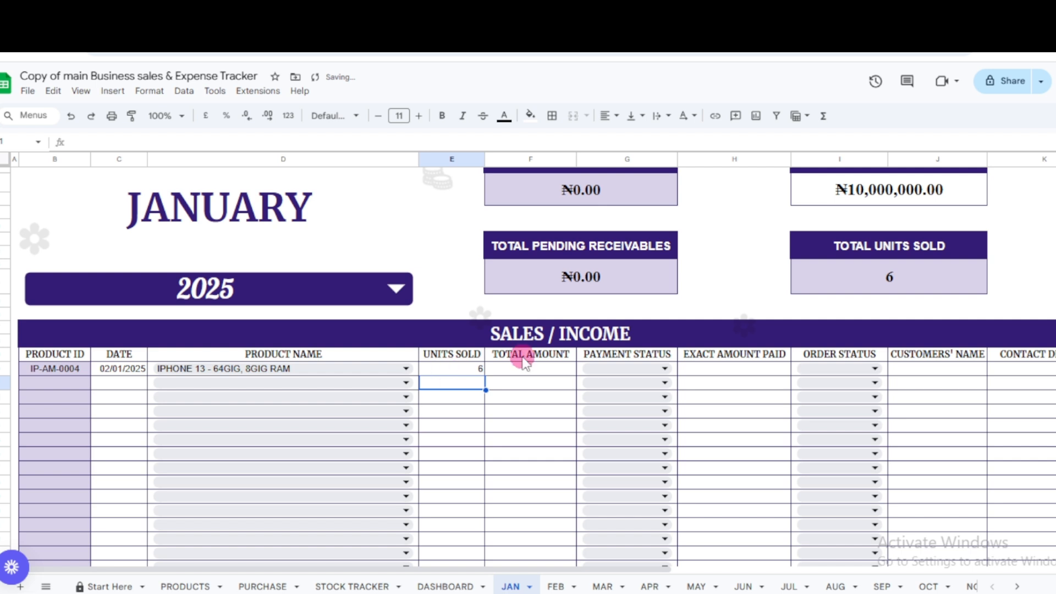
Enter a total amount of 4000000 for the IPHONE 13 sale and set its payment status to PAID FULL.
{"action": "left_click", "coordinate": [527, 371]}
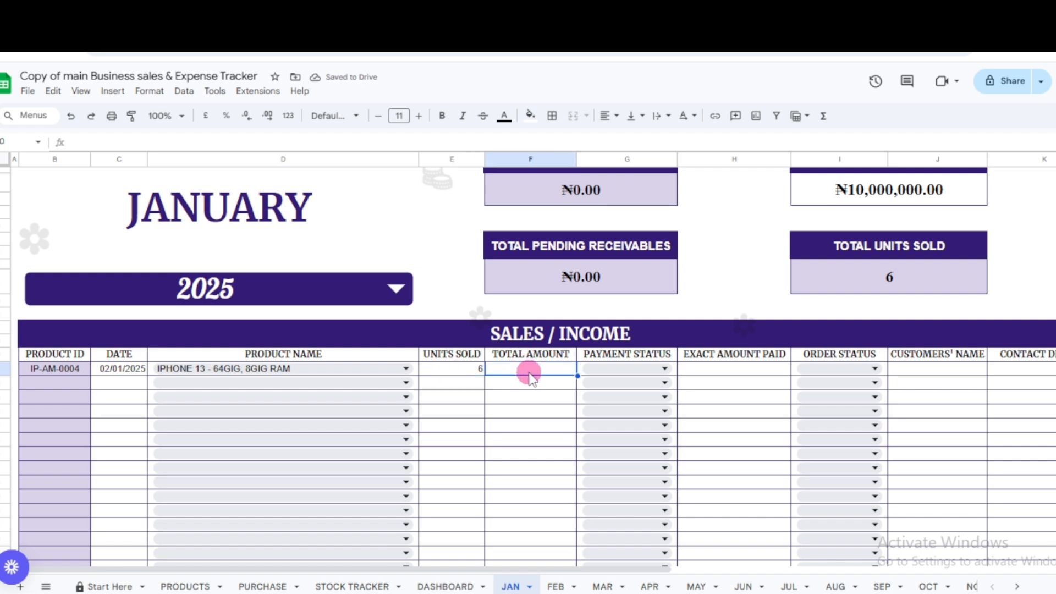
{"action": "type", "text": "4000000"}
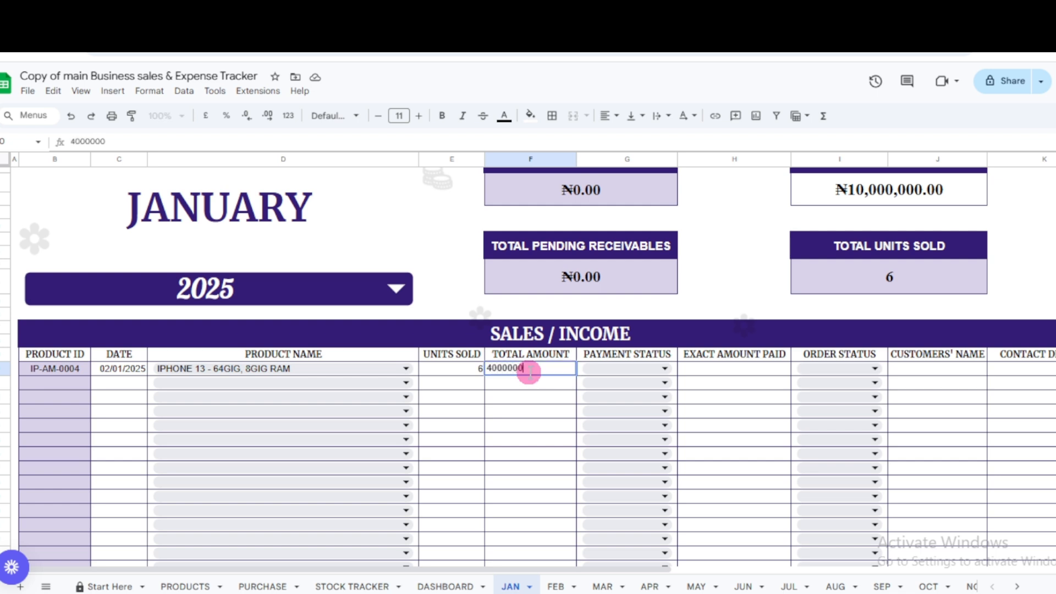
{"action": "key", "text": "Return"}
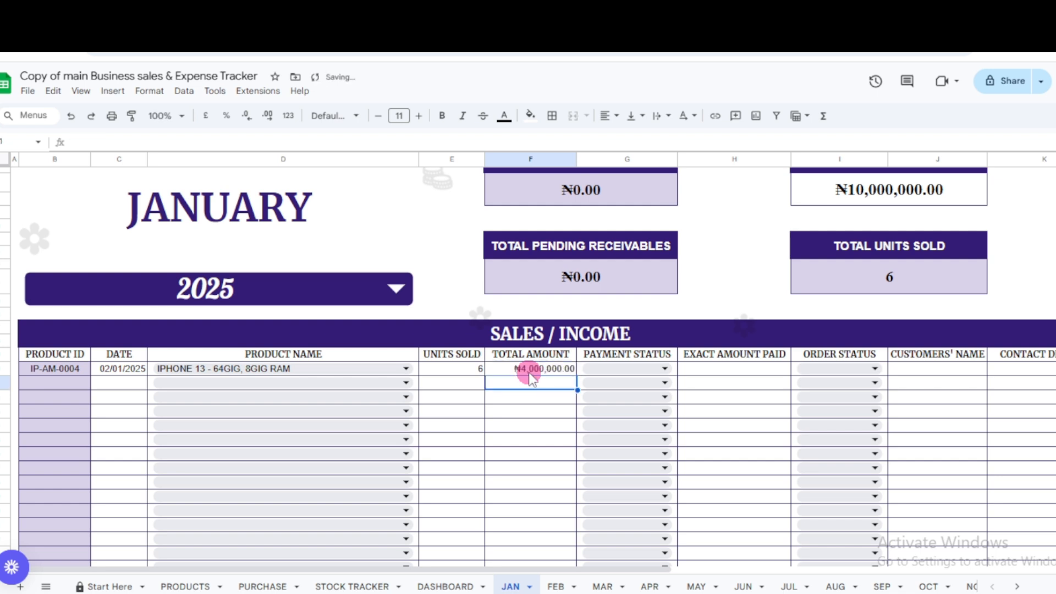
{"action": "left_click", "coordinate": [559, 372]}
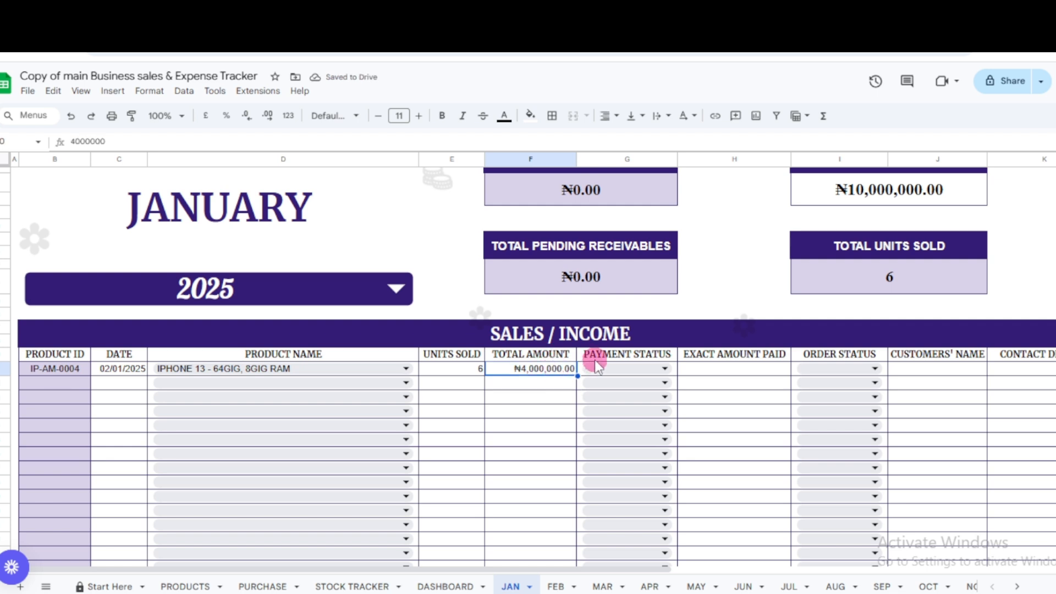
{"action": "left_click", "coordinate": [615, 366]}
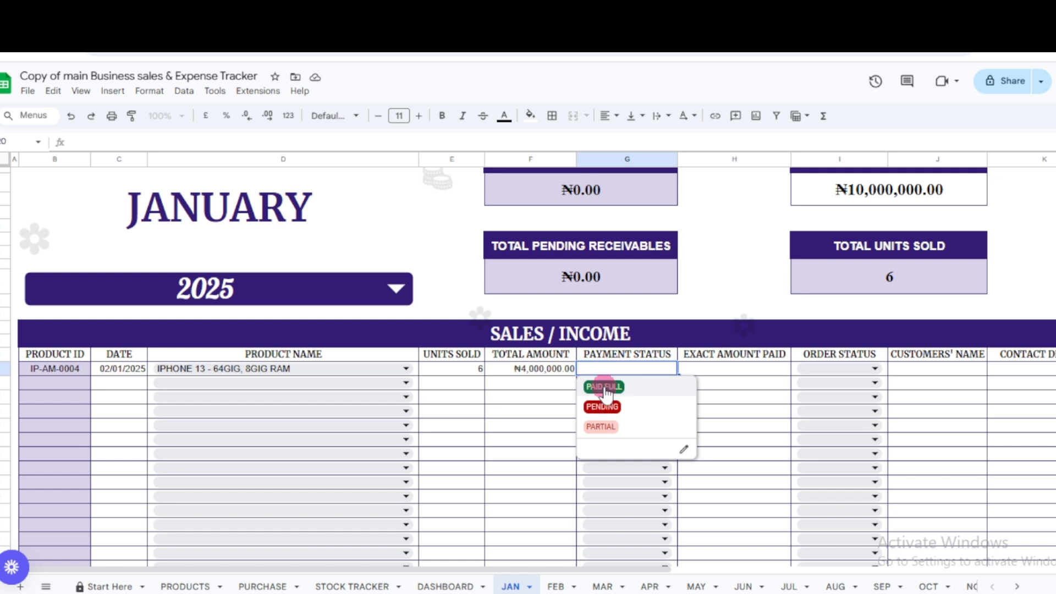
{"action": "left_click", "coordinate": [605, 387]}
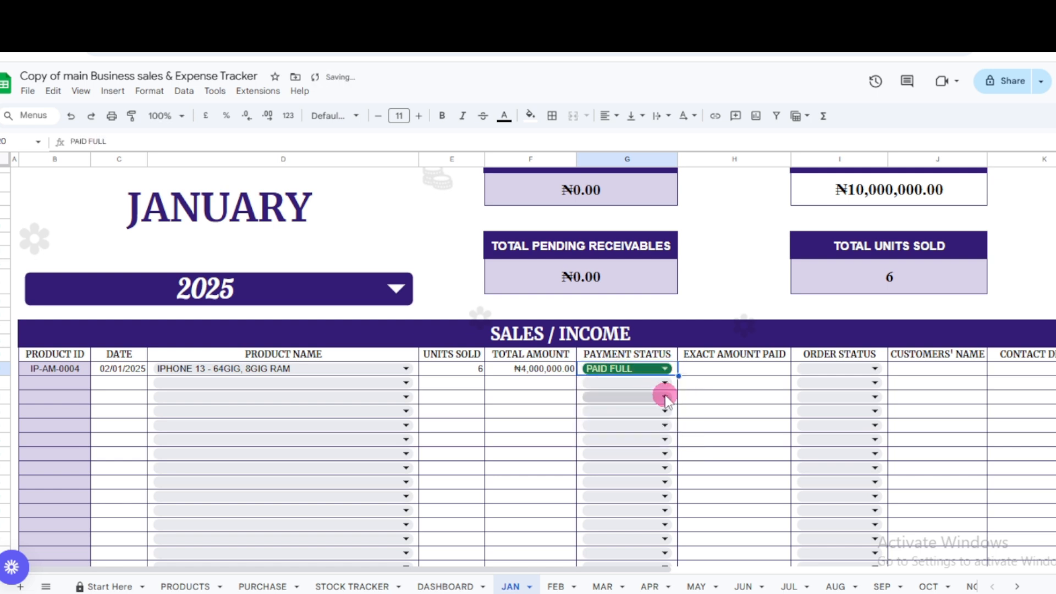
{"action": "left_click", "coordinate": [705, 374]}
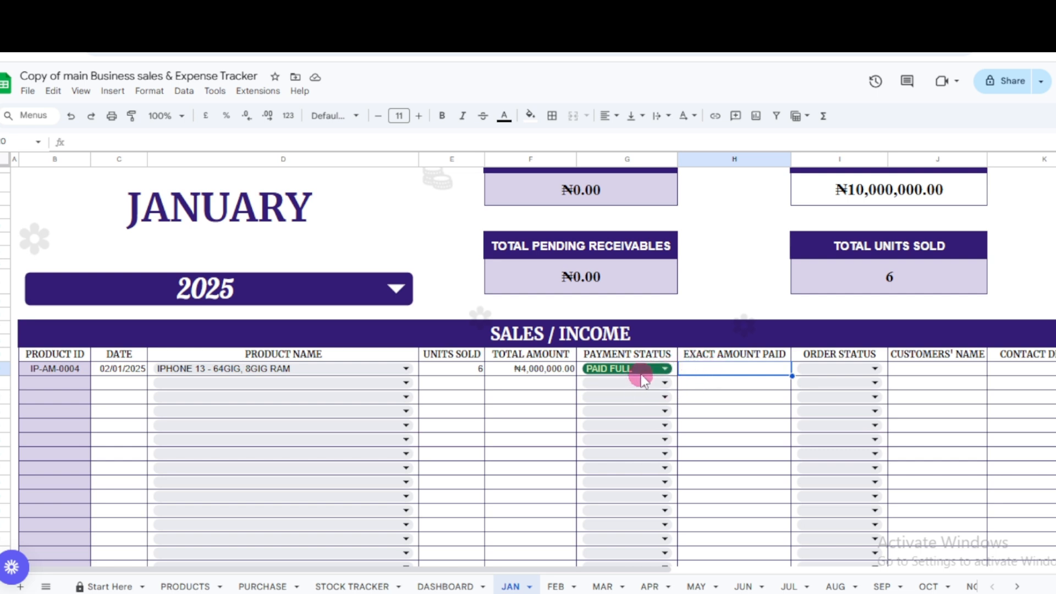
Set the IPHONE 13 sale's order status to NEW and enter the customer's name.
{"action": "left_click", "coordinate": [871, 369]}
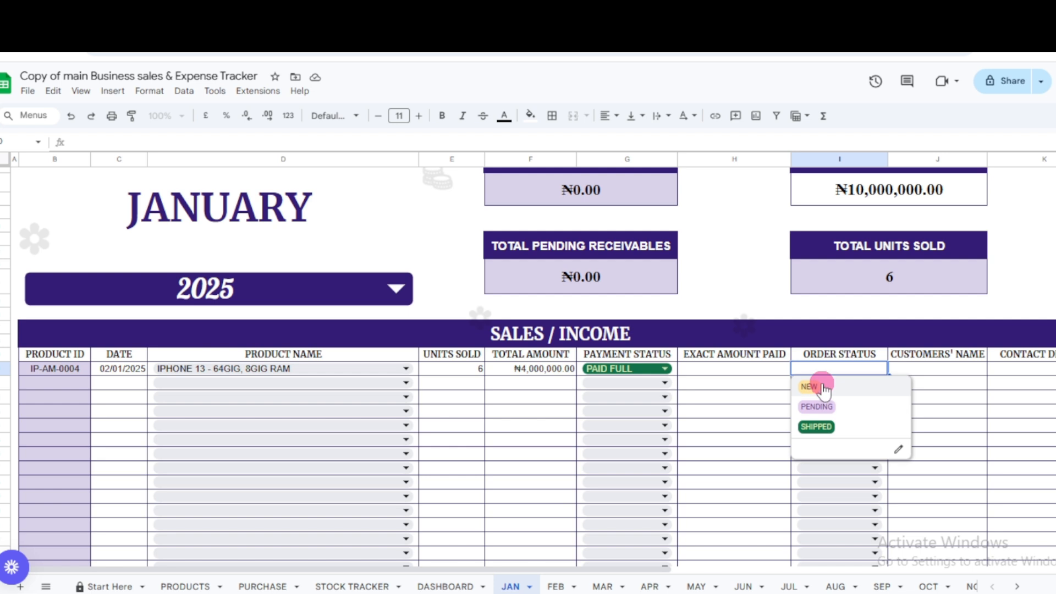
{"action": "left_click", "coordinate": [823, 388]}
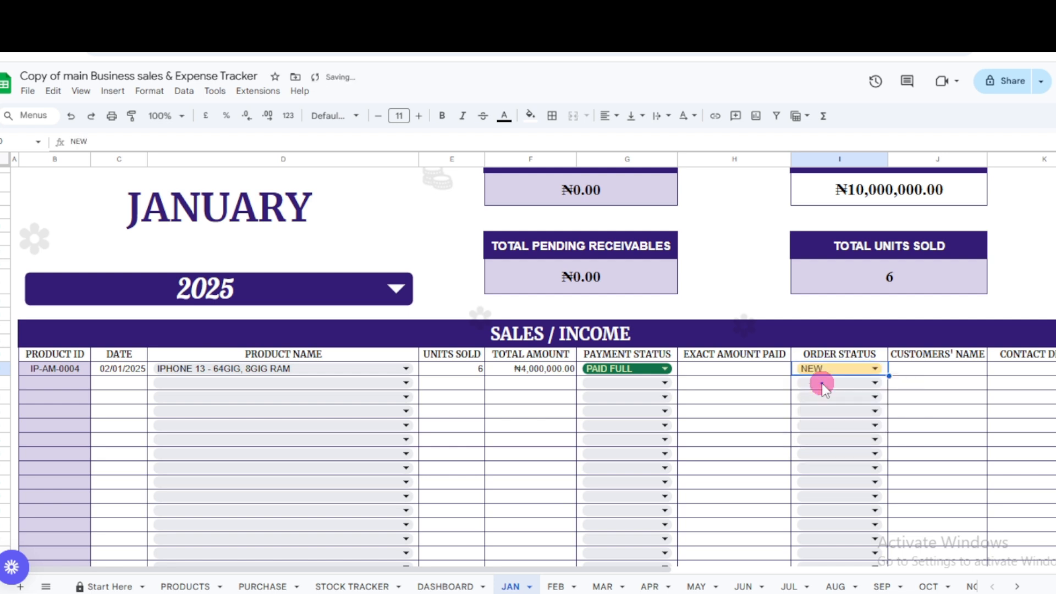
{"action": "left_click", "coordinate": [926, 369]}
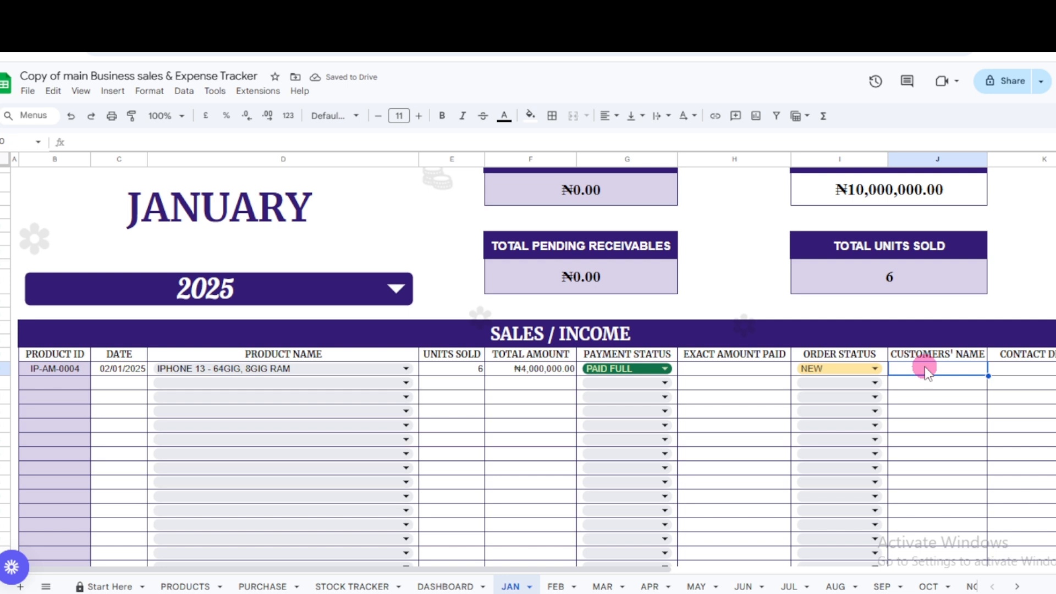
{"action": "type", "text": "M"}
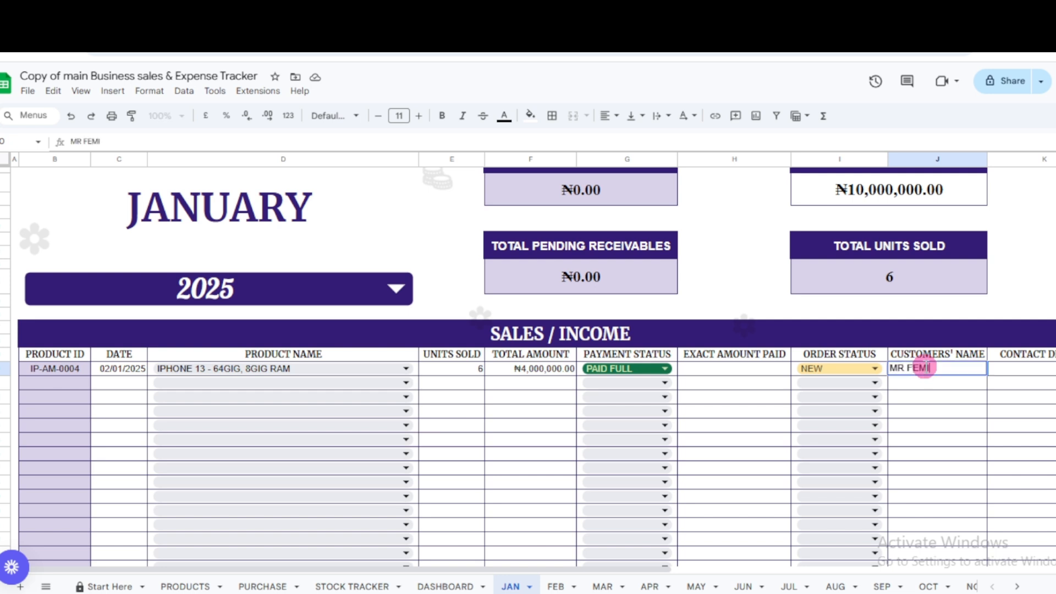
{"action": "type", "text": "R FEMI"}
{"action": "left_click_drag", "start_coordinate": [1042, 353], "coordinate": [1041, 370]}
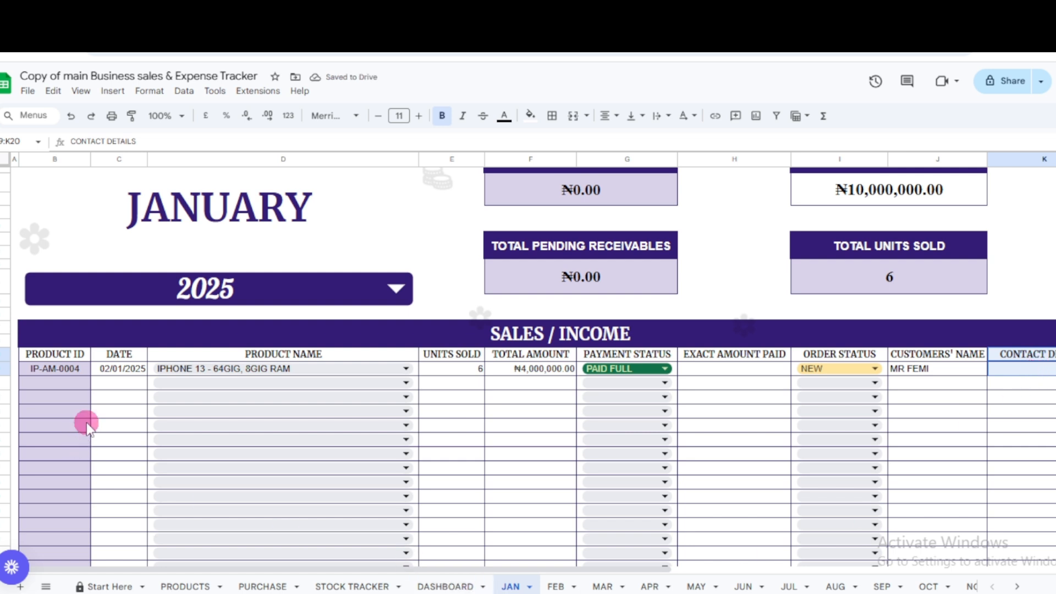
Start the second sales row with the date 02/01/2025 and the product IPHONE 16 DUAL SIM - 256GIG, 8GIG RAM.
{"action": "double_click", "coordinate": [120, 385]}
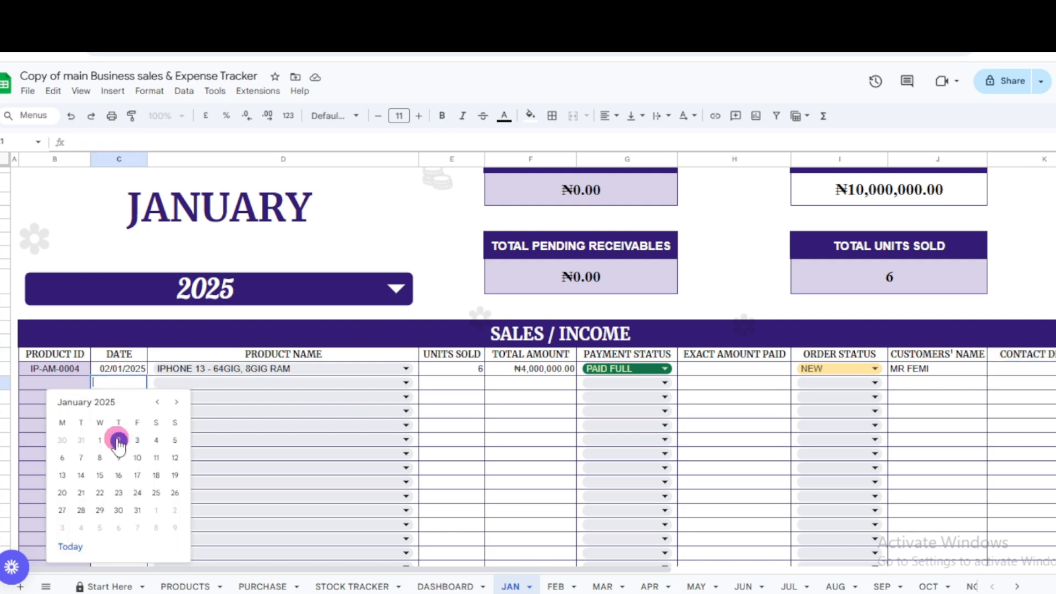
{"action": "left_click", "coordinate": [118, 440]}
{"action": "left_click", "coordinate": [128, 385]}
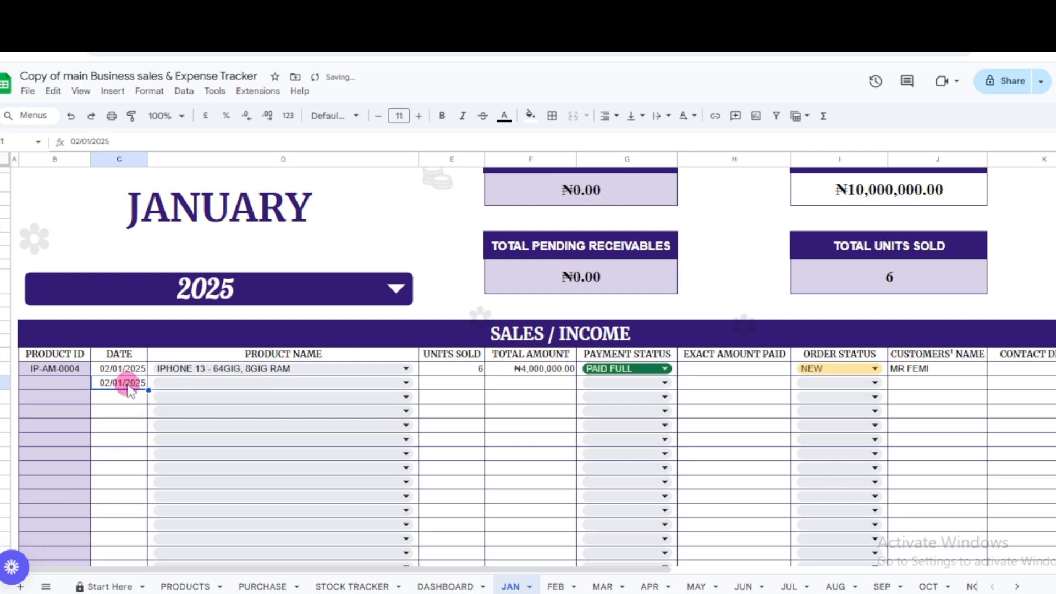
{"action": "left_click", "coordinate": [176, 384]}
{"action": "left_click", "coordinate": [190, 406]}
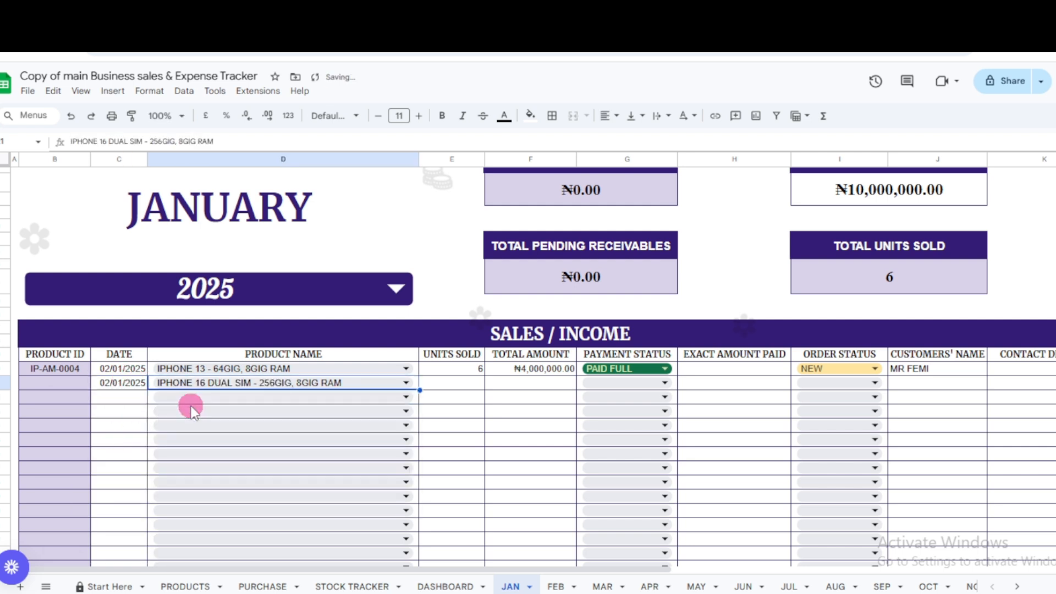
Enter 5 units sold and a total amount of 5000000 for the IPHONE 16 sale.
{"action": "left_click", "coordinate": [469, 383]}
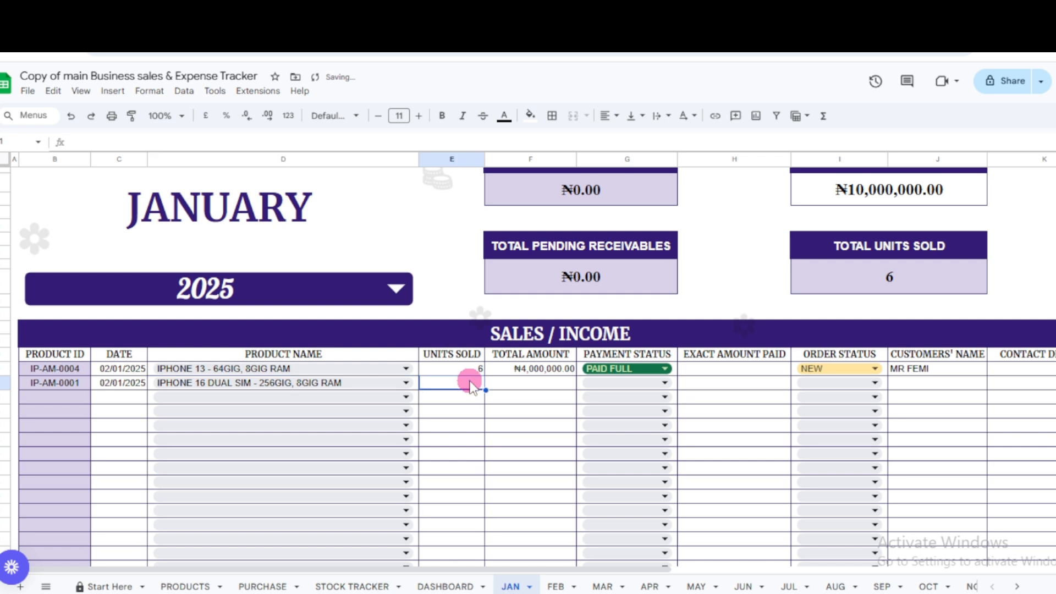
{"action": "type", "text": "5"}
{"action": "key", "text": "Return"}
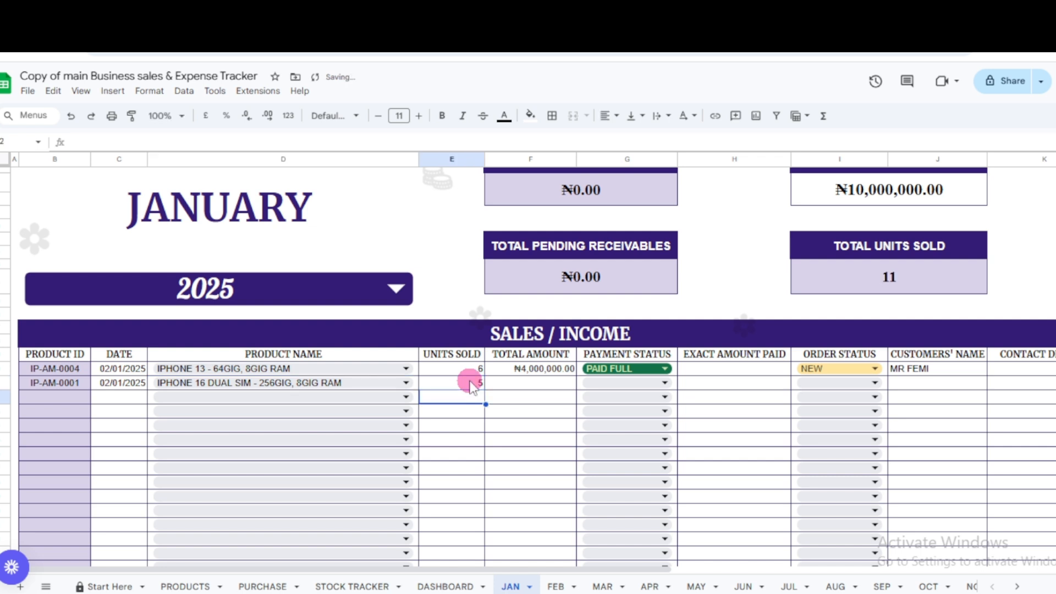
{"action": "left_click", "coordinate": [537, 386]}
{"action": "type", "text": "5000000"}
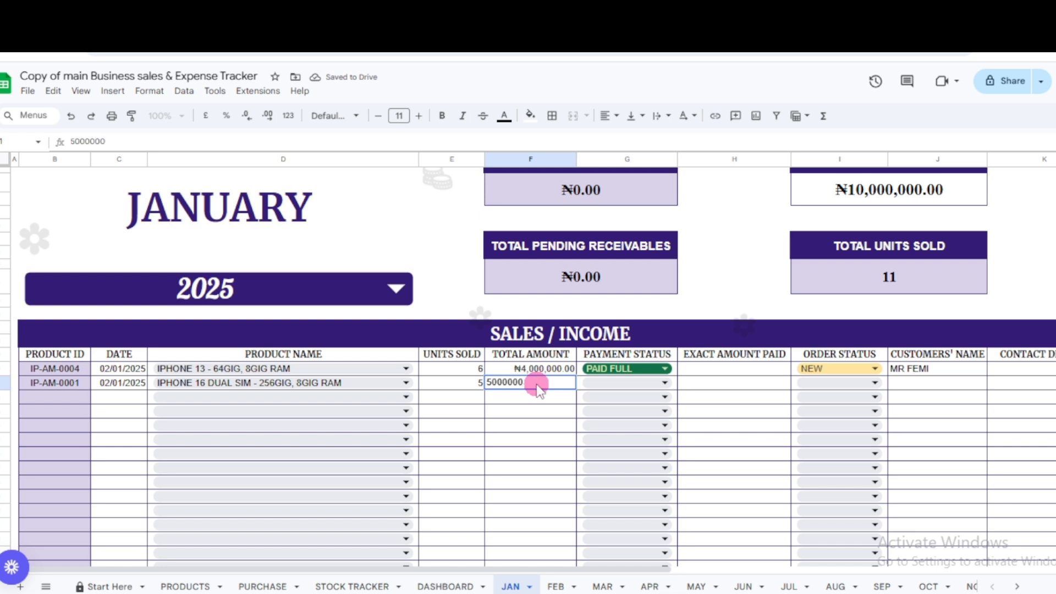
{"action": "key", "text": "Return"}
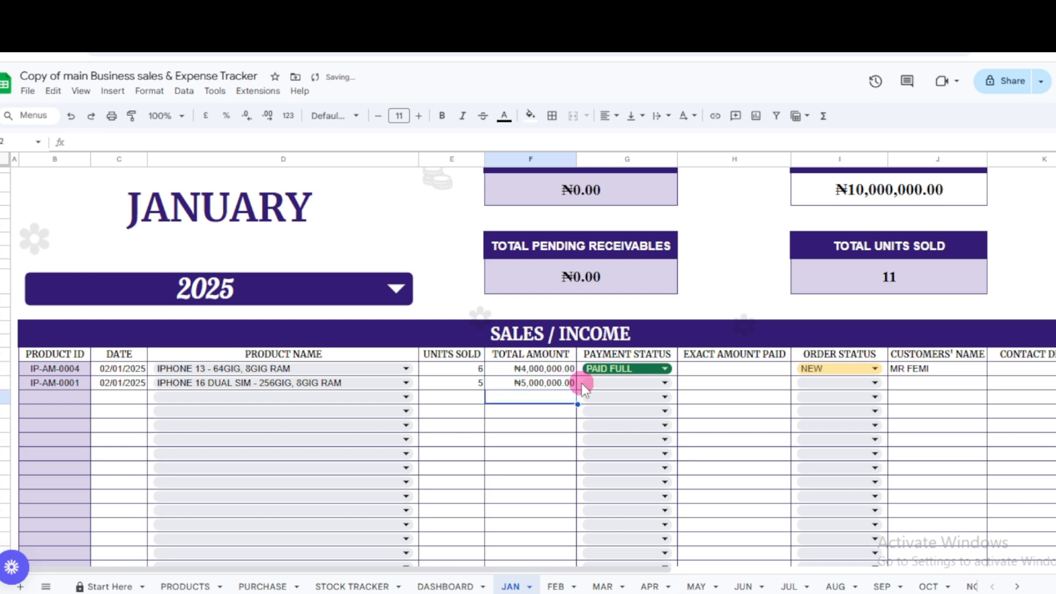
Set the IPHONE 16 sale's payment status to PARTIAL and enter 4500000 as the exact amount paid.
{"action": "left_click", "coordinate": [595, 384]}
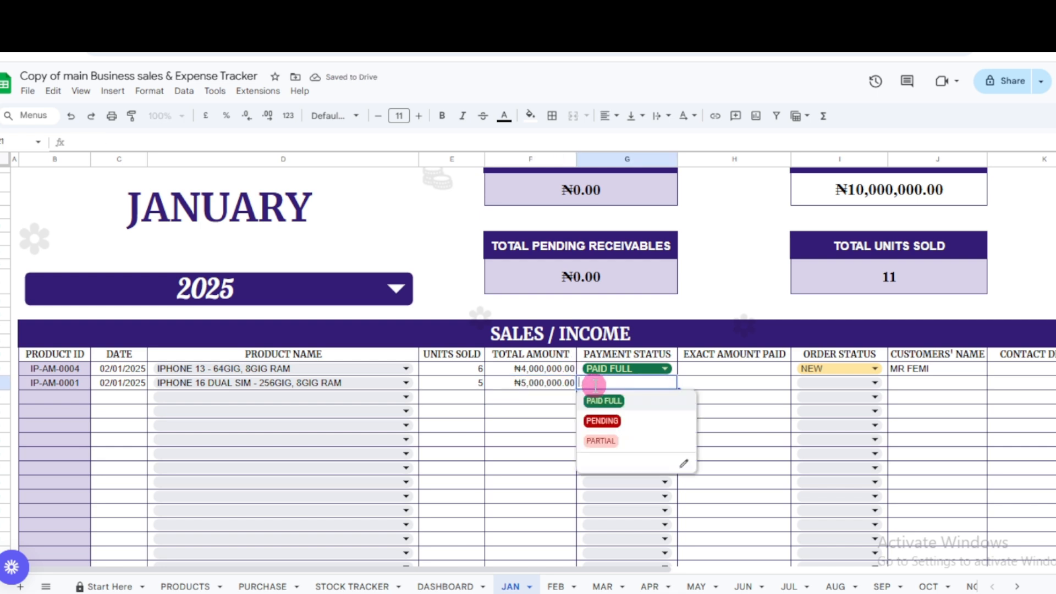
{"action": "left_click", "coordinate": [588, 440]}
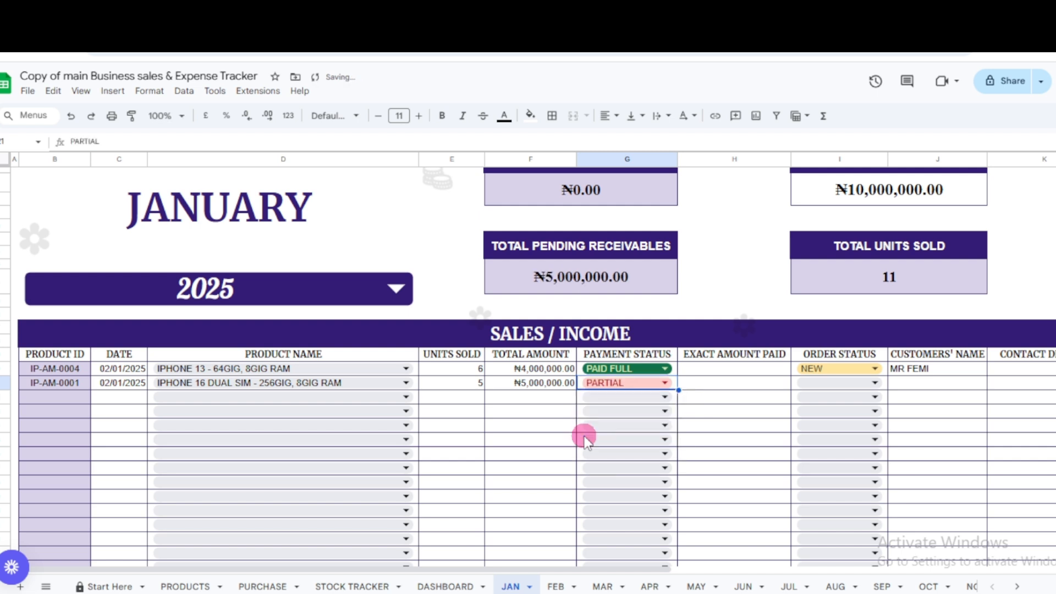
{"action": "left_click", "coordinate": [715, 383]}
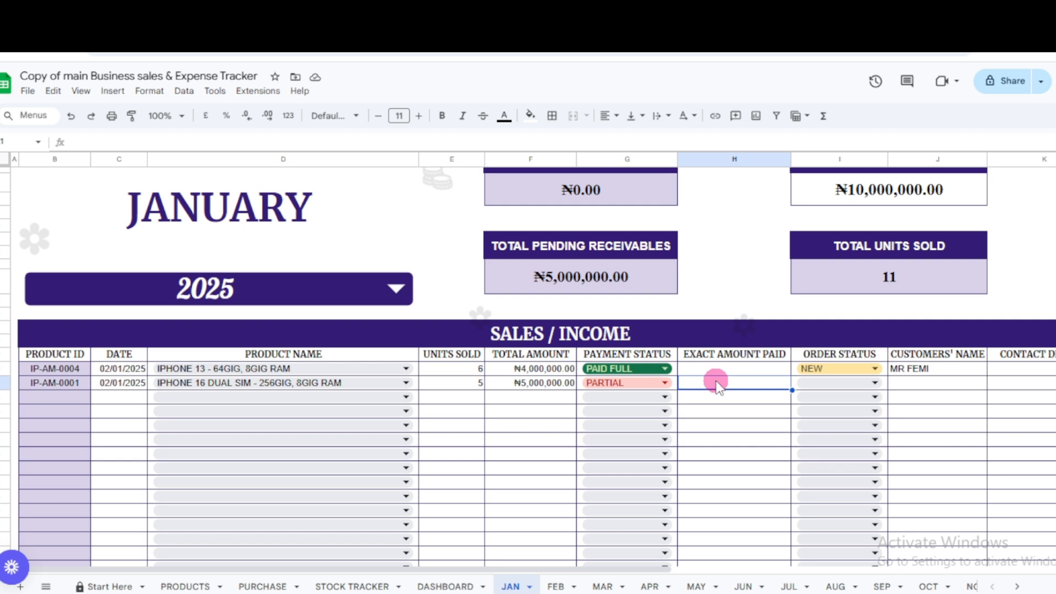
{"action": "type", "text": "4500000"}
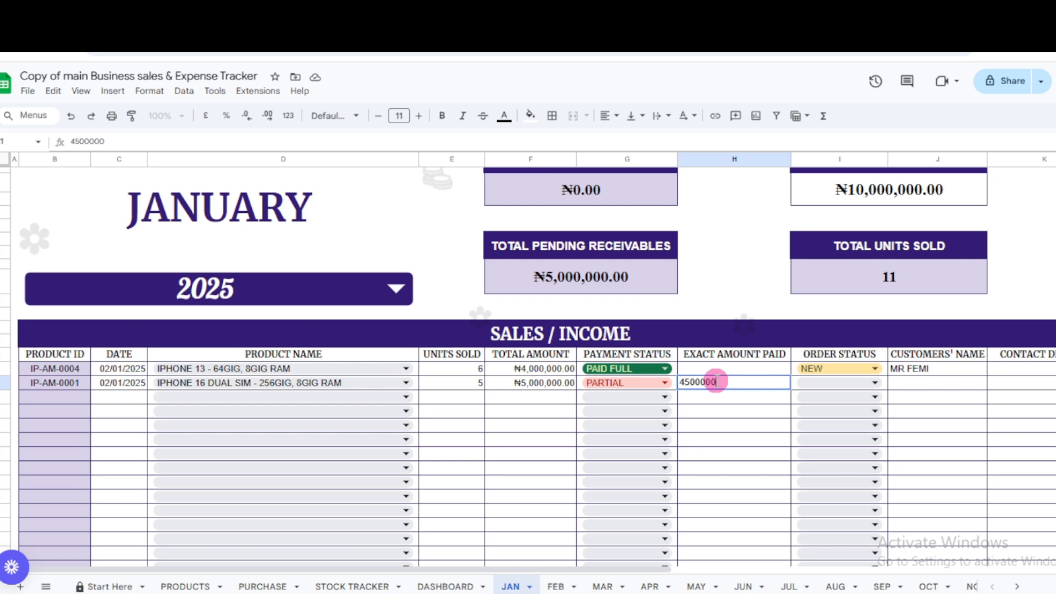
{"action": "key", "text": "Return"}
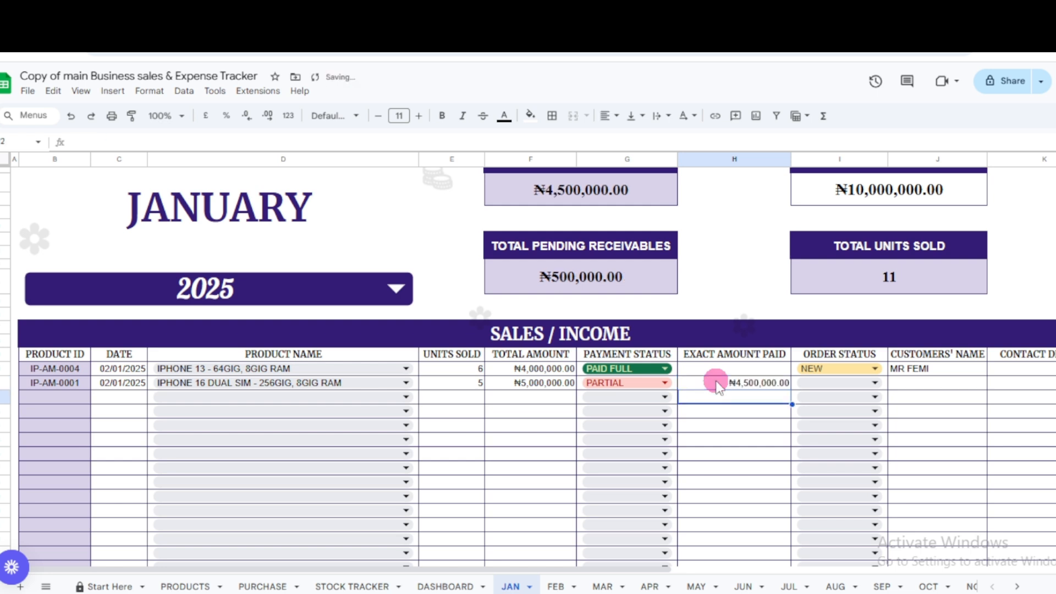
Set the IPHONE 16 sale's order status to NEW and enter the customer's name.
{"action": "left_click", "coordinate": [844, 389]}
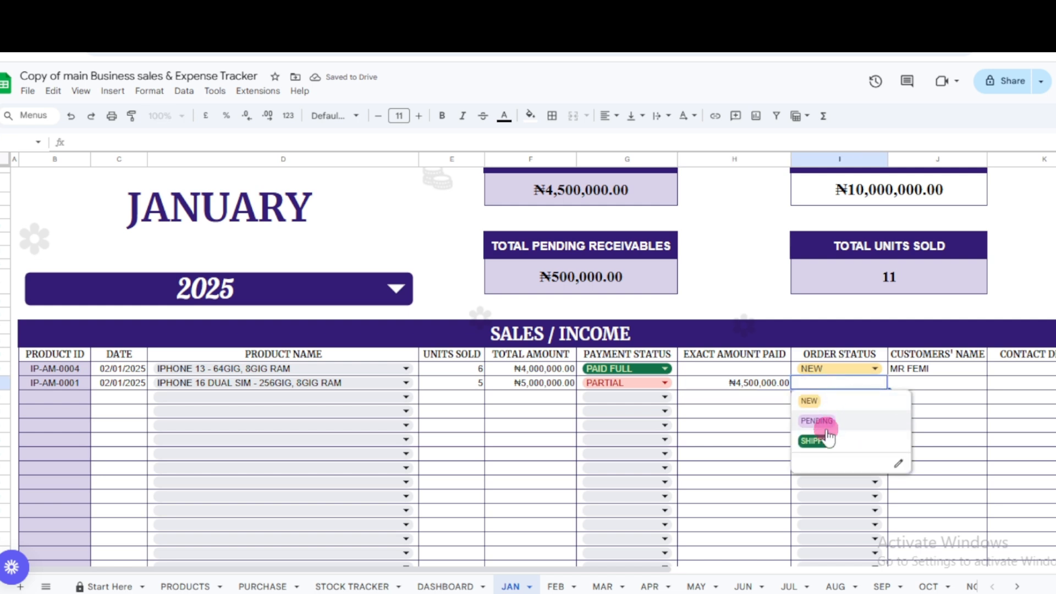
{"action": "left_click", "coordinate": [810, 401]}
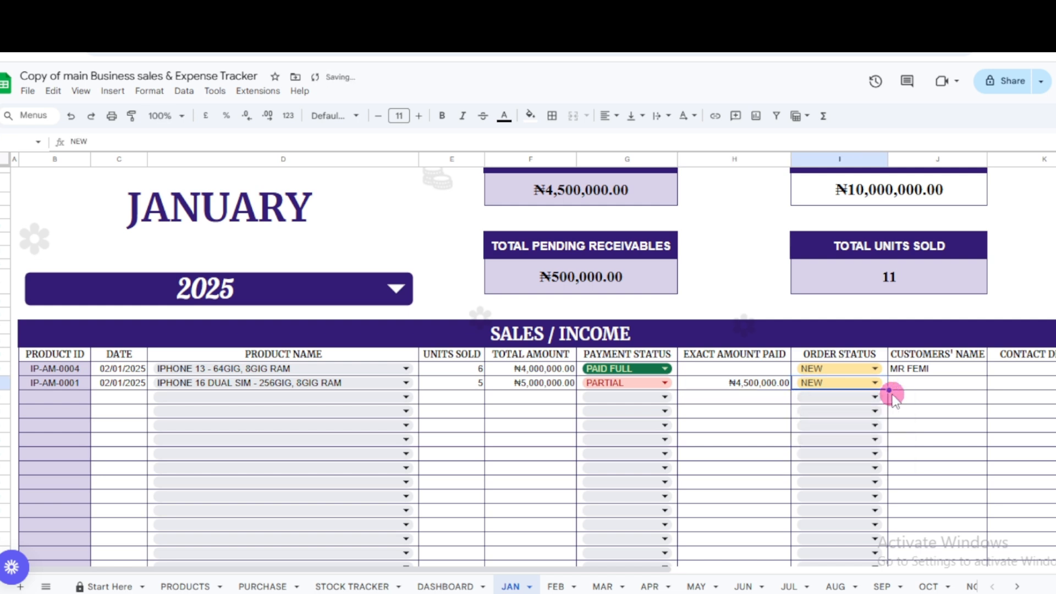
{"action": "left_click", "coordinate": [912, 388]}
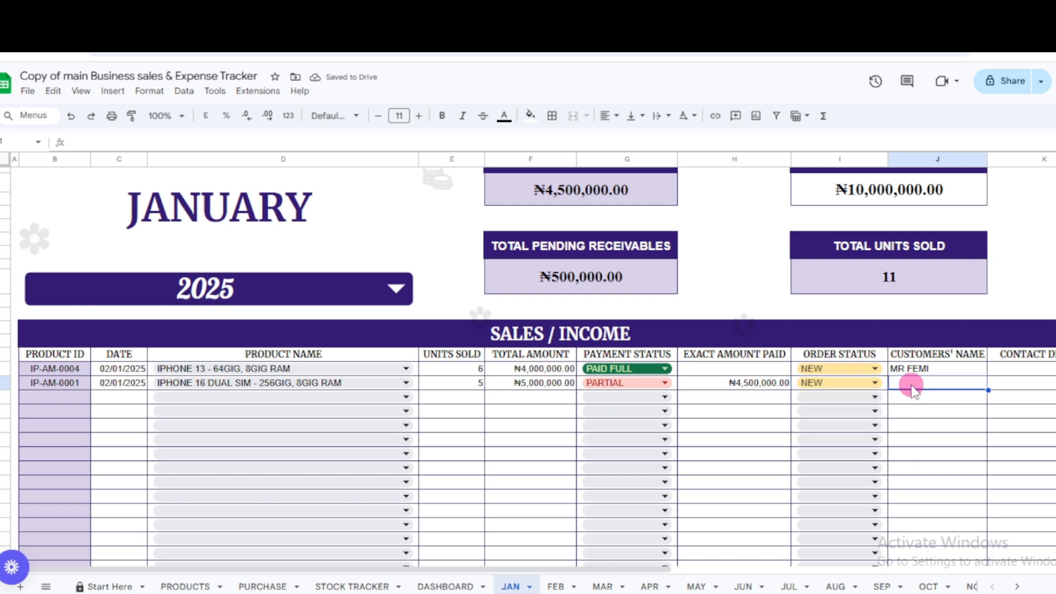
{"action": "type", "text": "MR T"}
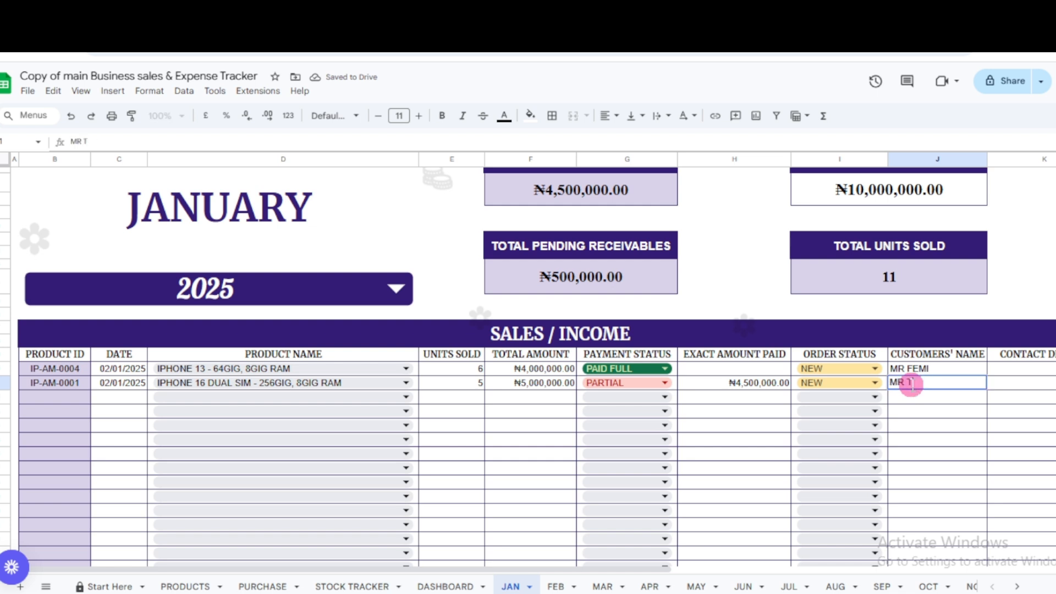
{"action": "type", "text": "AYO"}
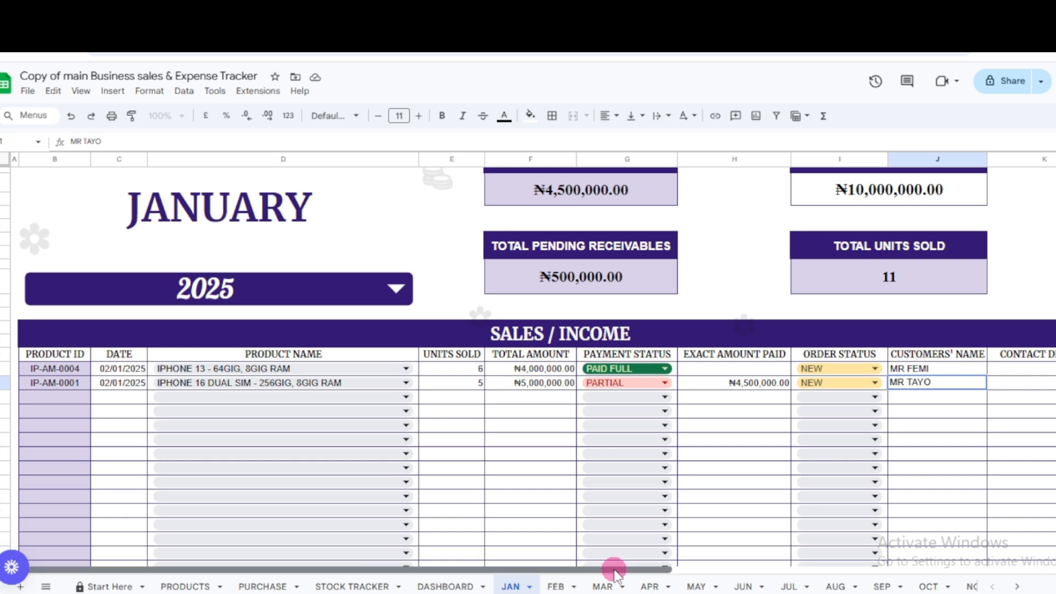
{"action": "left_click_drag", "start_coordinate": [609, 569], "coordinate": [617, 572]}
{"action": "key", "text": "Return"}
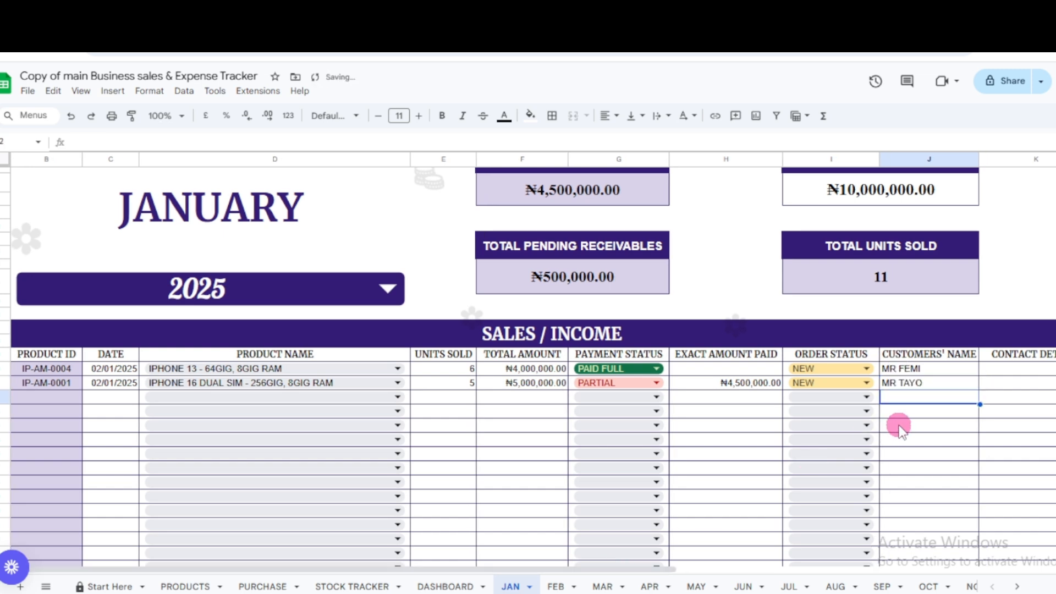
Check the customer and balance owed in January's Pending Receivables table.
{"action": "left_click_drag", "start_coordinate": [527, 571], "coordinate": [967, 593]}
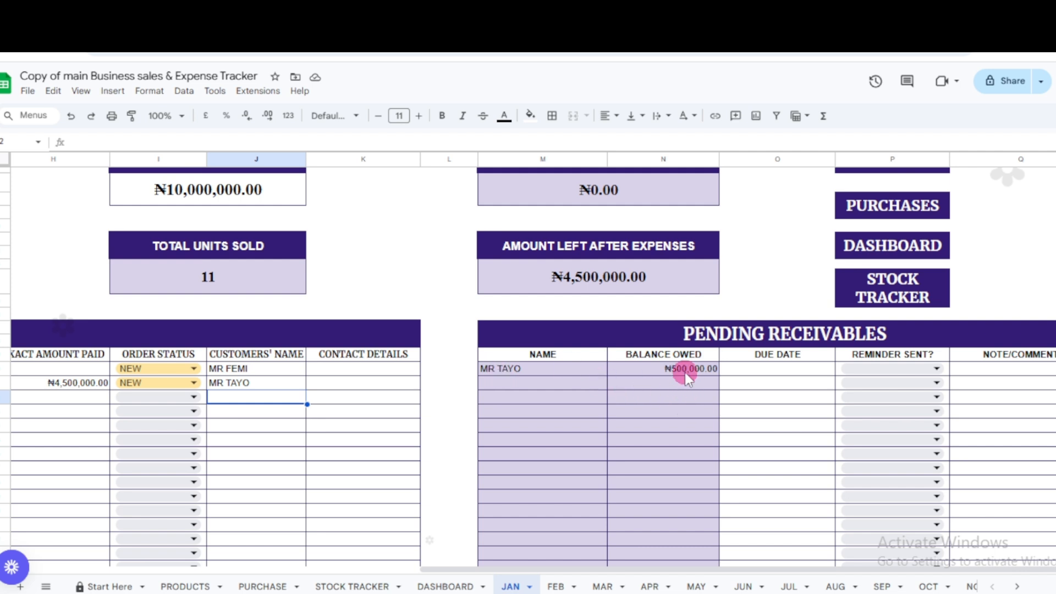
Set the due date of the first entry in January's Pending Receivables table to 01/02/2025.
{"action": "left_click_drag", "start_coordinate": [573, 568], "coordinate": [688, 546]}
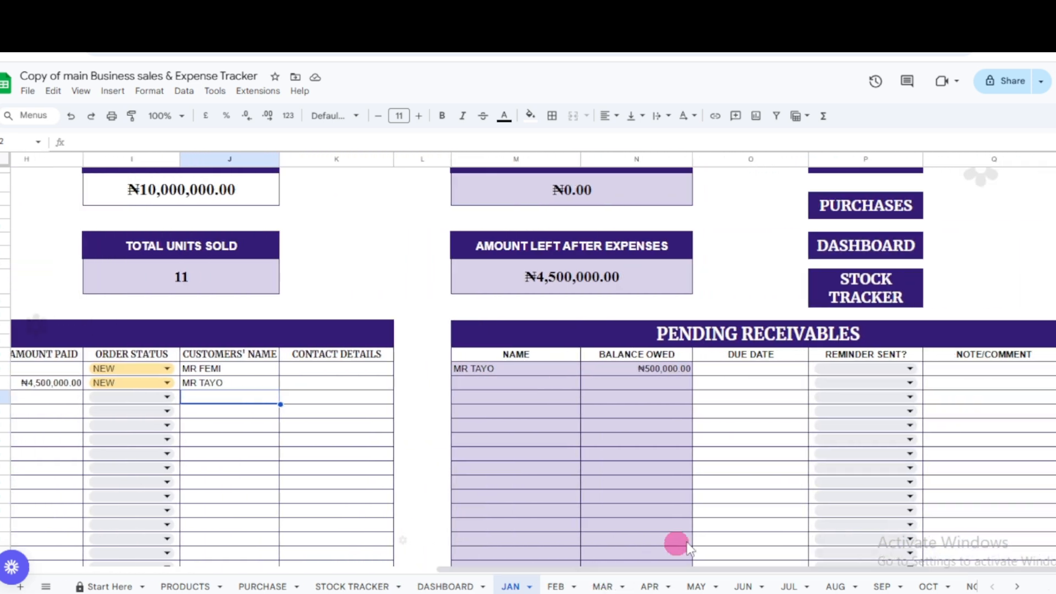
{"action": "double_click", "coordinate": [769, 368]}
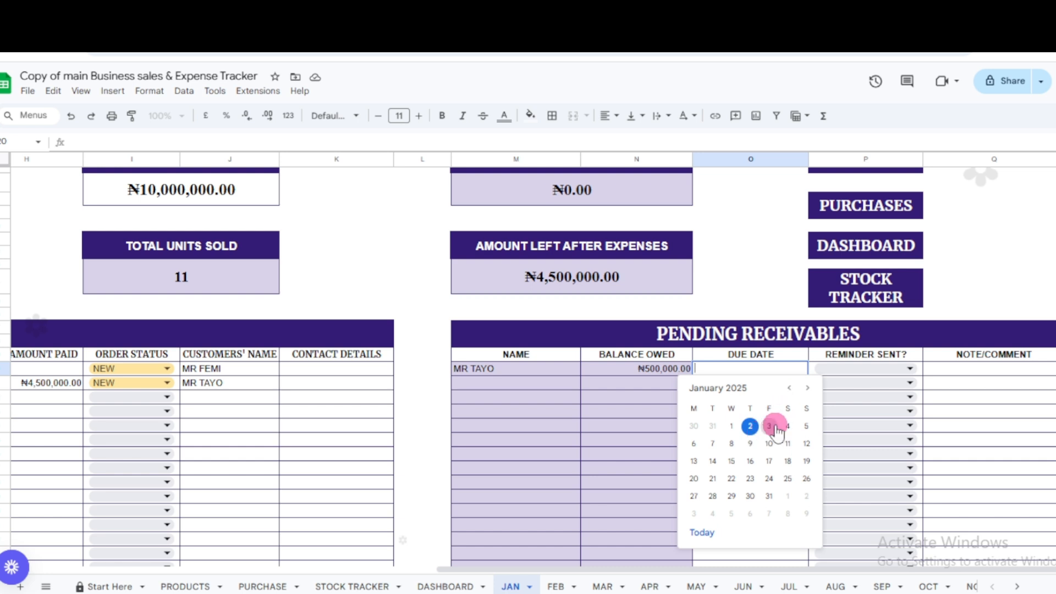
{"action": "left_click", "coordinate": [750, 426]}
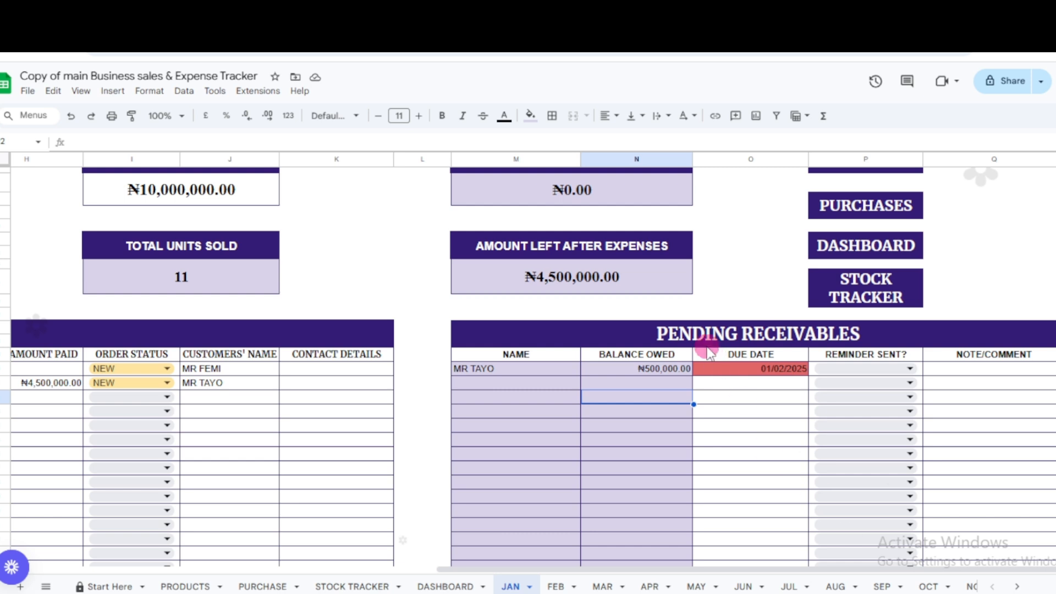
Set the first pending receivable's due date to 27/02/2025 and its Reminder Sent status to NO.
{"action": "double_click", "coordinate": [755, 369]}
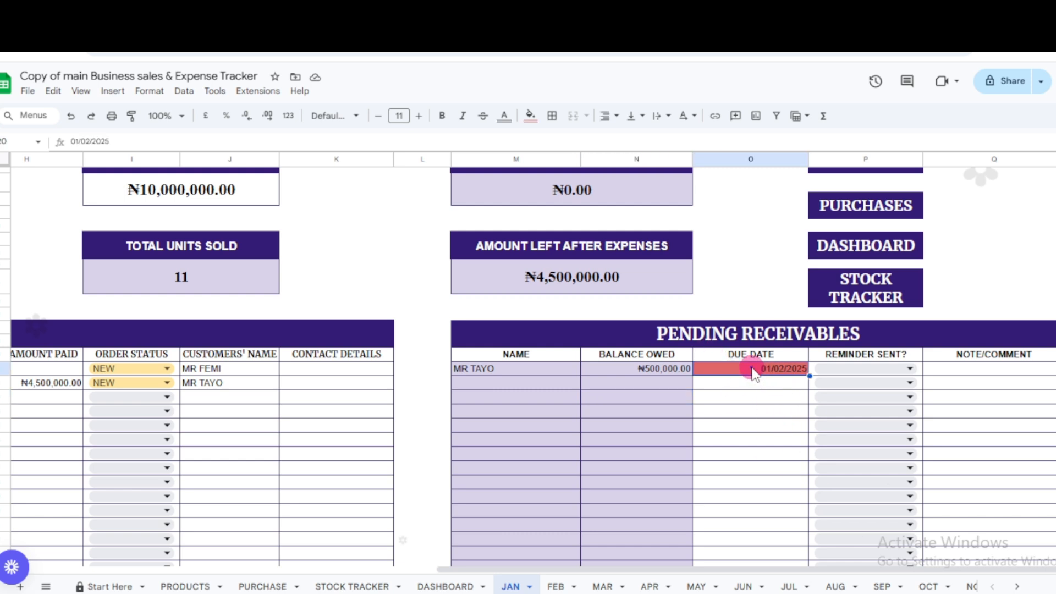
{"action": "left_click", "coordinate": [752, 496]}
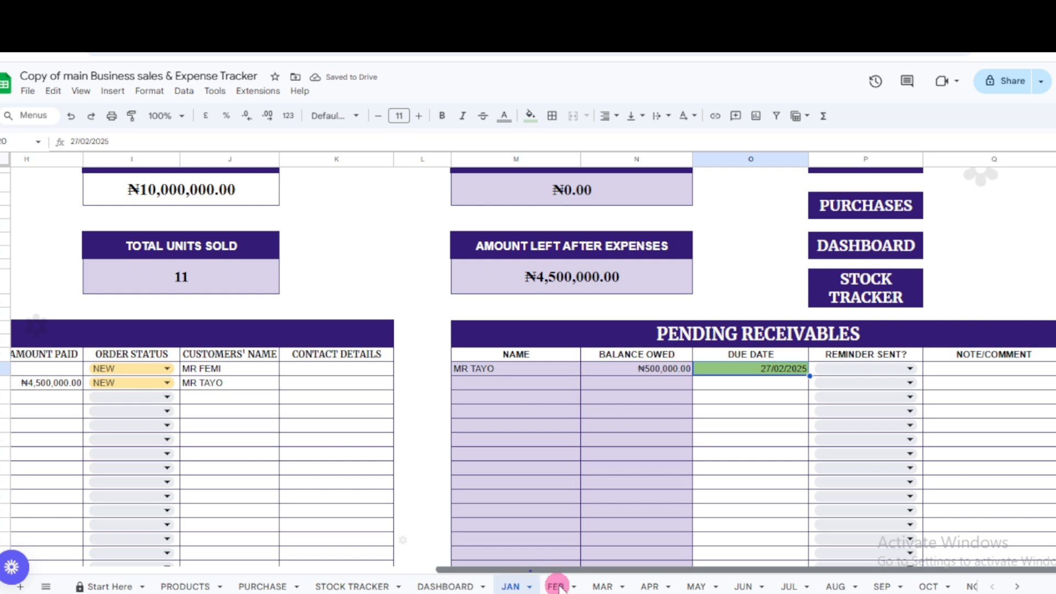
{"action": "left_click", "coordinate": [865, 368]}
{"action": "left_click", "coordinate": [835, 405]}
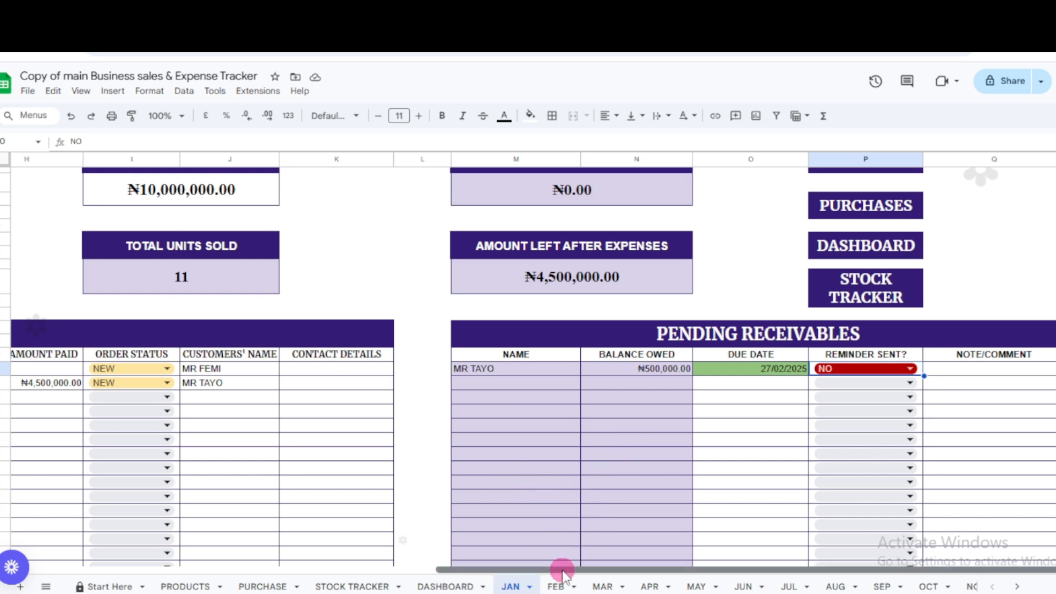
Add IPHONE 14 SINGLE SIM - 128GIG, 4GIG RAM as January's third sale and set its payment status to PENDING.
{"action": "left_click_drag", "start_coordinate": [562, 572], "coordinate": [196, 575]}
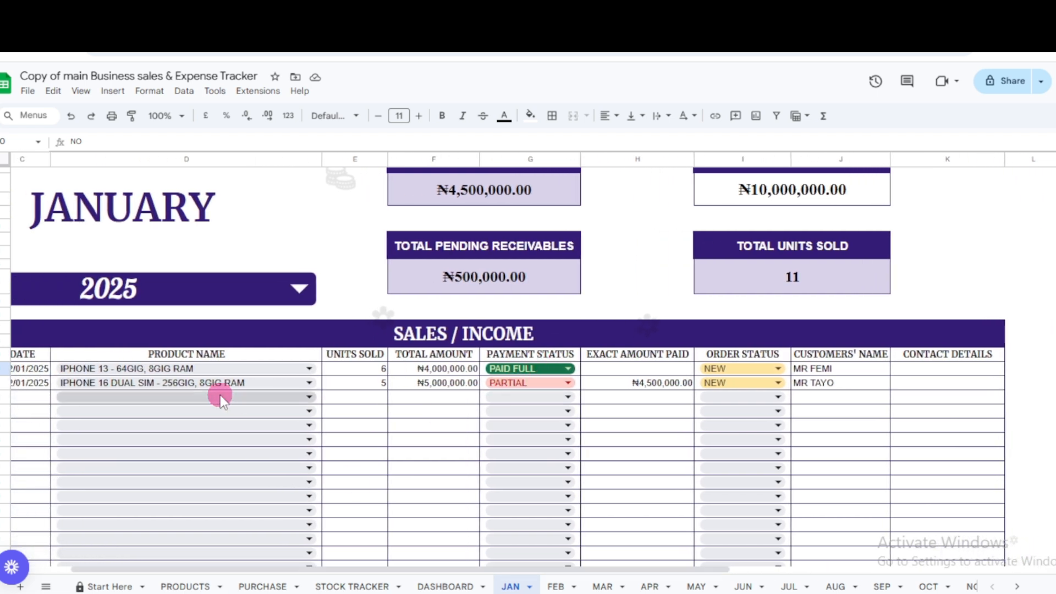
{"action": "left_click", "coordinate": [192, 399]}
{"action": "left_click", "coordinate": [146, 454]}
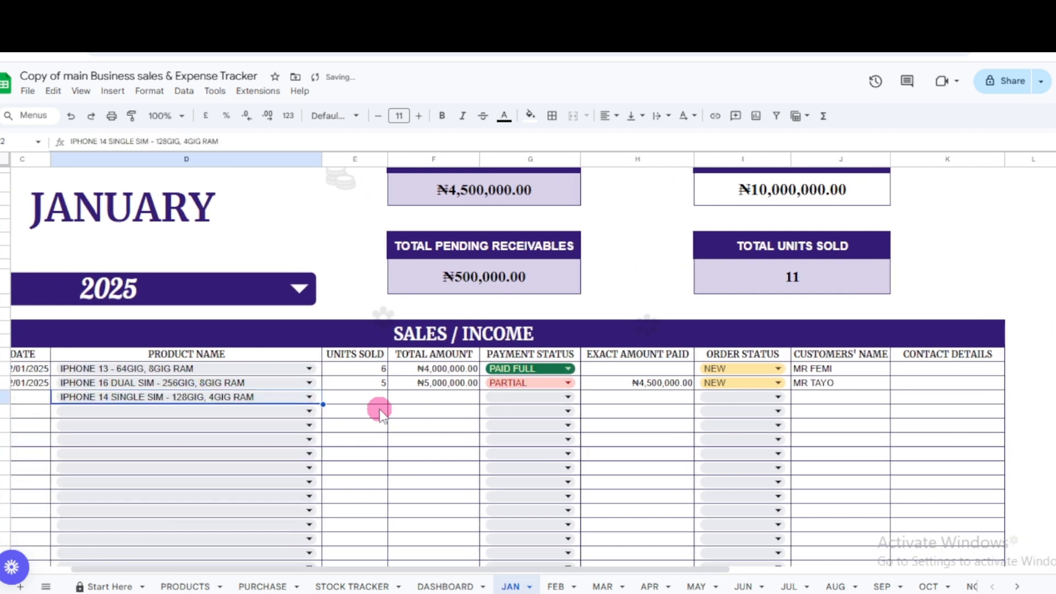
{"action": "left_click", "coordinate": [498, 394]}
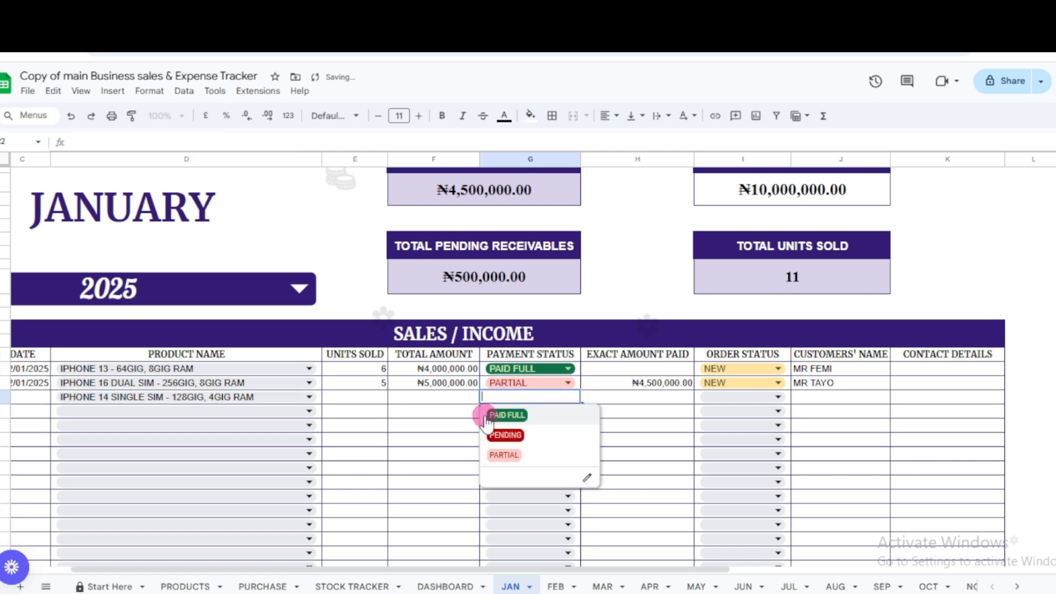
{"action": "left_click", "coordinate": [494, 435]}
Enter 700000 as the total amount of the IPHONE 14 sale.
{"action": "left_click", "coordinate": [427, 400]}
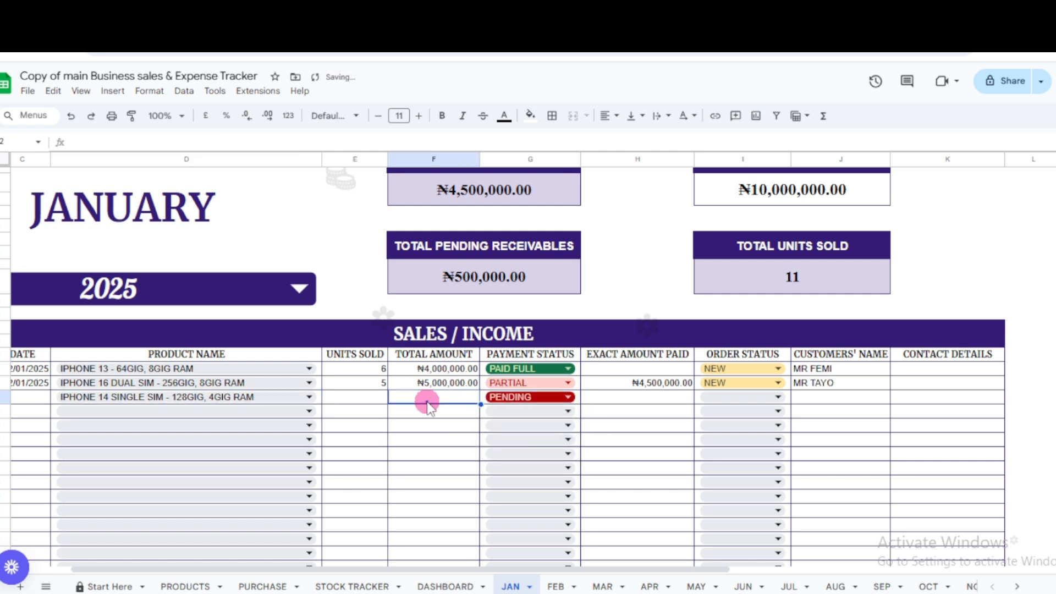
{"action": "double_click", "coordinate": [427, 401]}
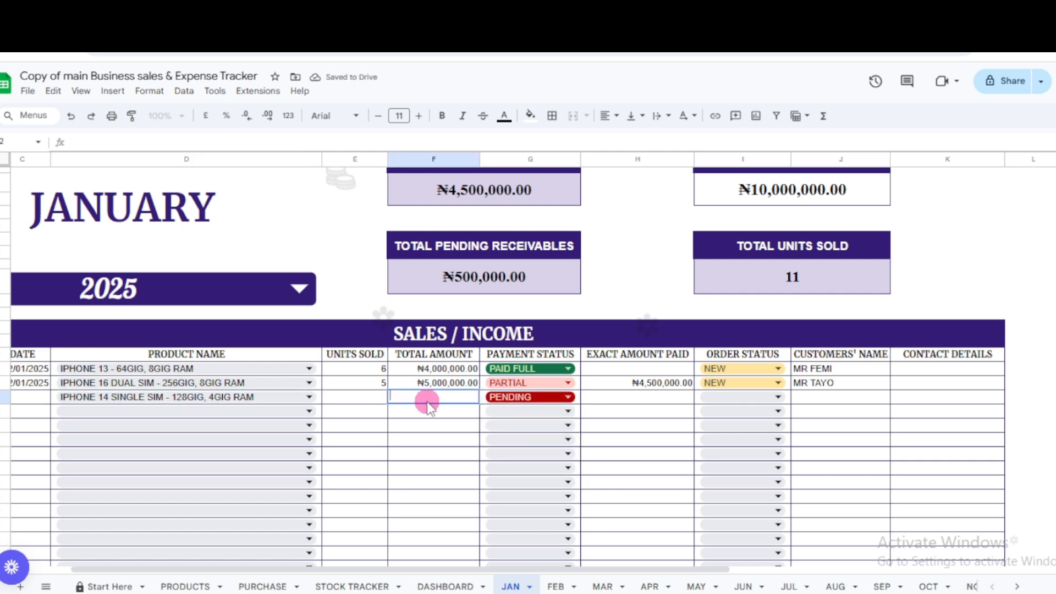
{"action": "type", "text": "700000"}
{"action": "key", "text": "Return"}
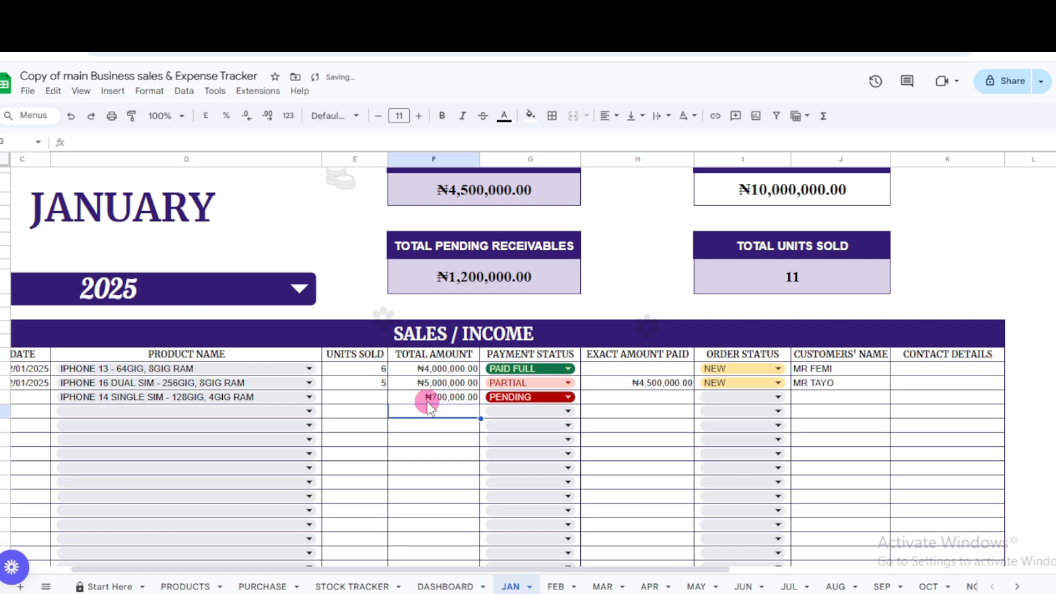
Enter the customer's name for the IPHONE 14 sale in January's Sales / Income table.
{"action": "left_click", "coordinate": [641, 398]}
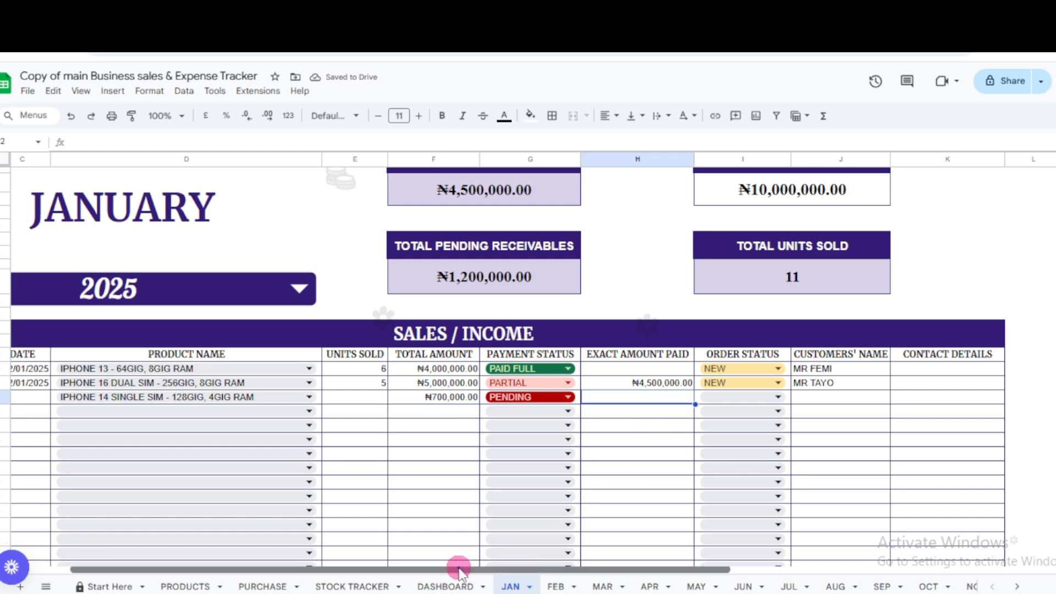
{"action": "left_click_drag", "start_coordinate": [459, 568], "coordinate": [692, 521]}
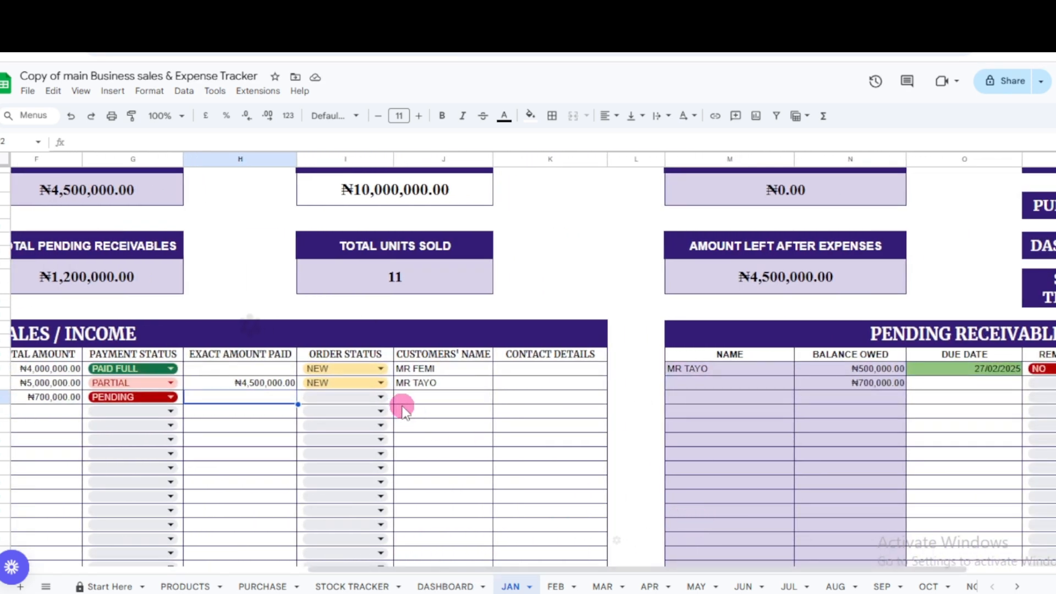
{"action": "left_click", "coordinate": [431, 396]}
{"action": "type", "text": "M"}
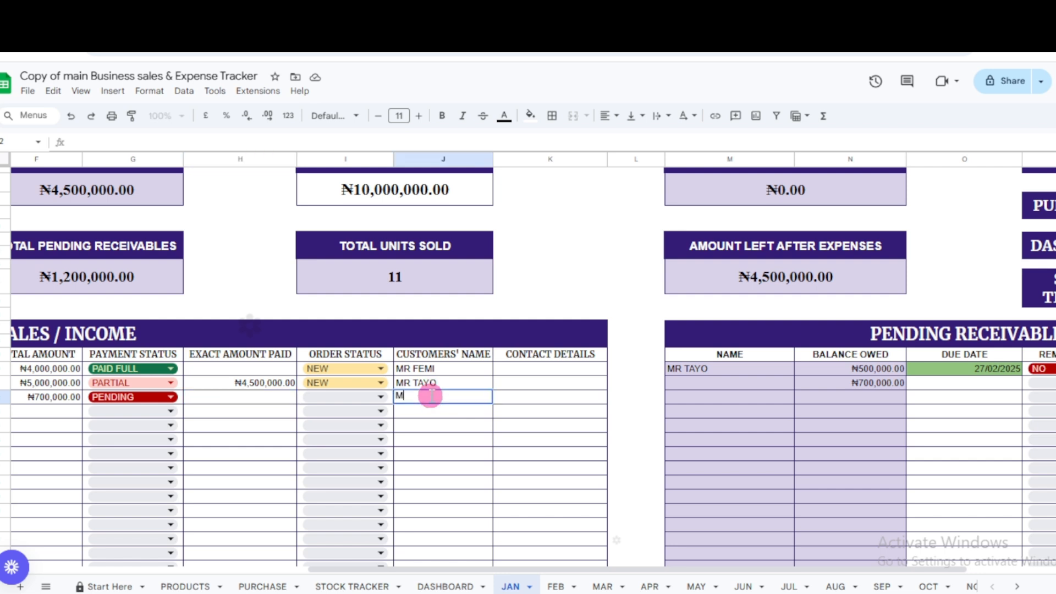
{"action": "type", "text": "R OLU"}
{"action": "key", "text": "Return"}
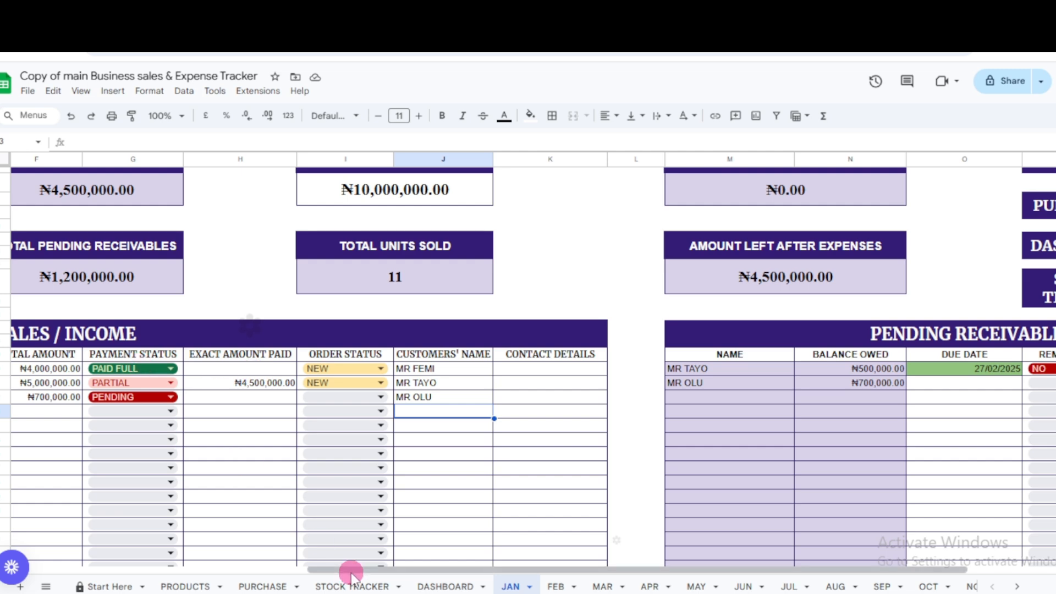
Enter 70000 as the Instagram Ads amount in January's Expenses table.
{"action": "left_click_drag", "start_coordinate": [351, 575], "coordinate": [207, 535]}
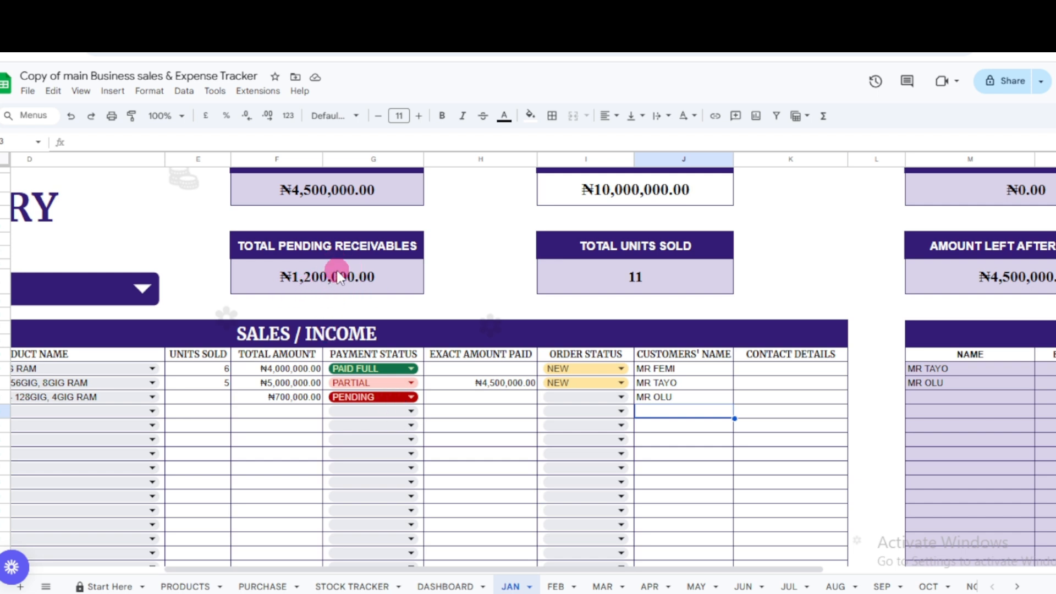
{"action": "scroll", "coordinate": [368, 338], "scroll_direction": "up", "scroll_amount": 3}
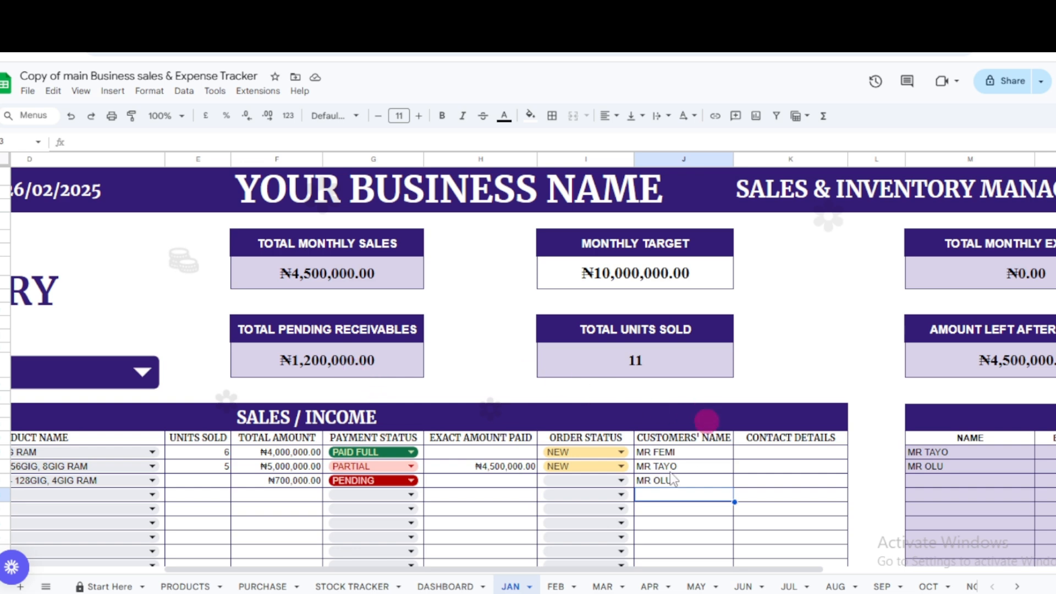
{"action": "scroll", "coordinate": [858, 424], "scroll_direction": "down", "scroll_amount": 10}
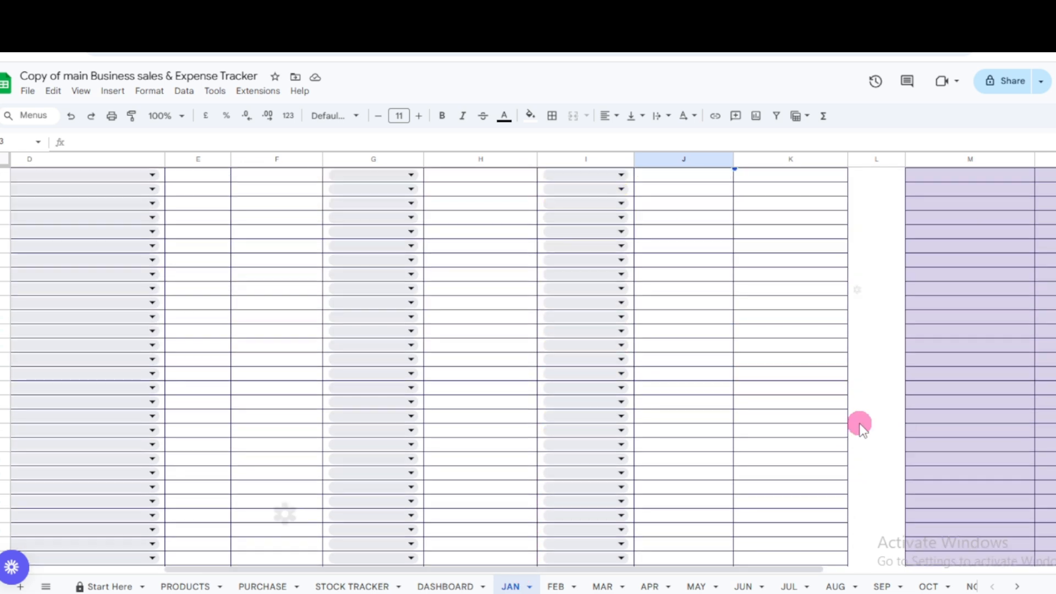
{"action": "left_click_drag", "start_coordinate": [617, 570], "coordinate": [777, 529]}
{"action": "scroll", "coordinate": [777, 527], "scroll_direction": "right", "scroll_amount": 5}
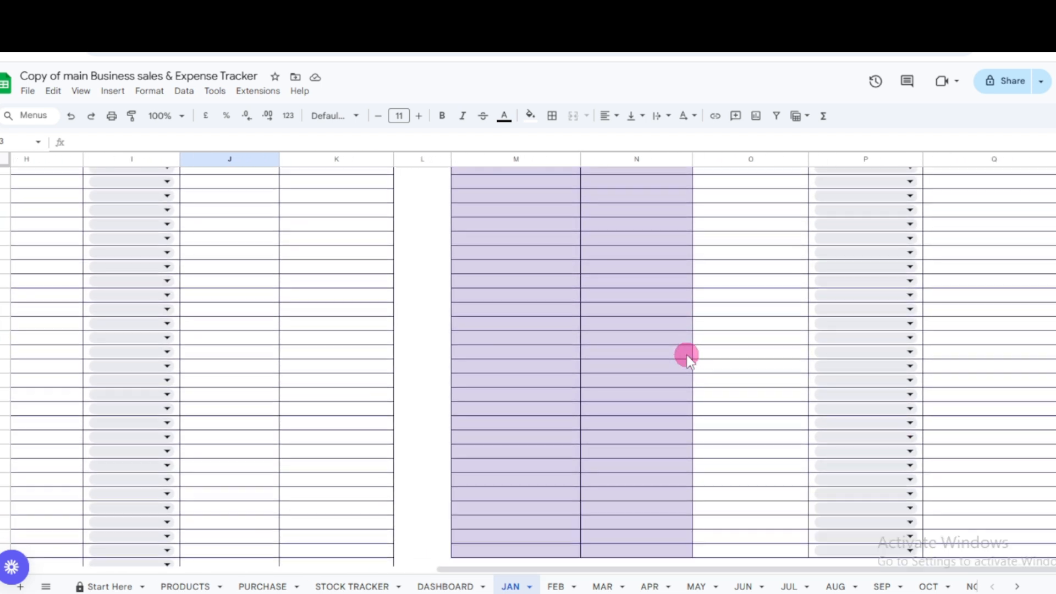
{"action": "scroll", "coordinate": [687, 357], "scroll_direction": "up", "scroll_amount": 15}
{"action": "scroll", "coordinate": [686, 357], "scroll_direction": "down", "scroll_amount": 20}
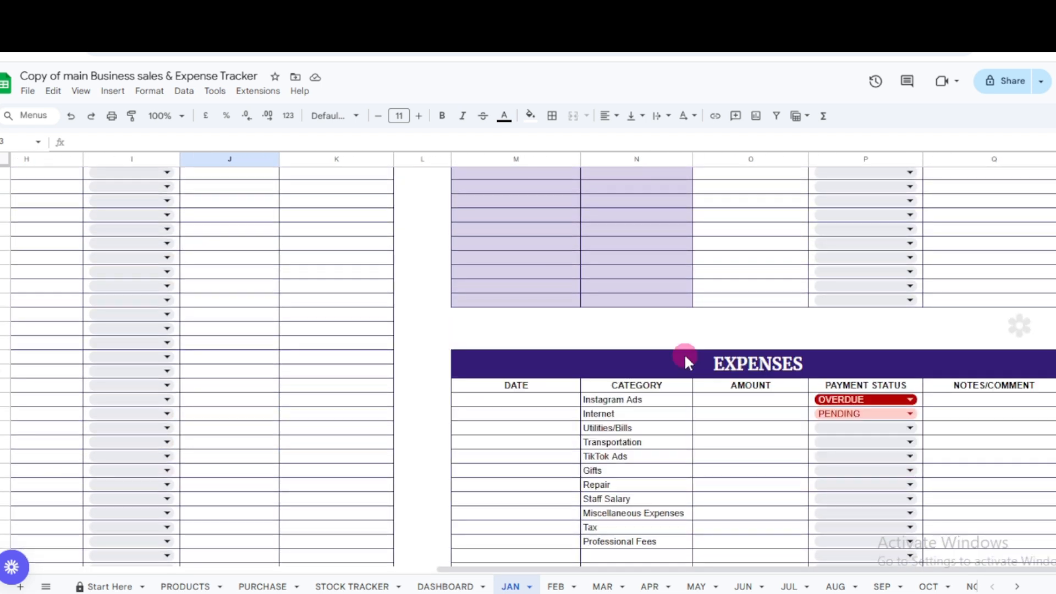
{"action": "scroll", "coordinate": [684, 353], "scroll_direction": "down", "scroll_amount": 3}
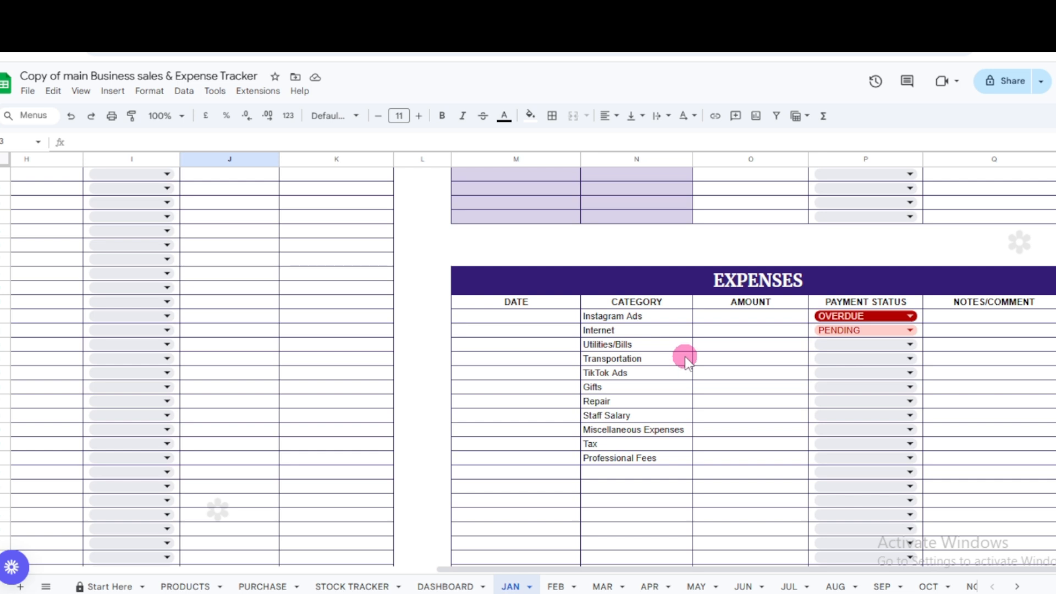
{"action": "scroll", "coordinate": [685, 357], "scroll_direction": "down", "scroll_amount": 3}
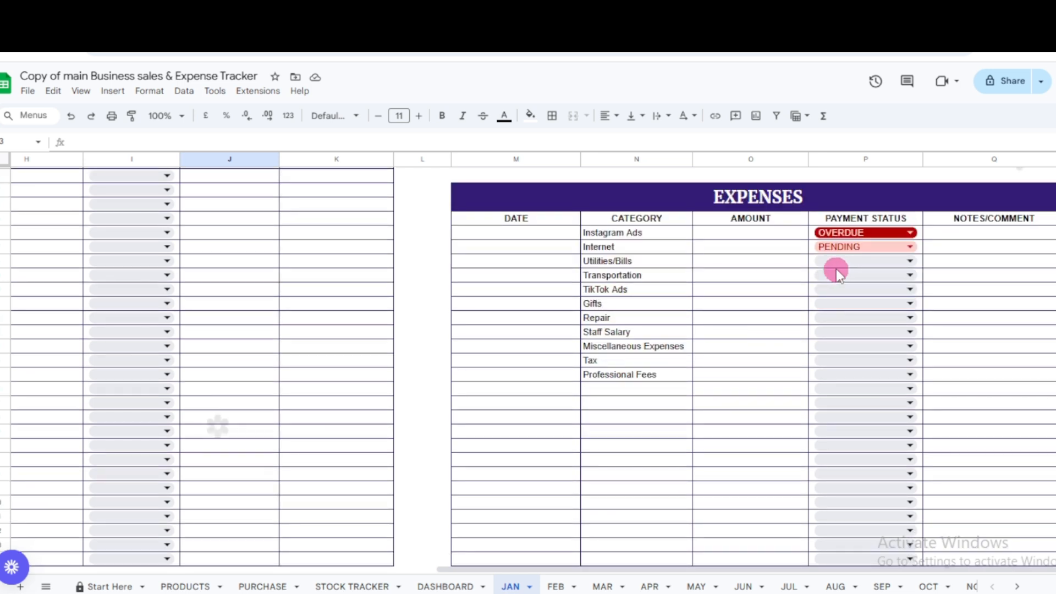
{"action": "left_click", "coordinate": [737, 236]}
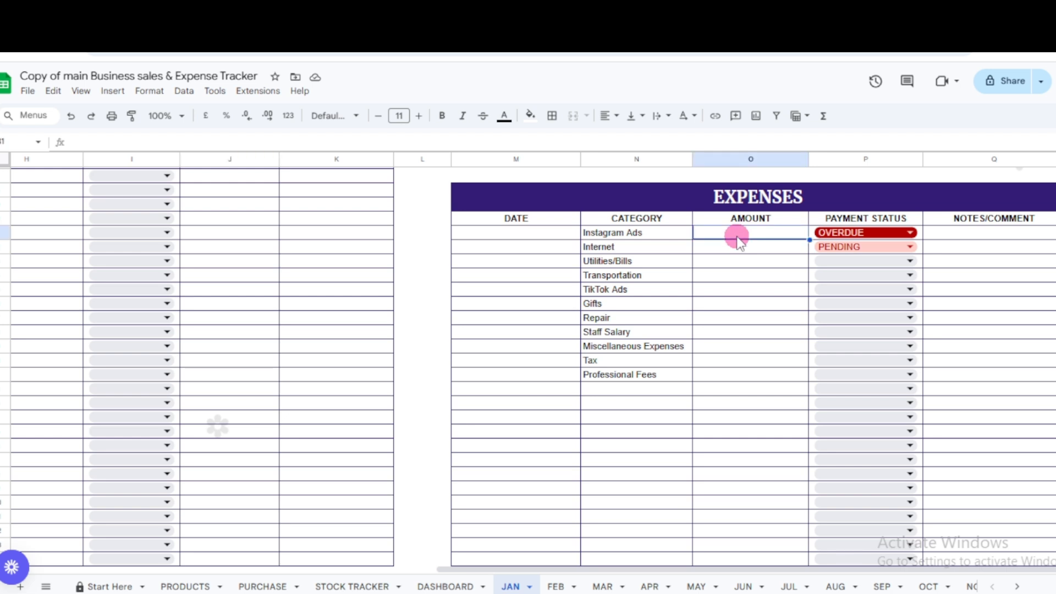
{"action": "type", "text": "70,000.00"}
{"action": "key", "text": "Return"}
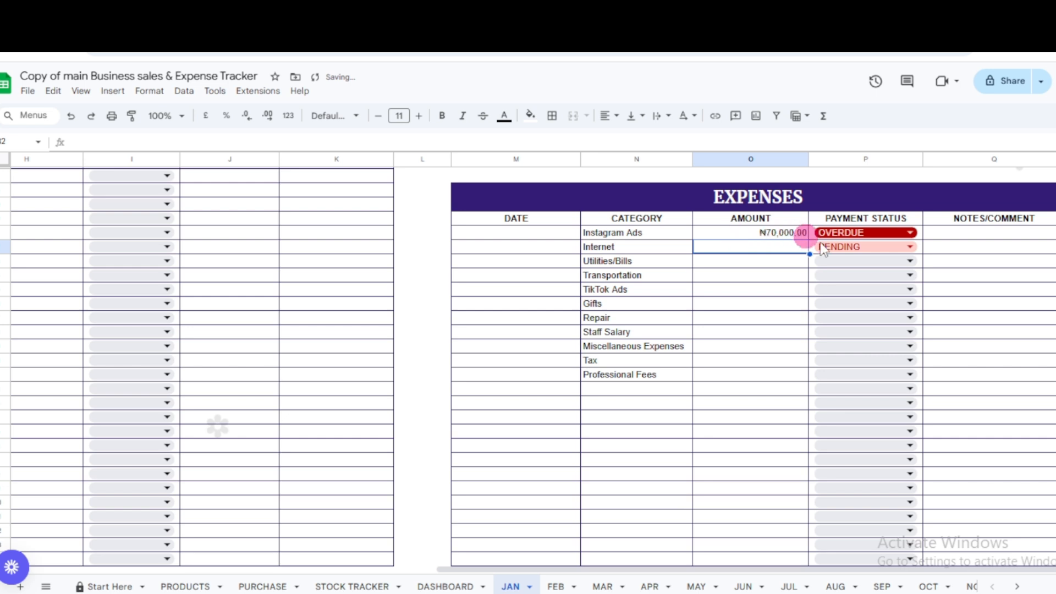
Set the Instagram Ads expense's payment status to PAID and its date to 21/02/2025.
{"action": "double_click", "coordinate": [847, 233]}
{"action": "left_click", "coordinate": [859, 249]}
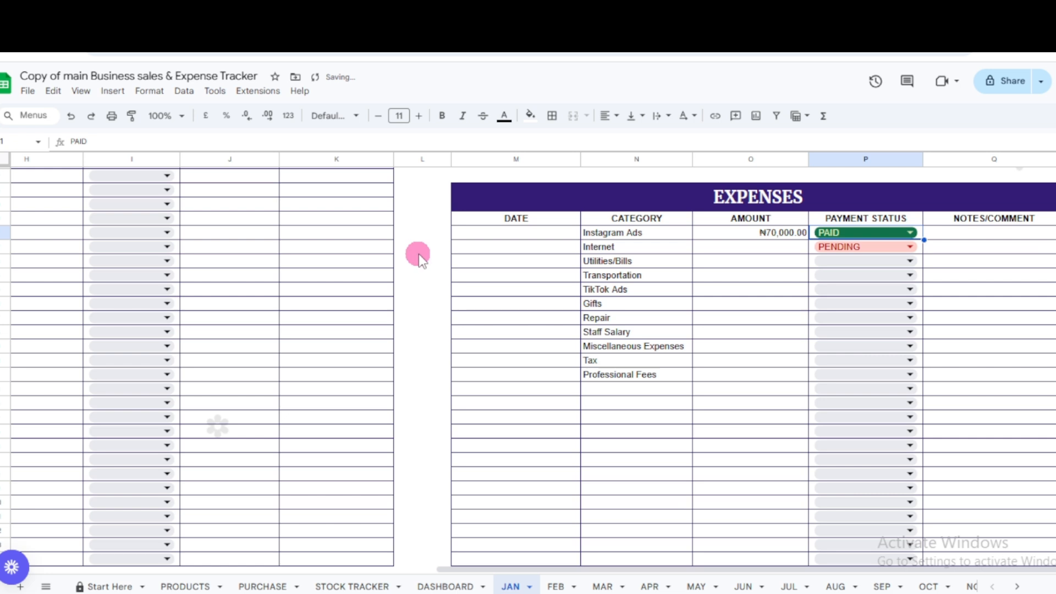
{"action": "left_click", "coordinate": [456, 233]}
{"action": "double_click", "coordinate": [500, 233]}
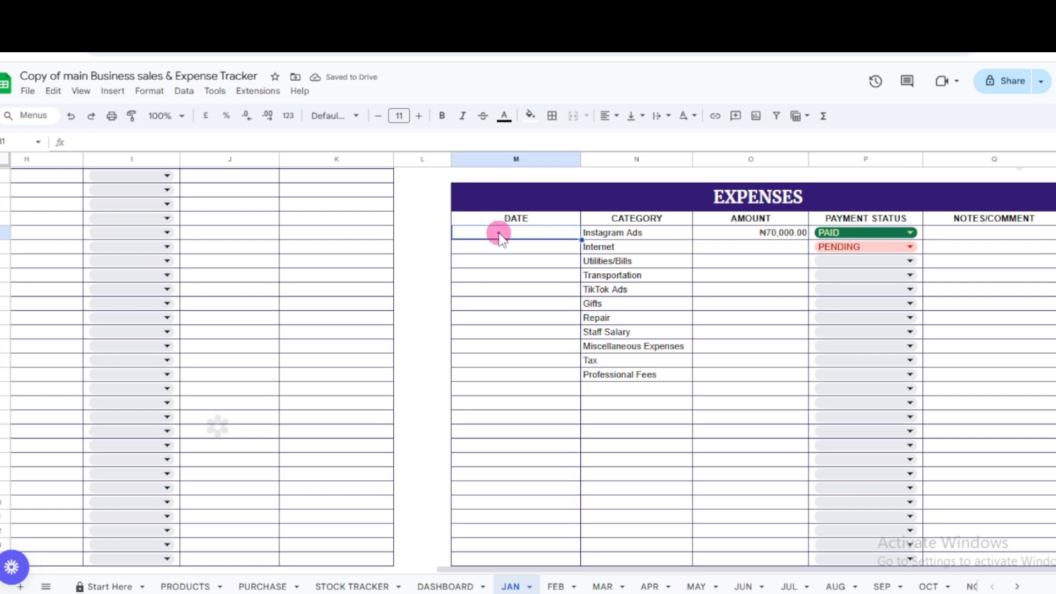
{"action": "left_click", "coordinate": [534, 342]}
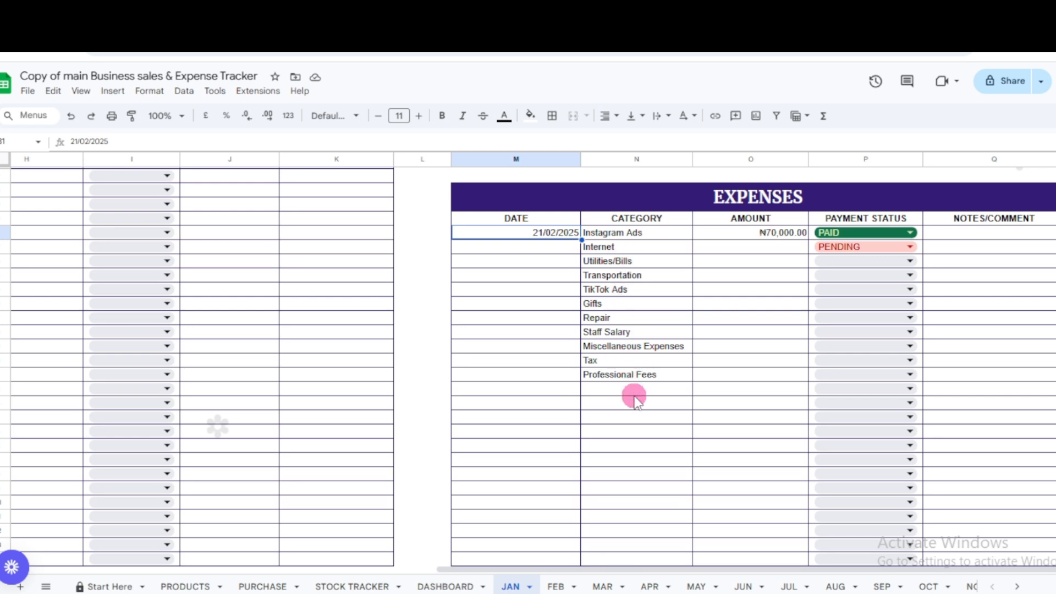
Check January's total monthly expenses and amount left after expenses, and review the annual dashboard's totals and charts.
{"action": "scroll", "coordinate": [633, 396], "scroll_direction": "down", "scroll_amount": 5}
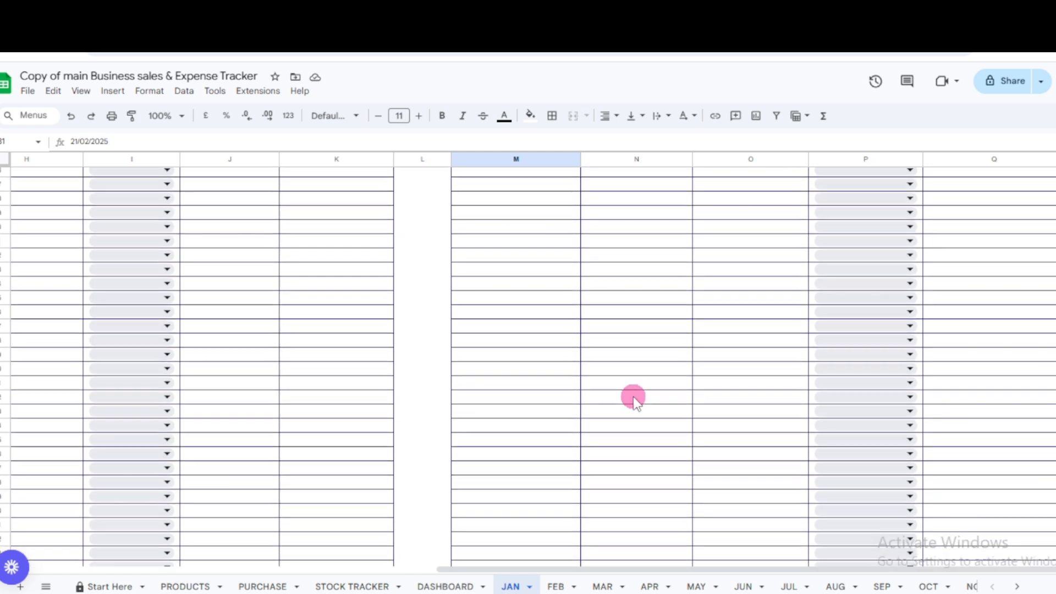
{"action": "scroll", "coordinate": [632, 396], "scroll_direction": "up", "scroll_amount": 5}
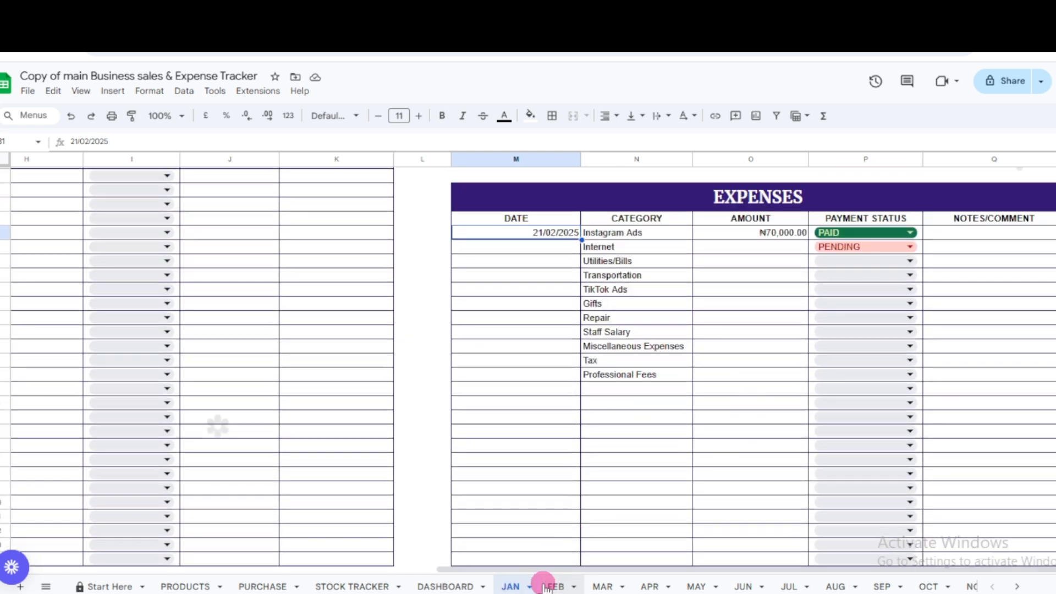
{"action": "scroll", "coordinate": [408, 404], "scroll_direction": "up", "scroll_amount": 10}
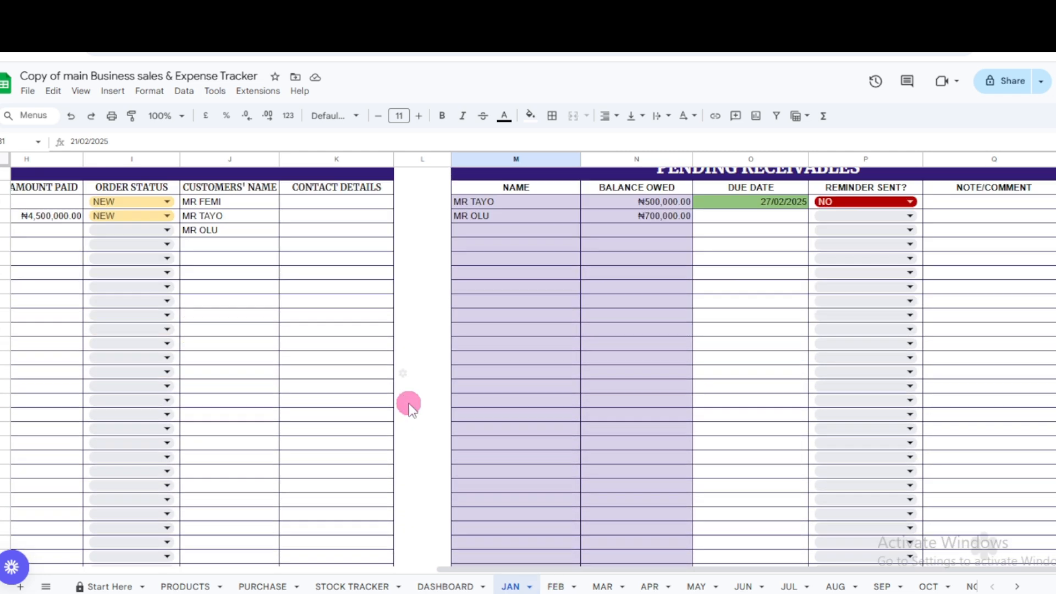
{"action": "scroll", "coordinate": [407, 403], "scroll_direction": "up", "scroll_amount": 2}
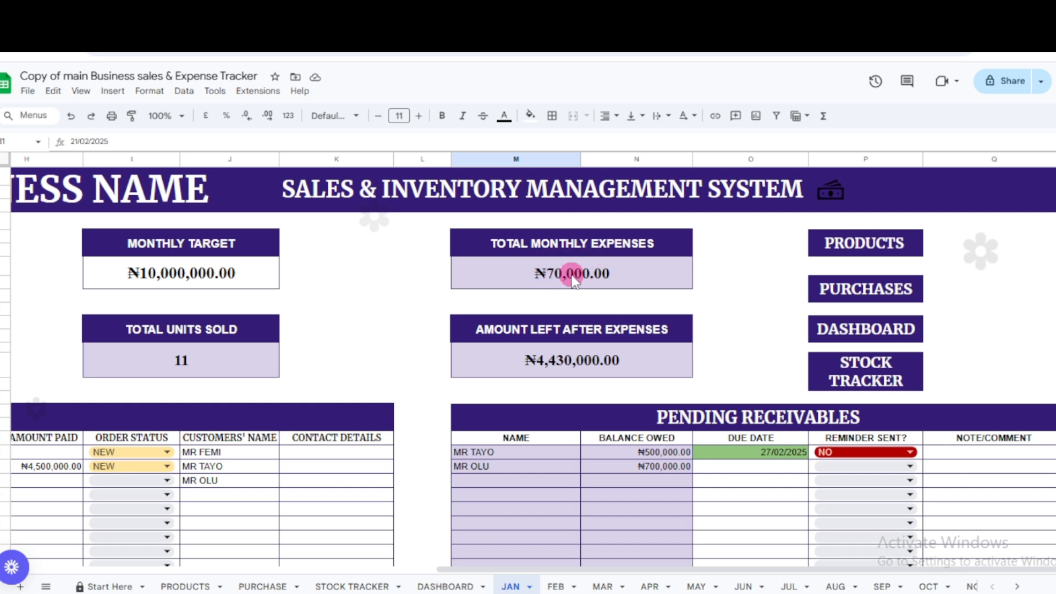
{"action": "left_click", "coordinate": [447, 585]}
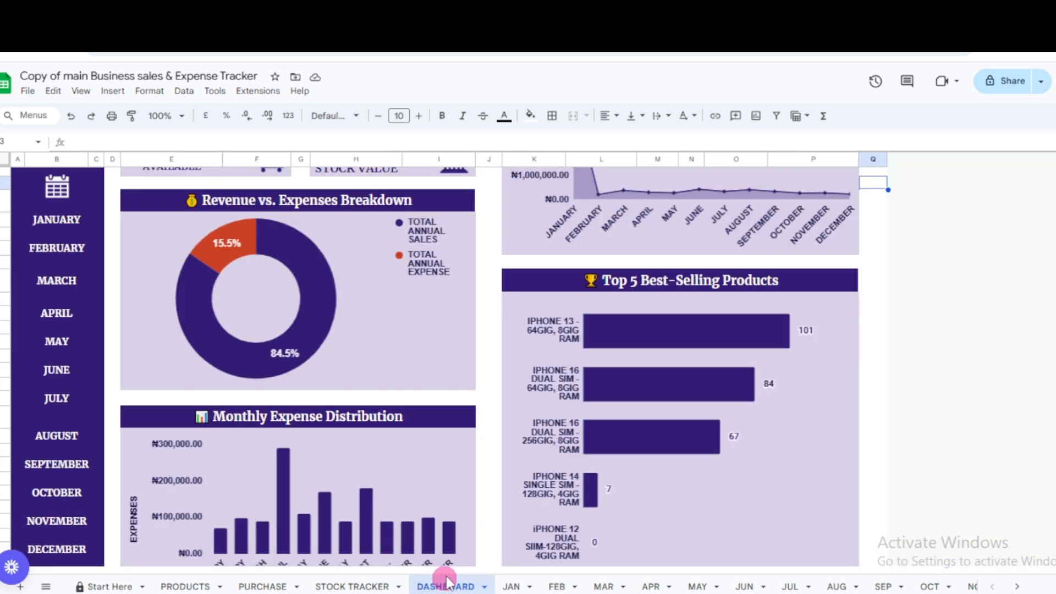
{"action": "scroll", "coordinate": [354, 387], "scroll_direction": "up", "scroll_amount": 3}
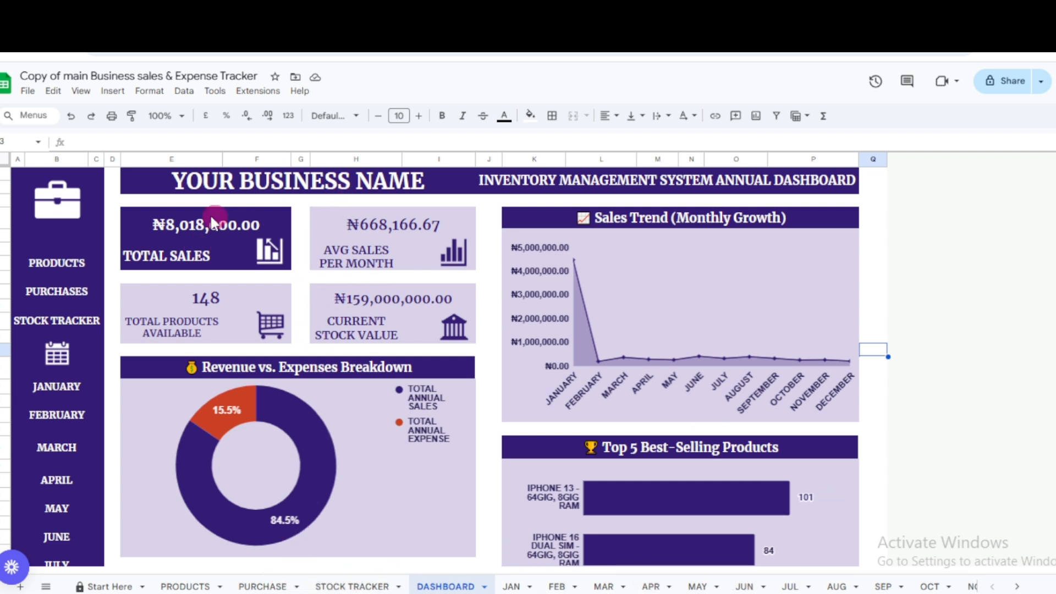
Locate the business name cell on the Start Here sheet, and check the name heading across the Products, Purchase, Stock Tracker and Dashboard sheets.
{"action": "left_click", "coordinate": [112, 587]}
{"action": "left_click", "coordinate": [160, 196]}
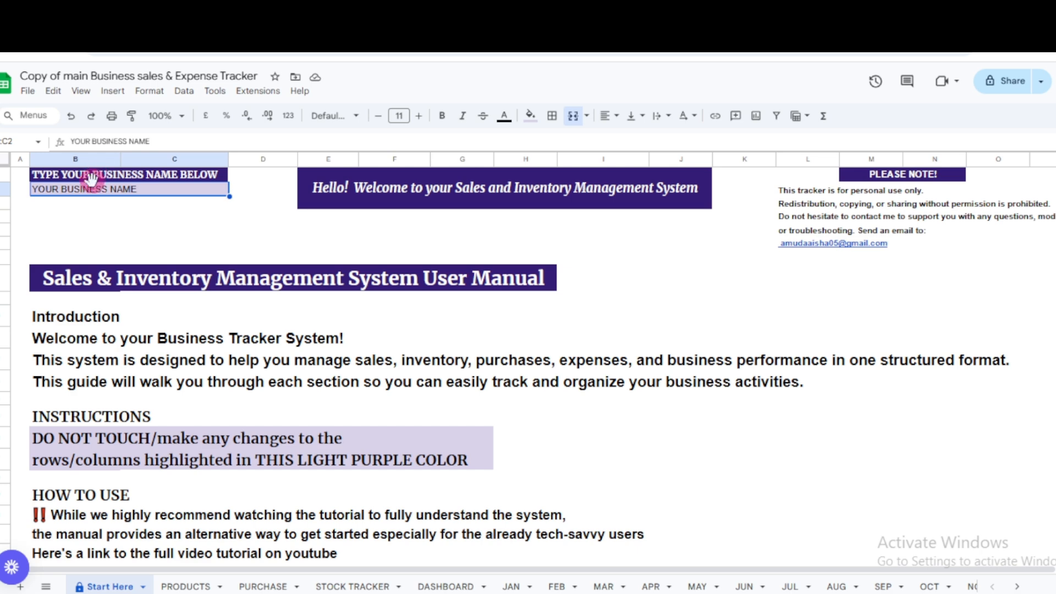
{"action": "left_click", "coordinate": [184, 586]}
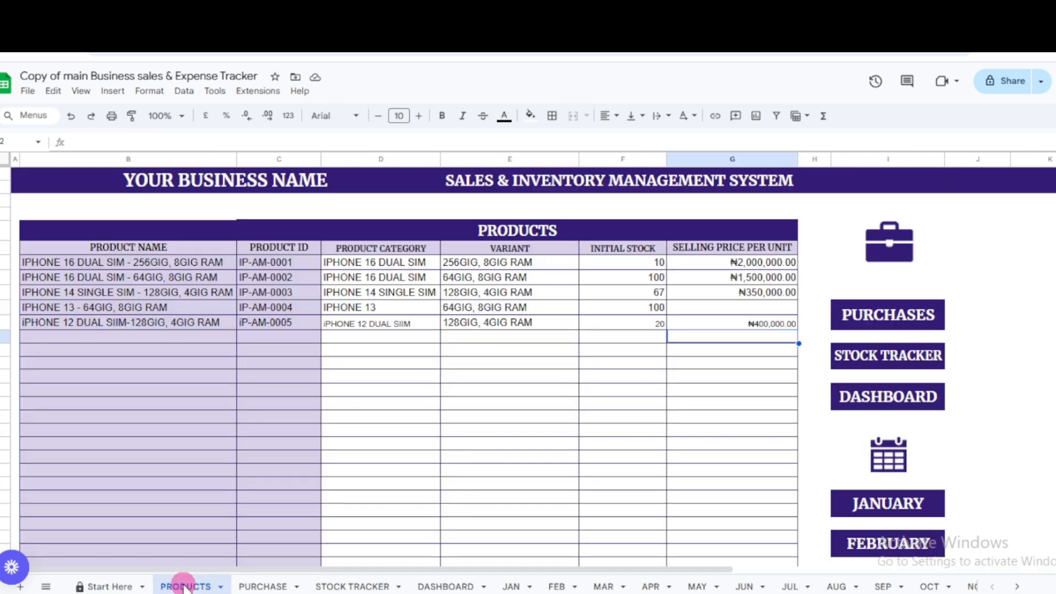
{"action": "left_click", "coordinate": [262, 586]}
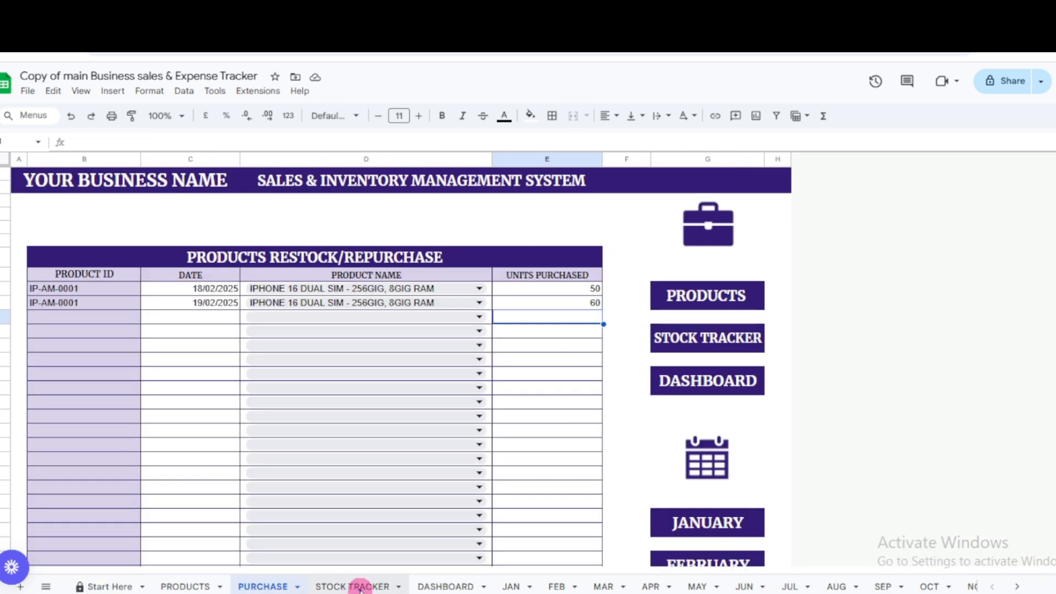
{"action": "left_click", "coordinate": [360, 587]}
{"action": "left_click", "coordinate": [436, 586]}
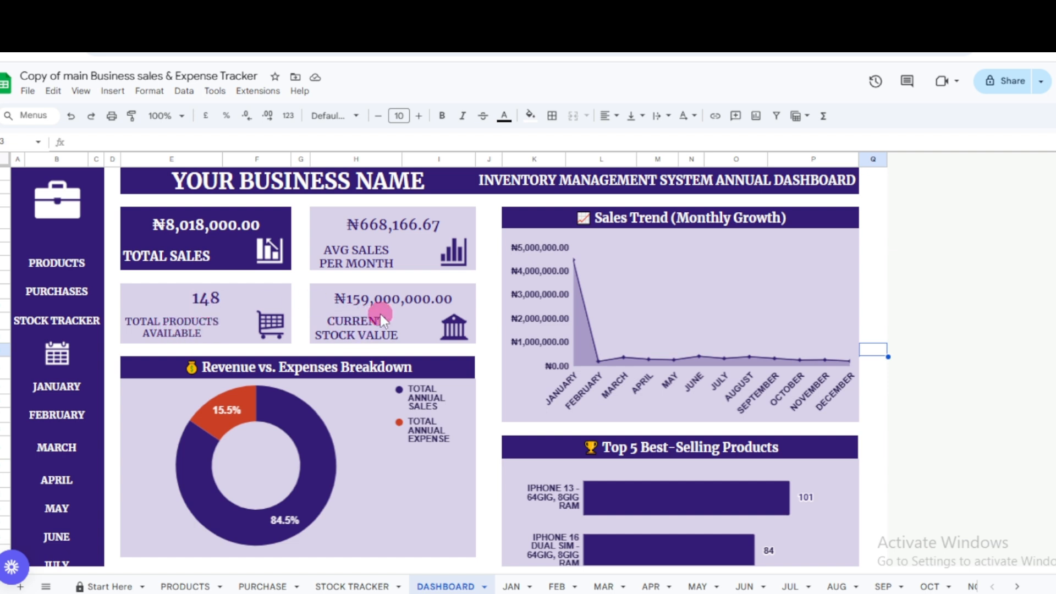
Compare the dashboard's current stock value with the Stock Tracker's total, and examine the Revenue vs. Expenses Breakdown chart.
{"action": "left_click", "coordinate": [356, 585]}
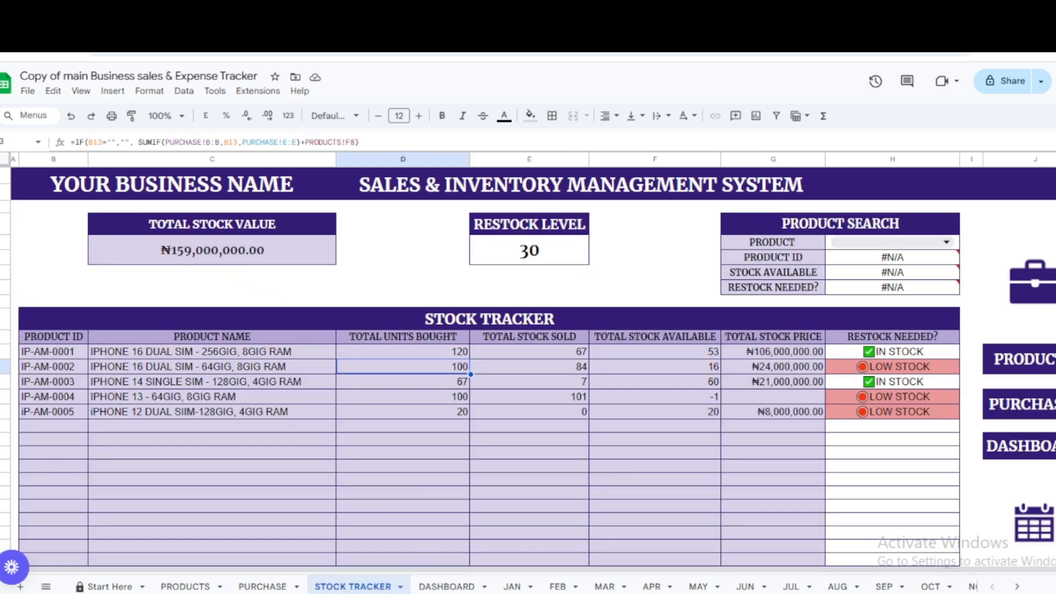
{"action": "left_click", "coordinate": [434, 587]}
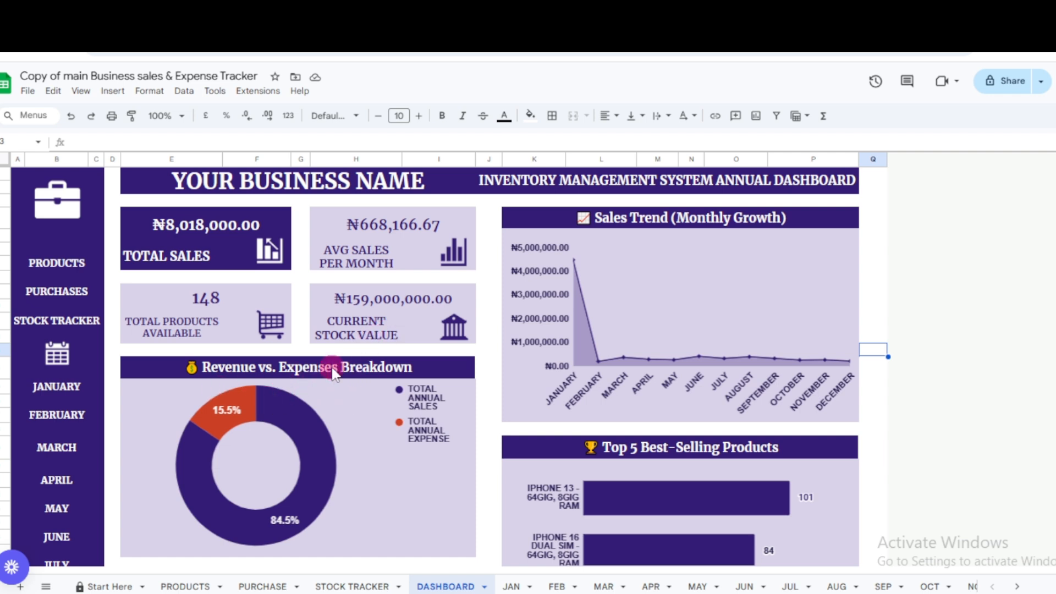
{"action": "scroll", "coordinate": [324, 382], "scroll_direction": "down", "scroll_amount": 2}
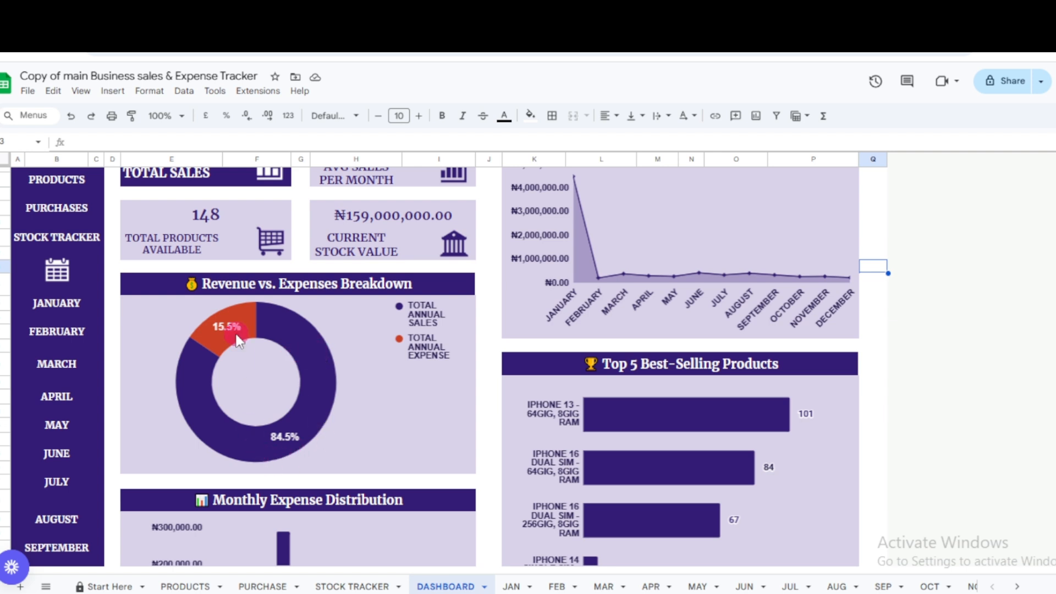
{"action": "scroll", "coordinate": [651, 325], "scroll_direction": "up", "scroll_amount": 2}
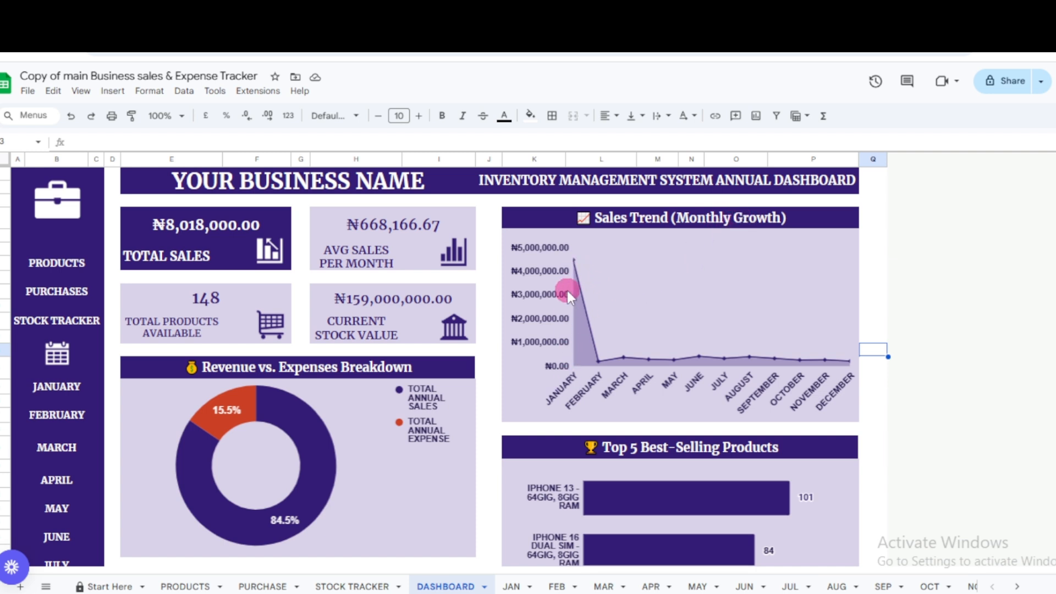
Examine the dashboard's Sales Trend, Monthly Expense Distribution and Top 5 Best-Selling Products charts.
{"action": "left_click", "coordinate": [577, 256]}
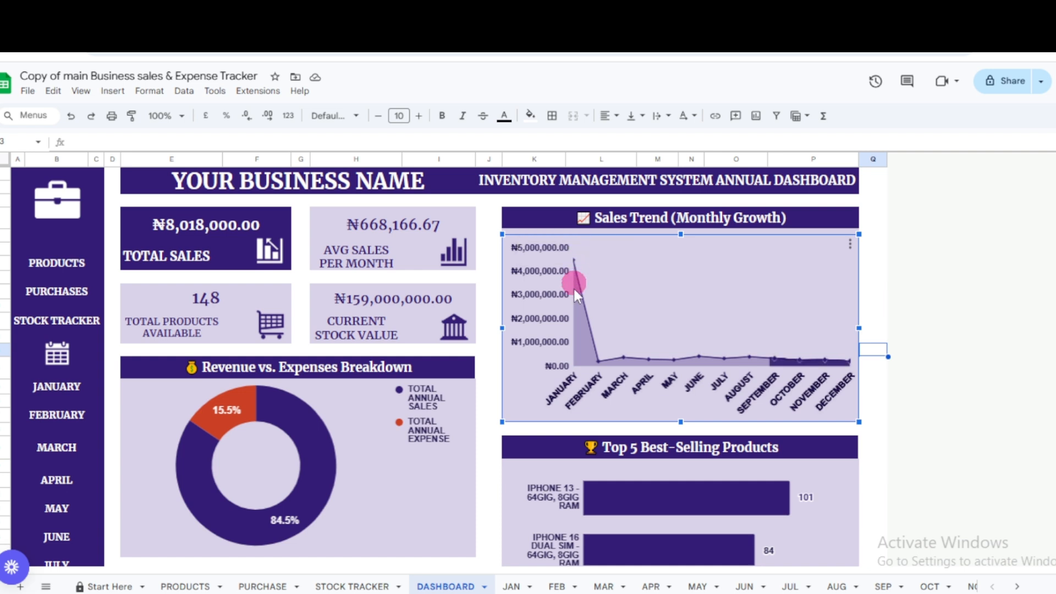
{"action": "mouse_move", "coordinate": [599, 370]}
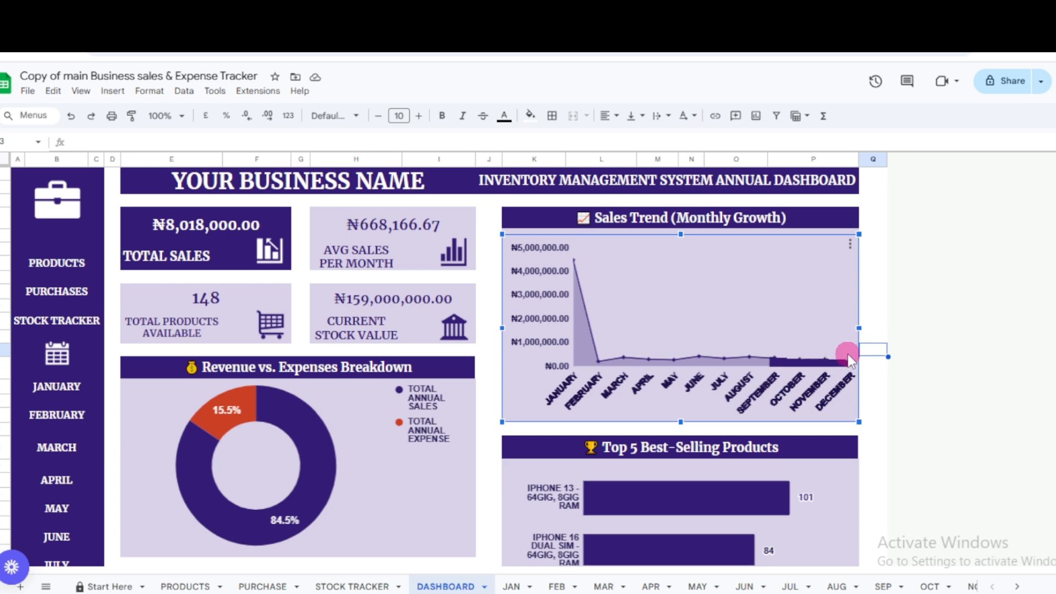
{"action": "scroll", "coordinate": [436, 338], "scroll_direction": "down", "scroll_amount": 5}
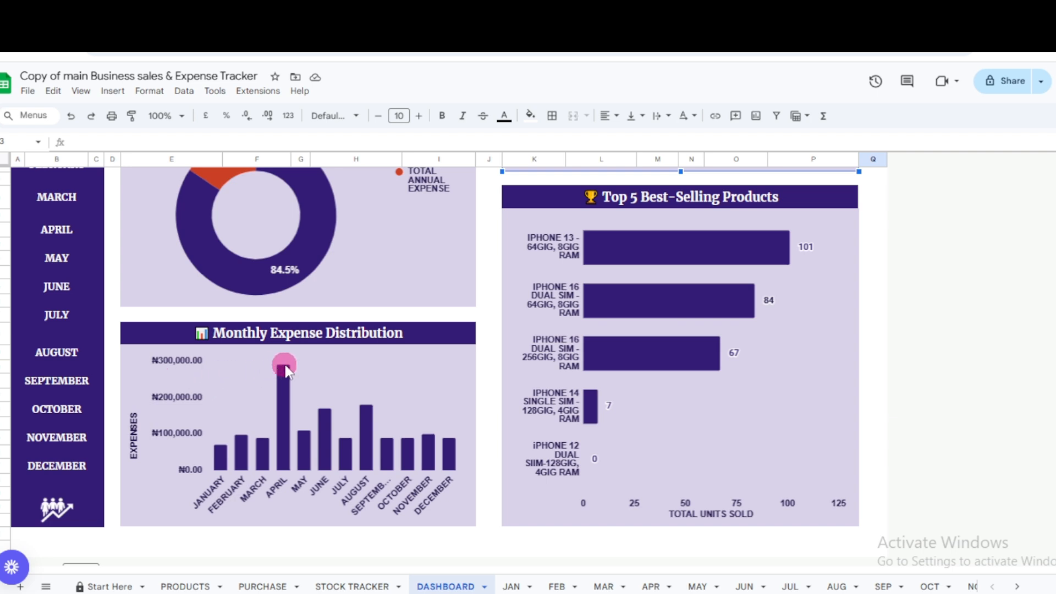
{"action": "left_click", "coordinate": [175, 372]}
{"action": "mouse_move", "coordinate": [278, 371]}
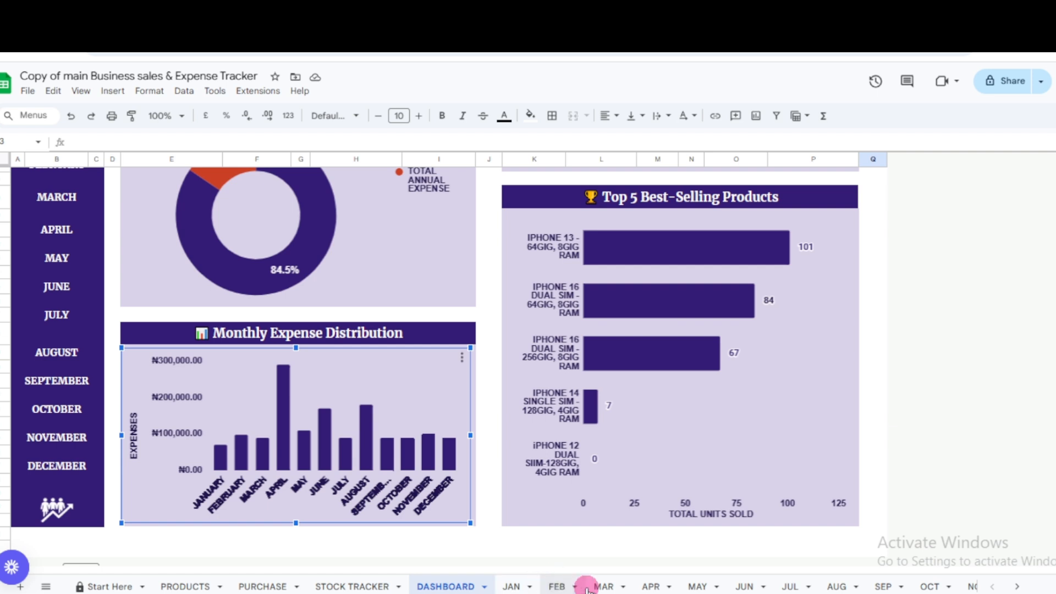
{"action": "scroll", "coordinate": [556, 282], "scroll_direction": "up", "scroll_amount": 5}
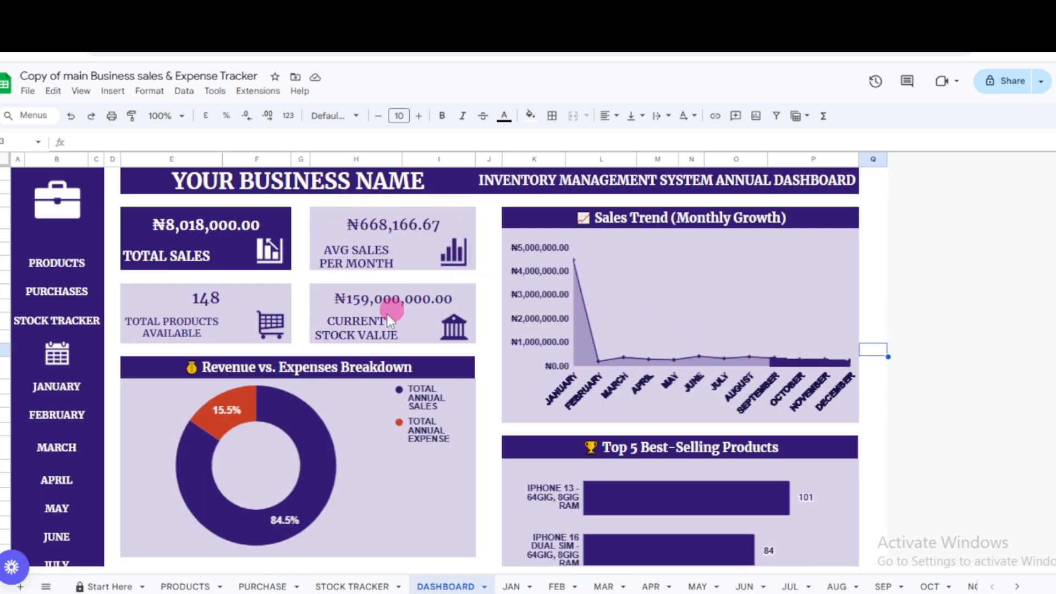
{"action": "scroll", "coordinate": [630, 305], "scroll_direction": "down", "scroll_amount": 5}
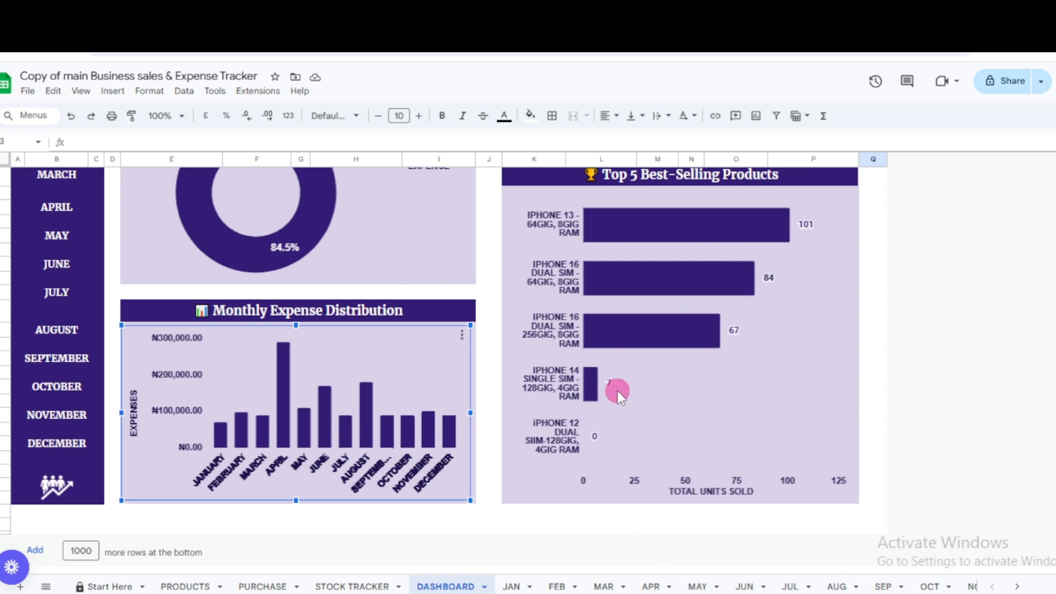
{"action": "scroll", "coordinate": [617, 391], "scroll_direction": "up", "scroll_amount": 5}
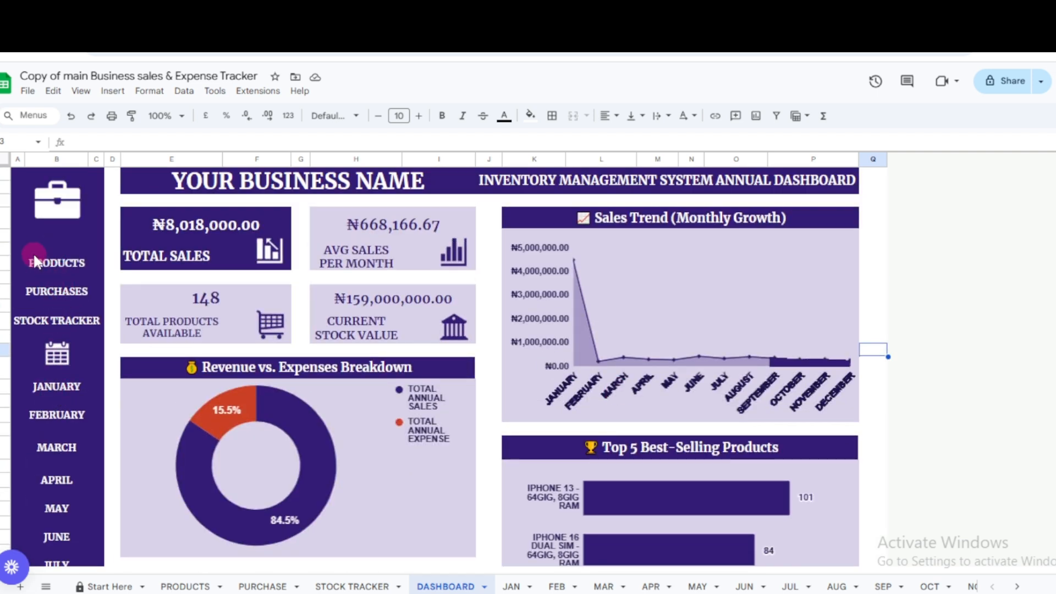
Follow the dashboard's Products link, and return to the dashboard through the link on the Products sheet.
{"action": "mouse_move", "coordinate": [44, 395]}
{"action": "mouse_move", "coordinate": [91, 272]}
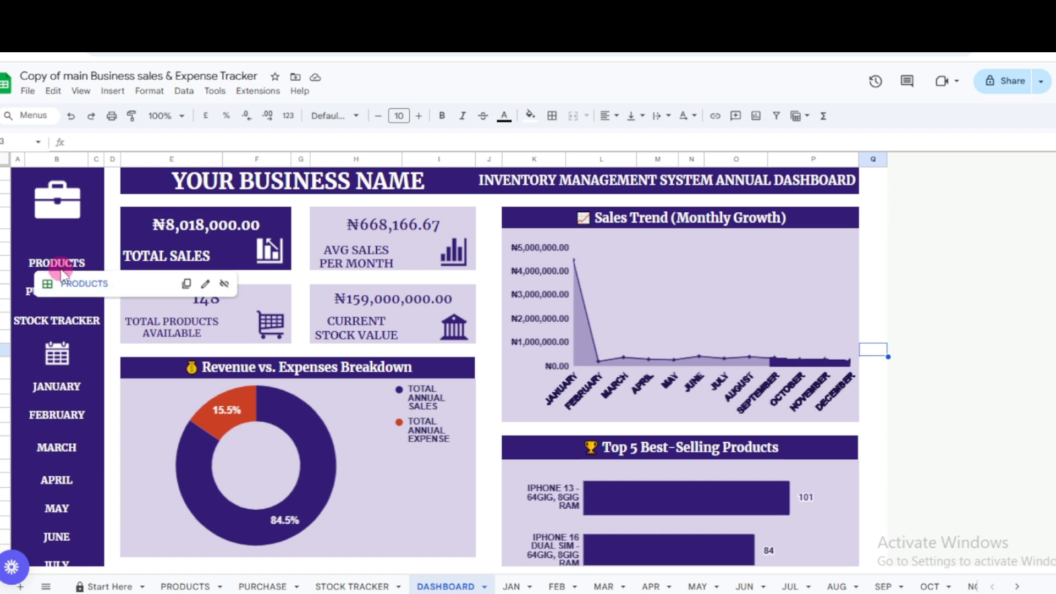
{"action": "left_click", "coordinate": [86, 285]}
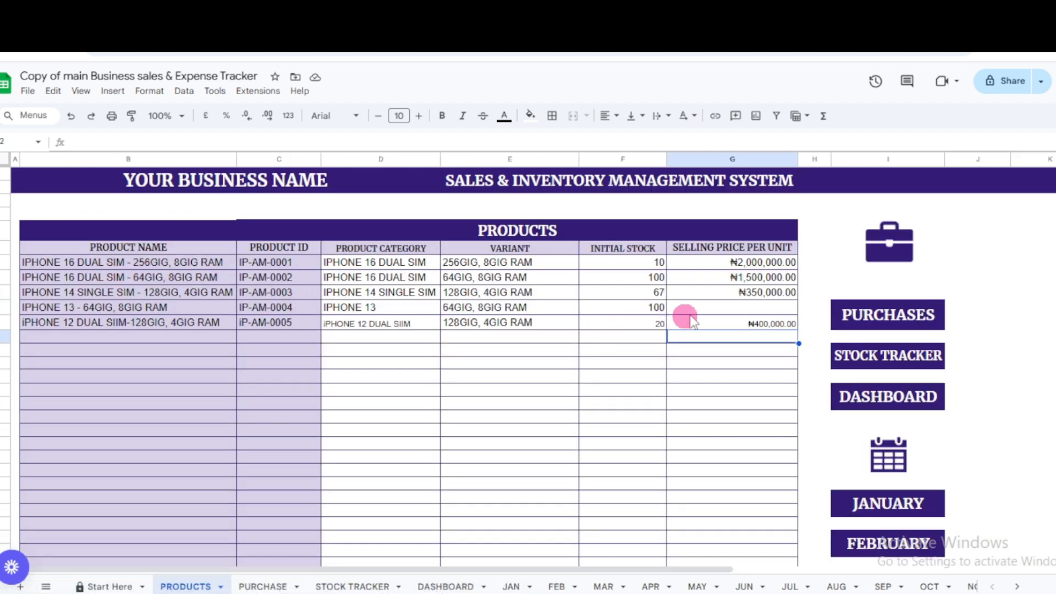
{"action": "mouse_move", "coordinate": [889, 400]}
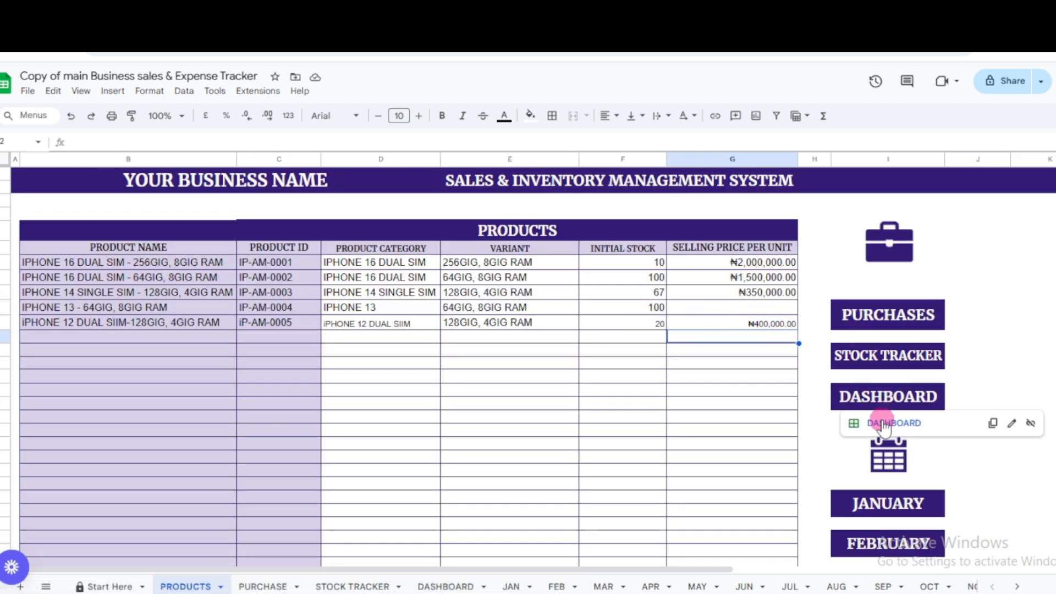
{"action": "left_click", "coordinate": [882, 427]}
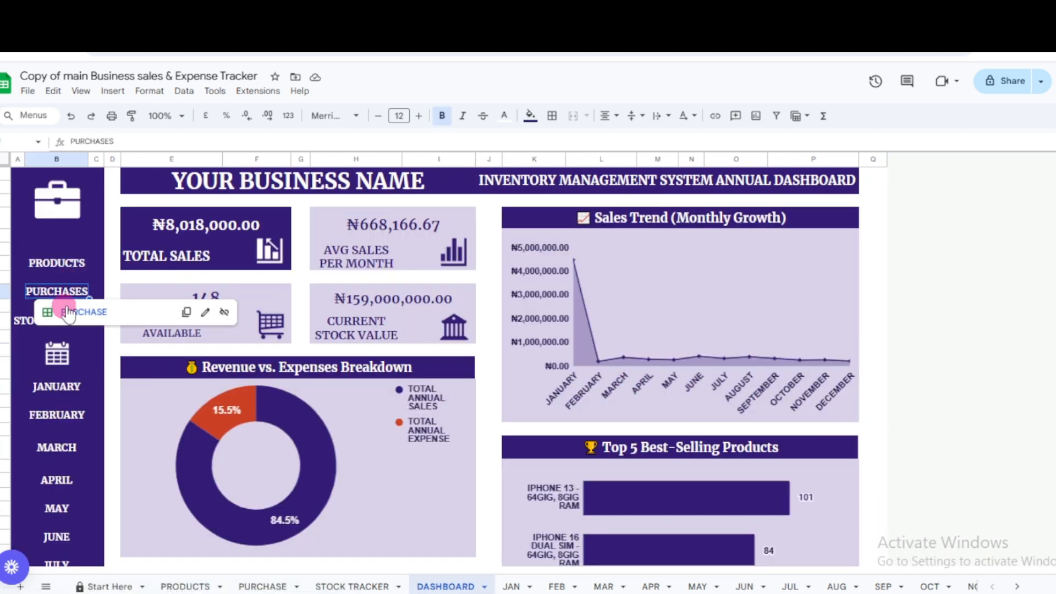
Follow the dashboard's Purchases link, and go on to the Stock Tracker through the link on the Purchase sheet.
{"action": "left_click", "coordinate": [75, 318]}
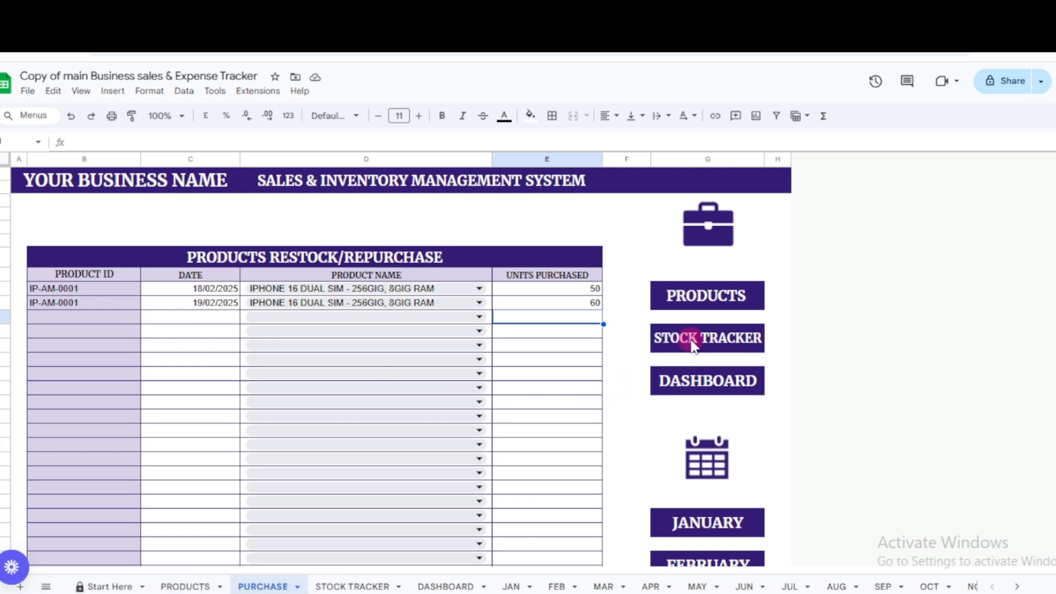
{"action": "mouse_move", "coordinate": [697, 341]}
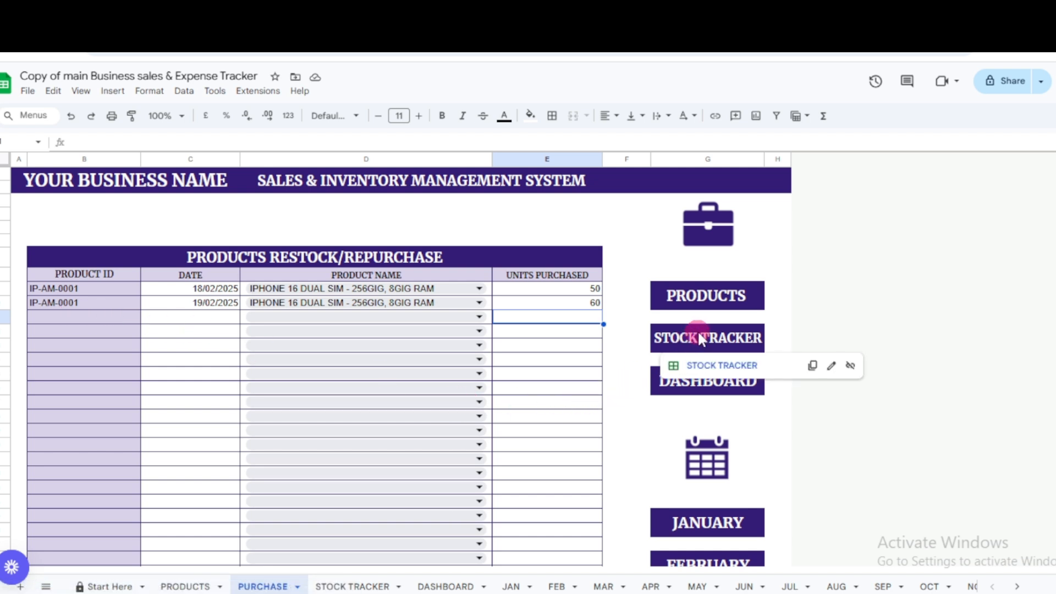
{"action": "left_click", "coordinate": [706, 367]}
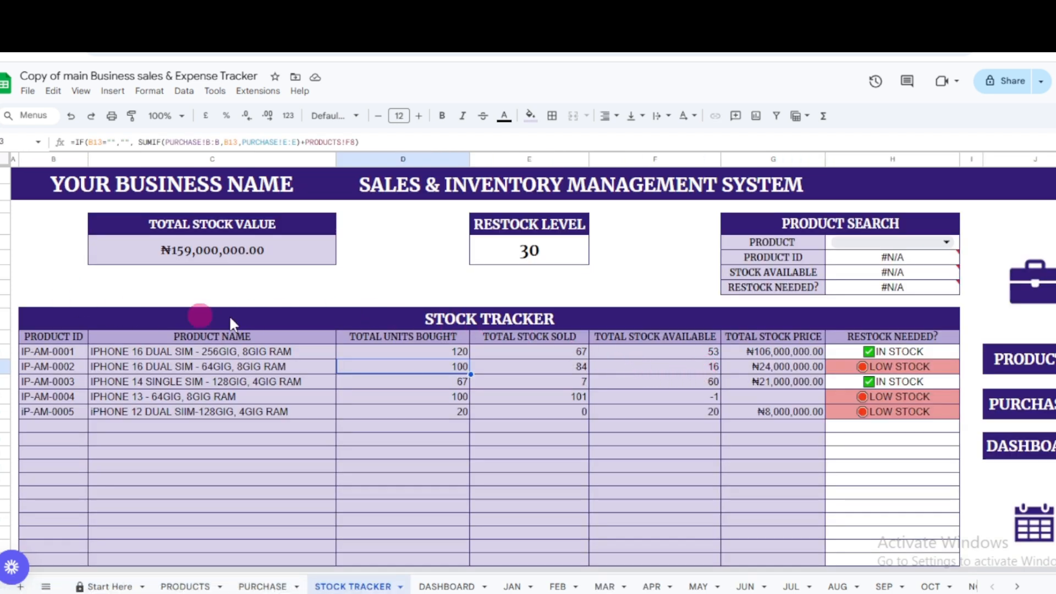
Follow the Stock Tracker's January link and the link back to the Stock Tracker, and return to the Products sheet.
{"action": "scroll", "coordinate": [1028, 412], "scroll_direction": "down", "scroll_amount": 8}
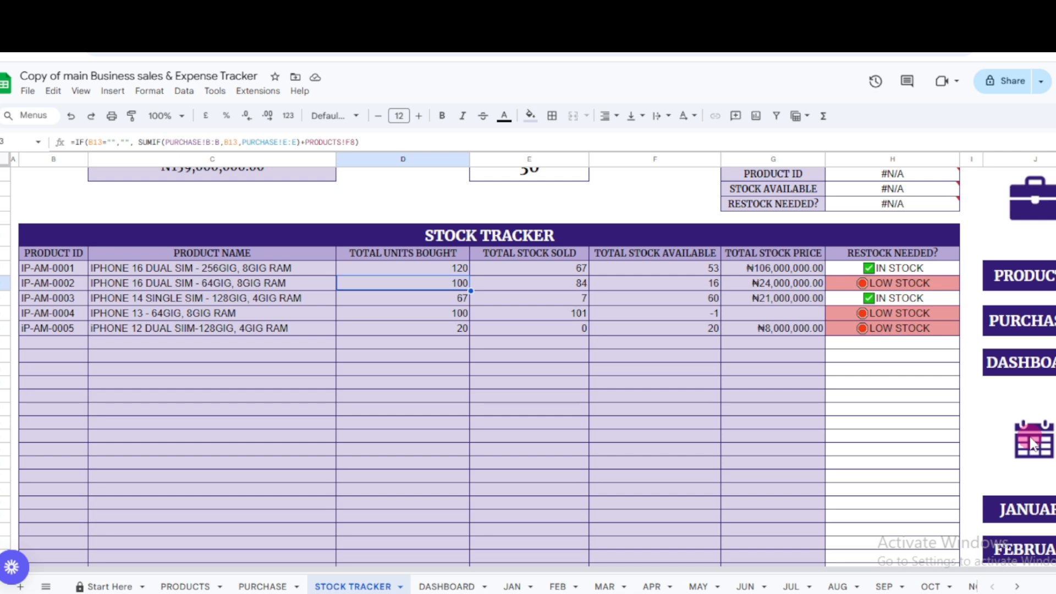
{"action": "mouse_move", "coordinate": [1040, 268]}
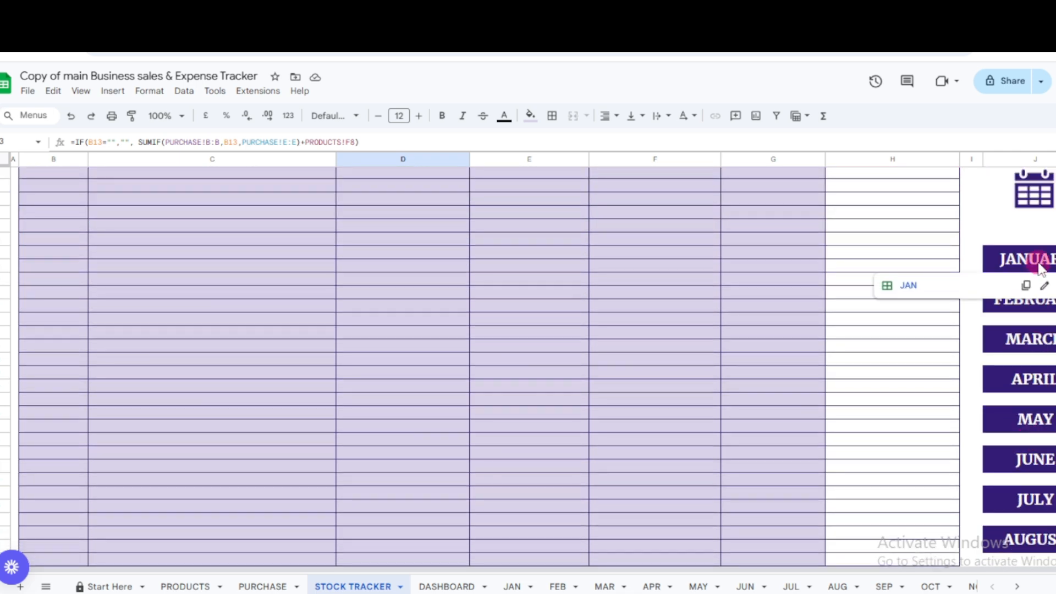
{"action": "left_click", "coordinate": [908, 286]}
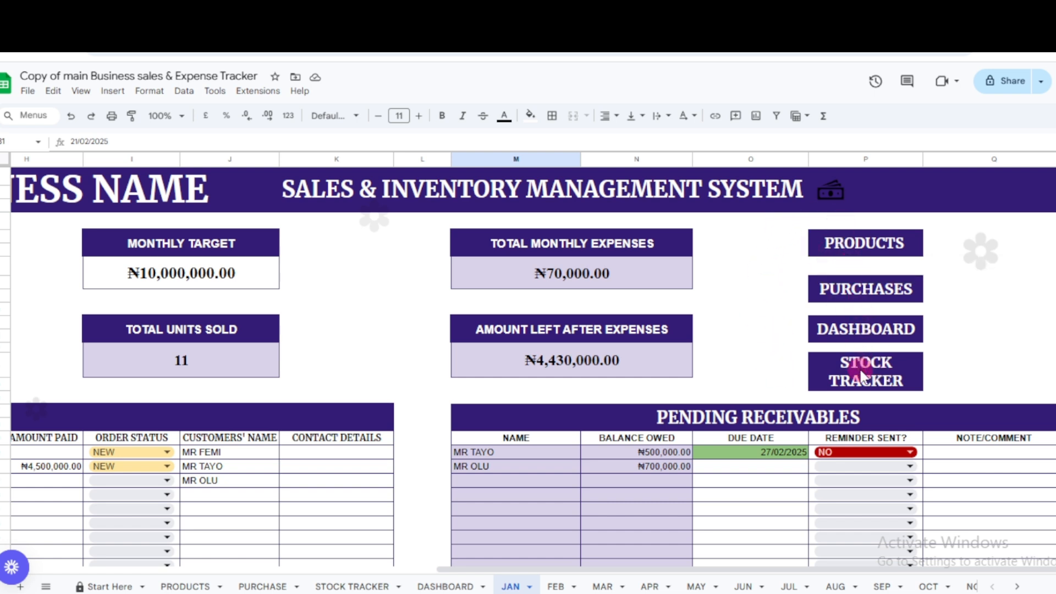
{"action": "left_click", "coordinate": [852, 403]}
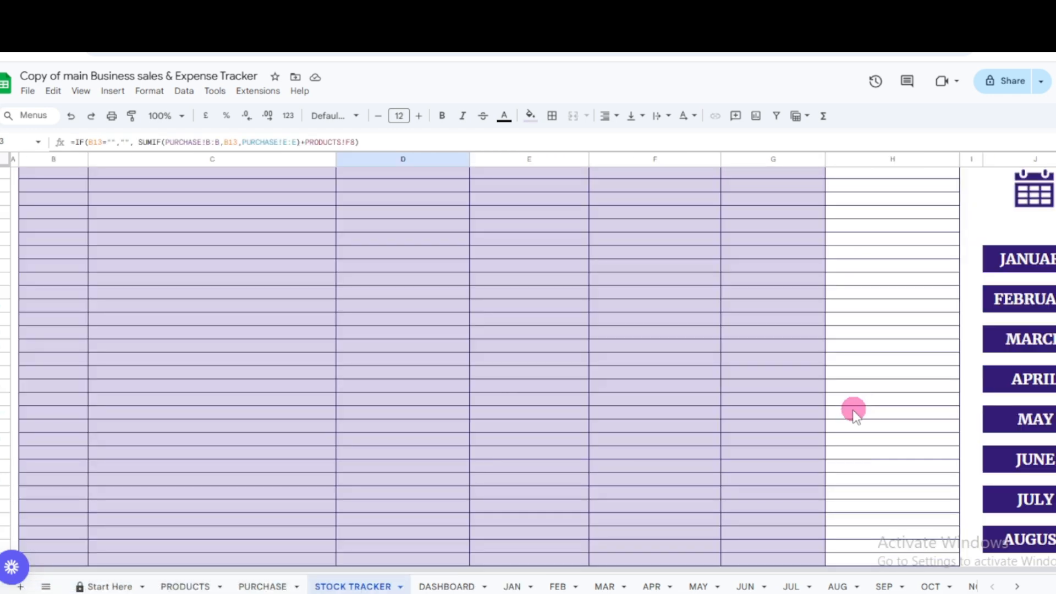
{"action": "scroll", "coordinate": [853, 409], "scroll_direction": "up", "scroll_amount": 6}
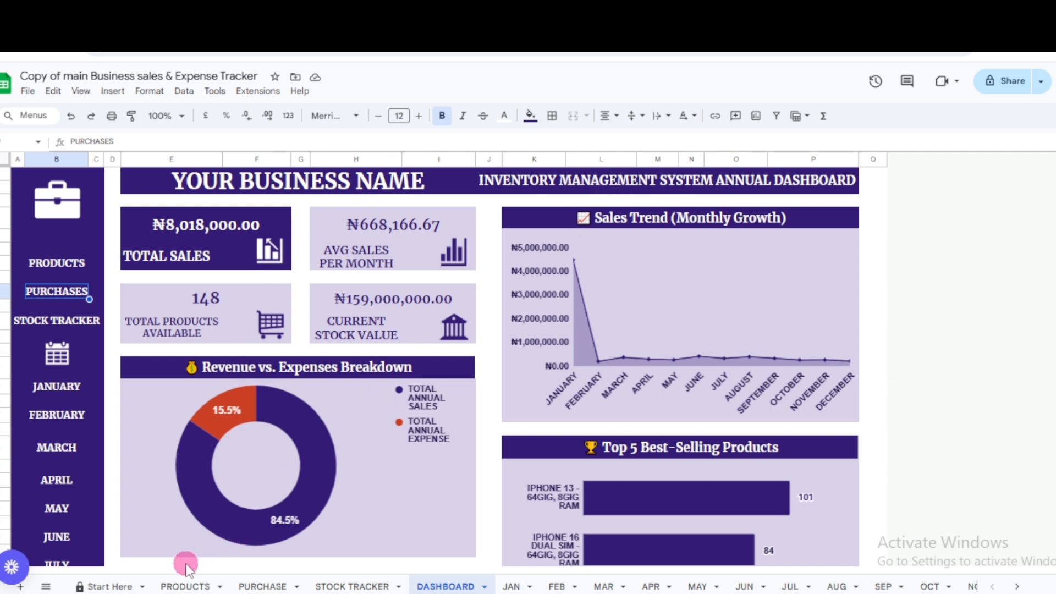
{"action": "left_click", "coordinate": [185, 586]}
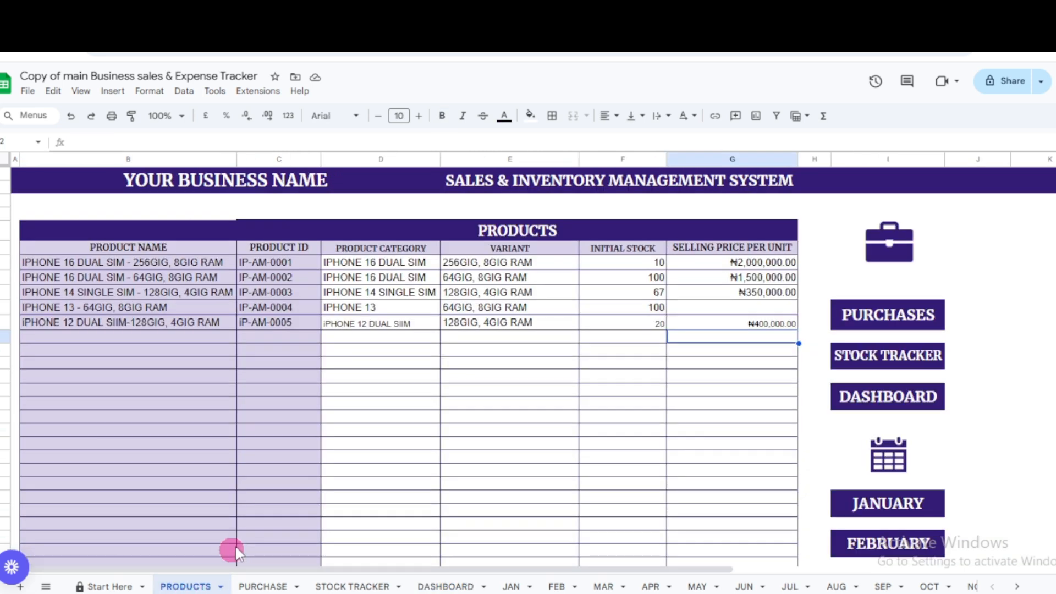